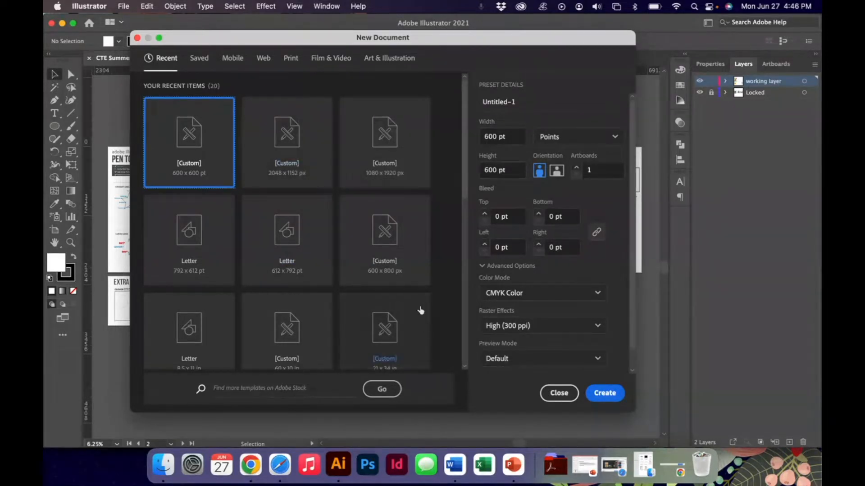
Choose the Letter preset from the print presets for the new document and set its units to inches
scroll(419, 311, "down", 5)
scroll(418, 312, "up", 6)
left_click(205, 61)
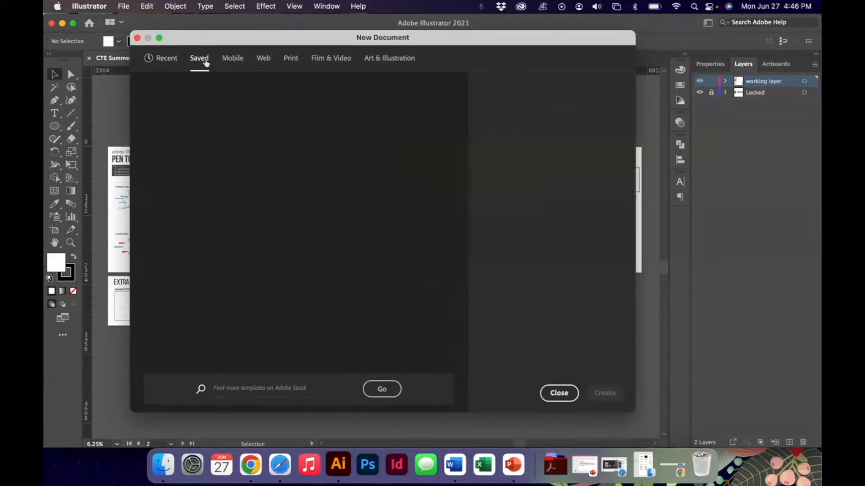
left_click(298, 64)
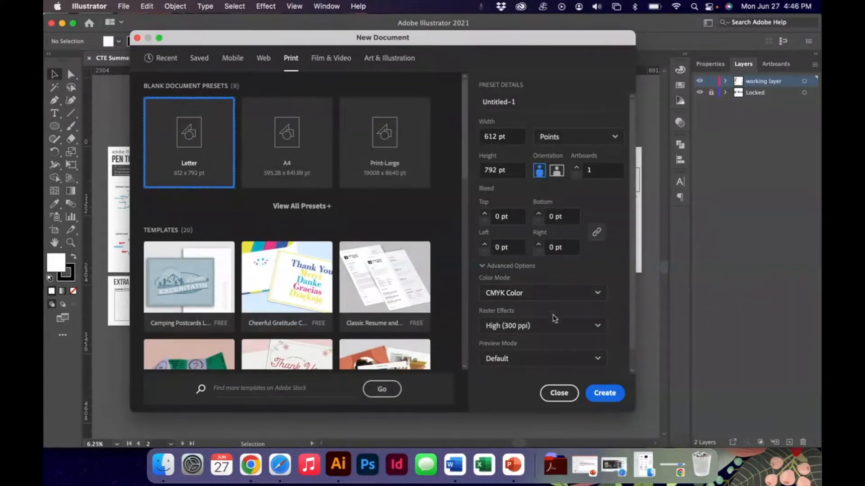
scroll(554, 325, "down", 1)
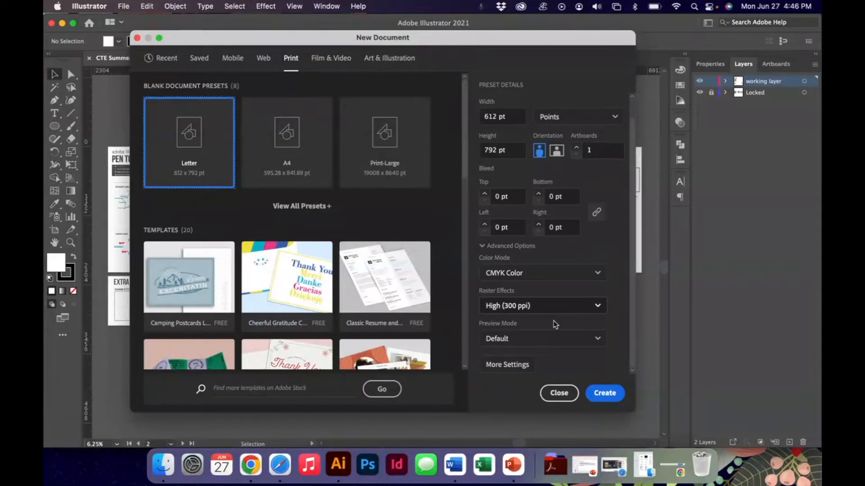
scroll(555, 325, "up", 1)
left_click(586, 135)
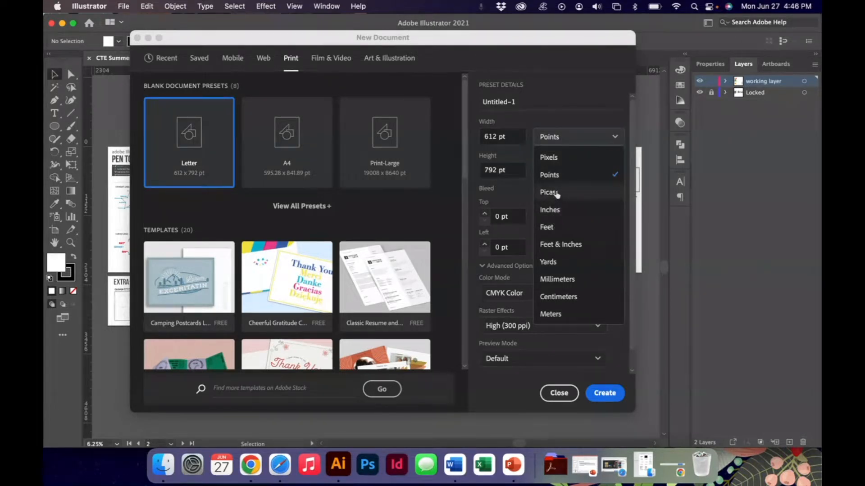
left_click(558, 210)
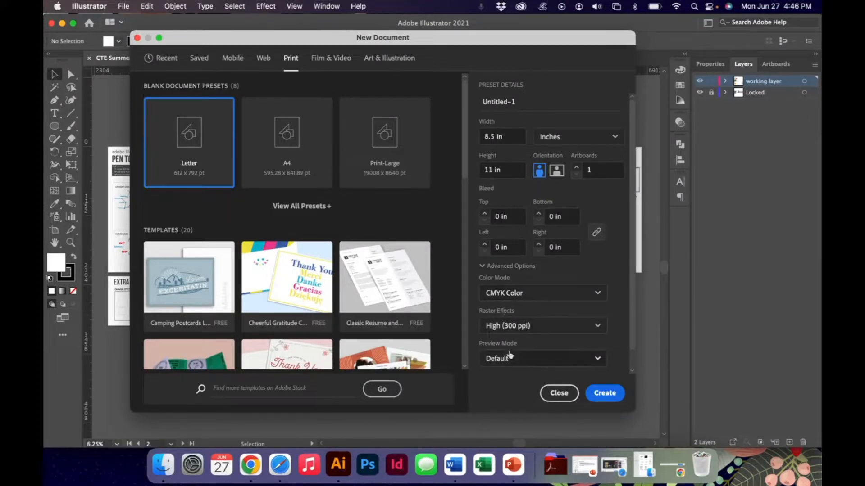
Check the additional document settings without changing them and create the portrait Letter document with one artboard
scroll(518, 359, "down", 2)
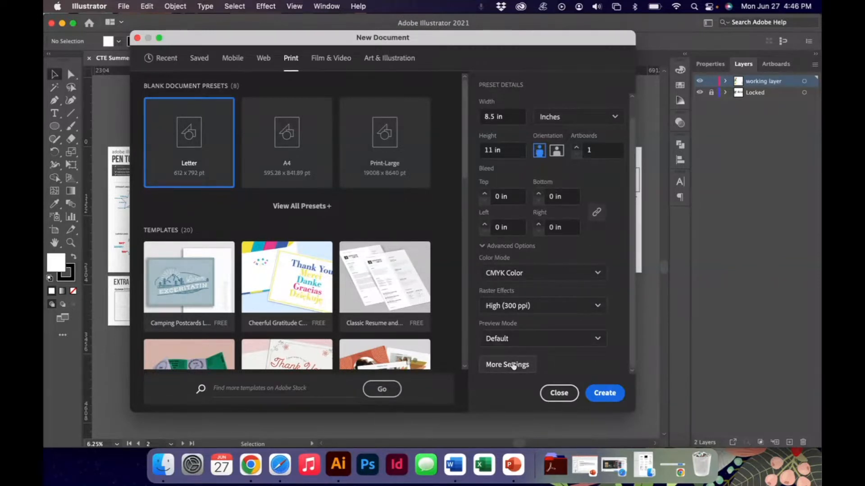
left_click(514, 365)
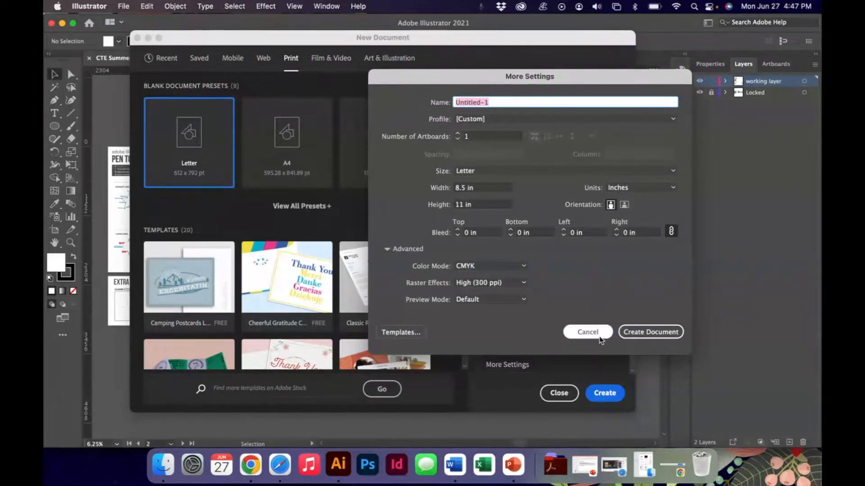
left_click(599, 339)
scroll(563, 294, "up", 2)
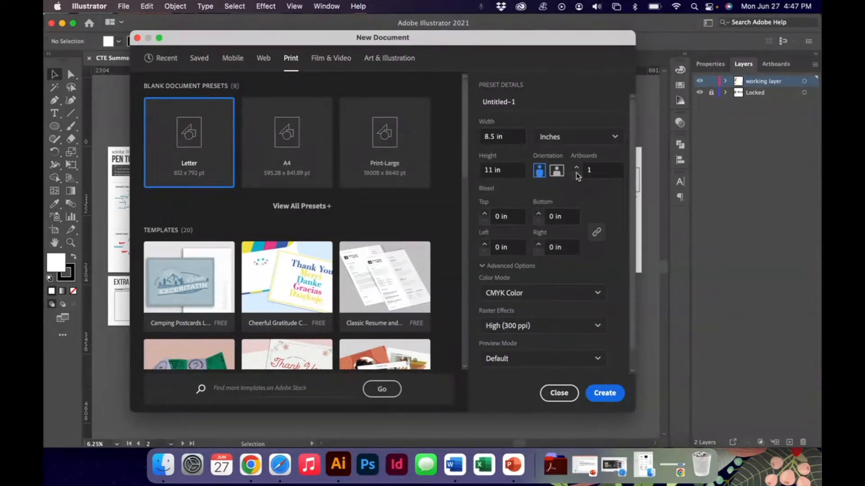
left_click(608, 396)
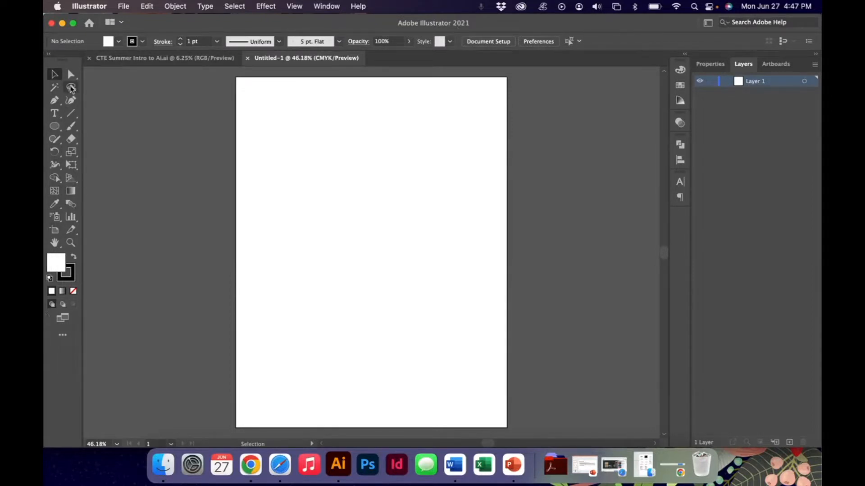
Switch the toolbar to the Basic set and dock it again in two columns
left_click(62, 335)
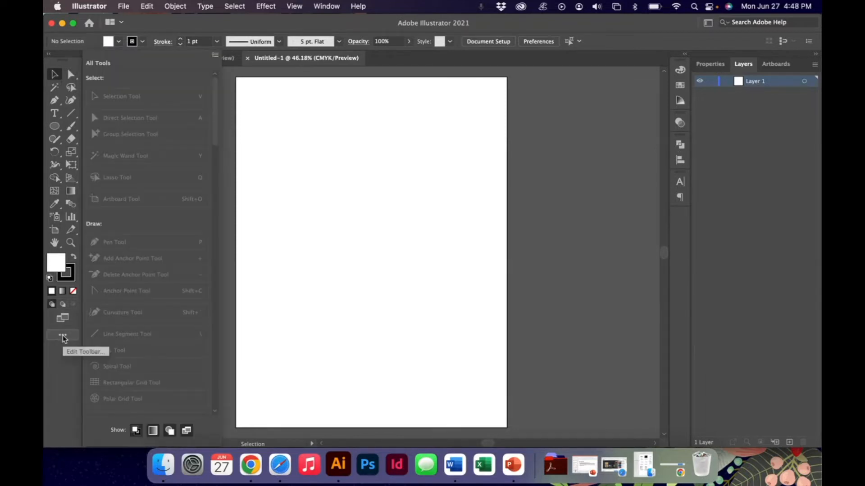
left_click(215, 57)
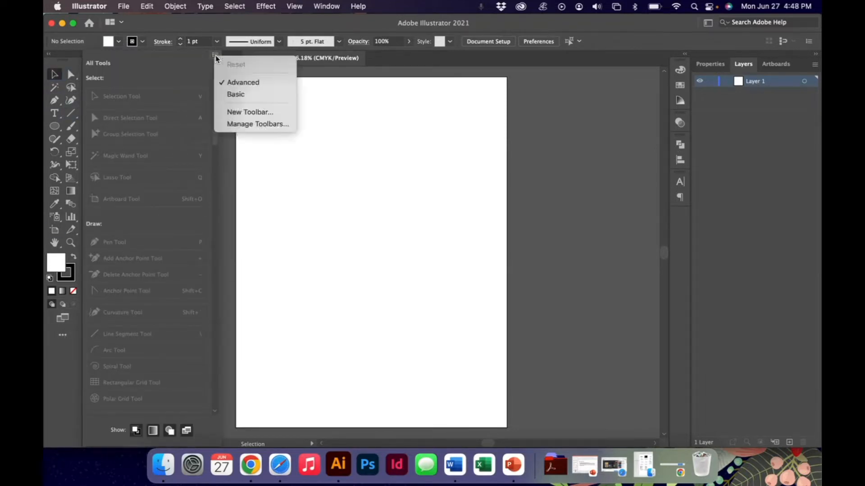
left_click(243, 94)
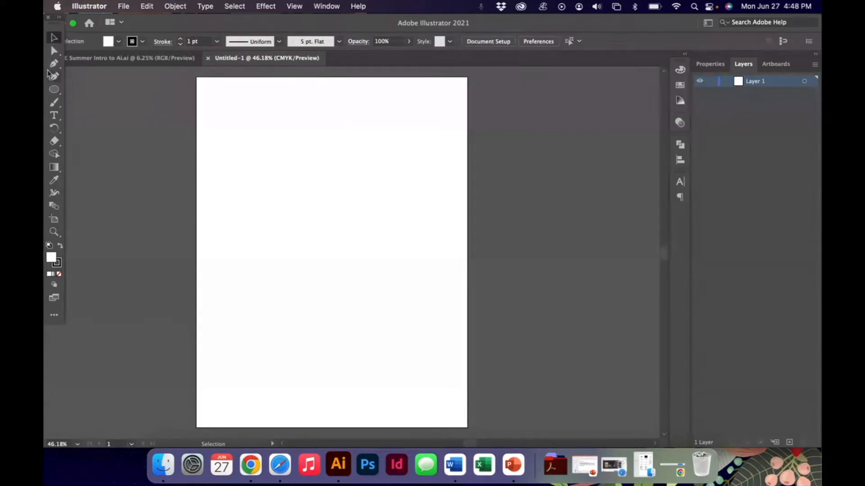
left_click(59, 18)
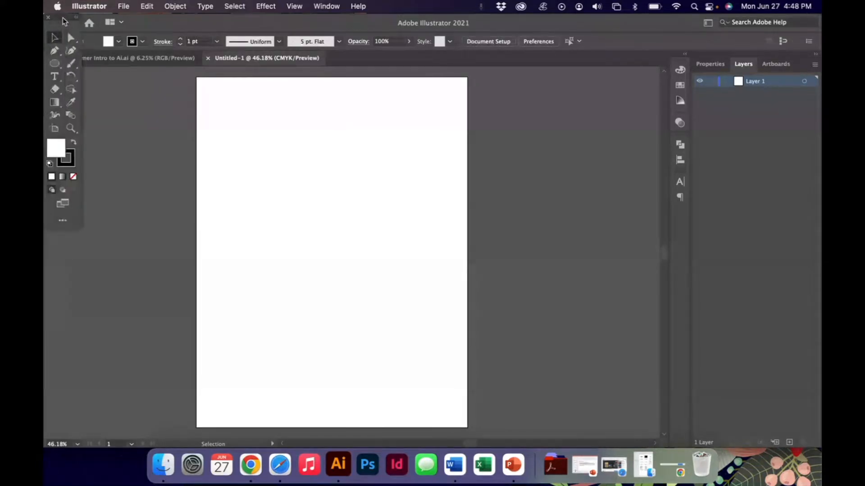
left_click_drag(63, 19, 45, 87)
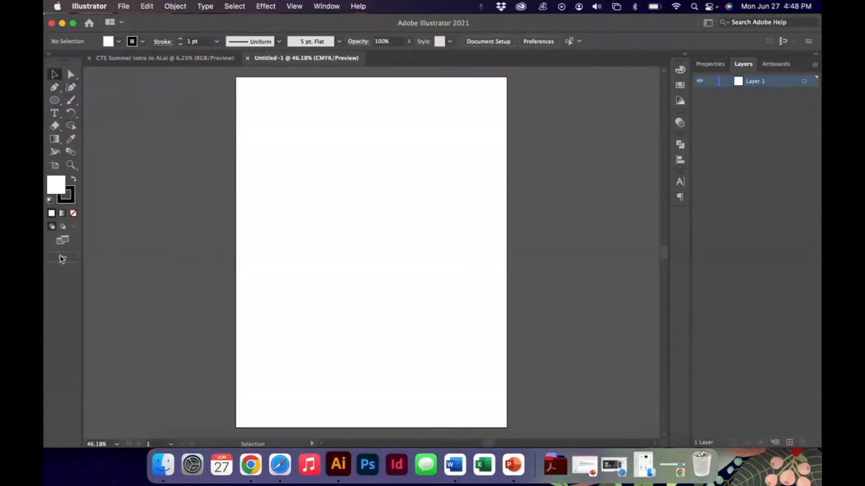
Switch the toolbar back to the Advanced set
left_click(62, 258)
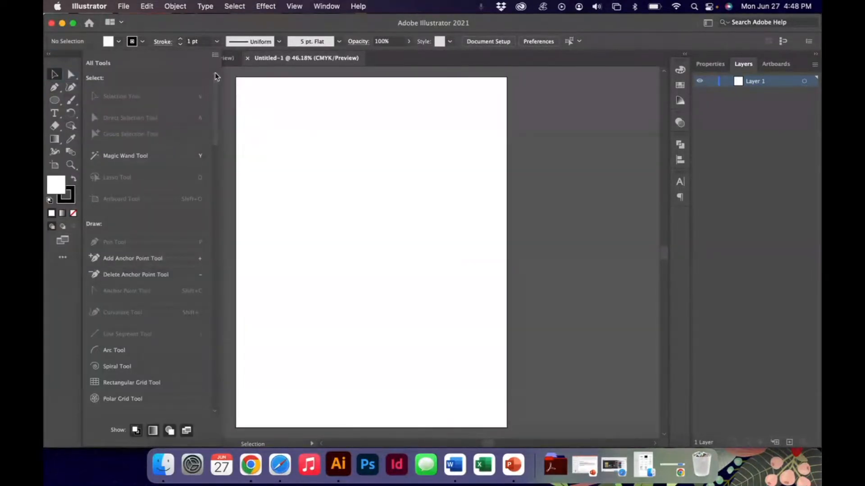
left_click(216, 55)
left_click(226, 84)
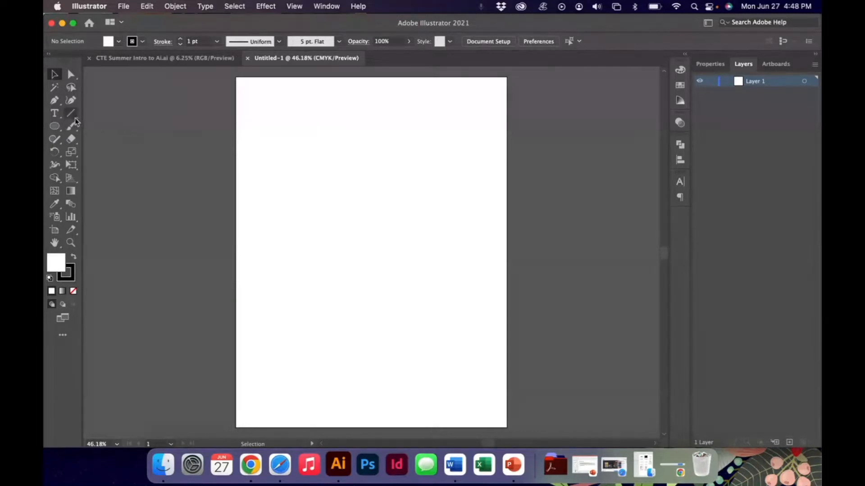
Examine the Type tool variants and how the control options change for the Type, Paintbrush, Pen, Mesh and Gradient tools
left_click(60, 115)
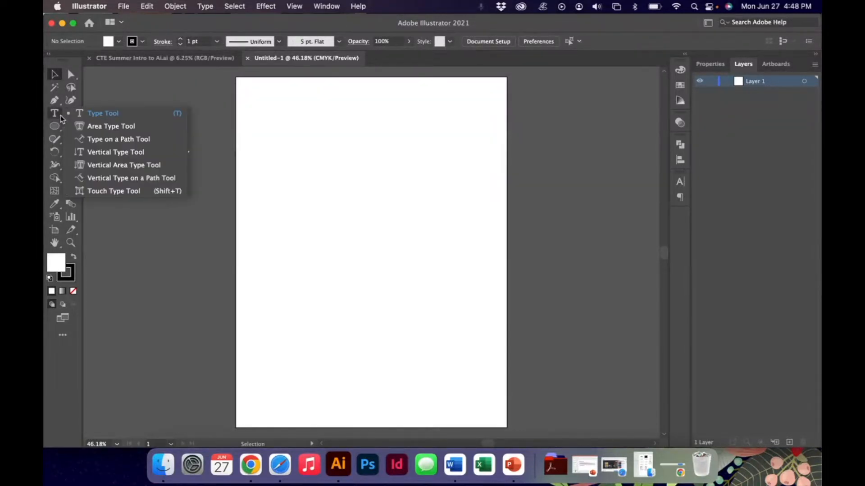
left_click(55, 113)
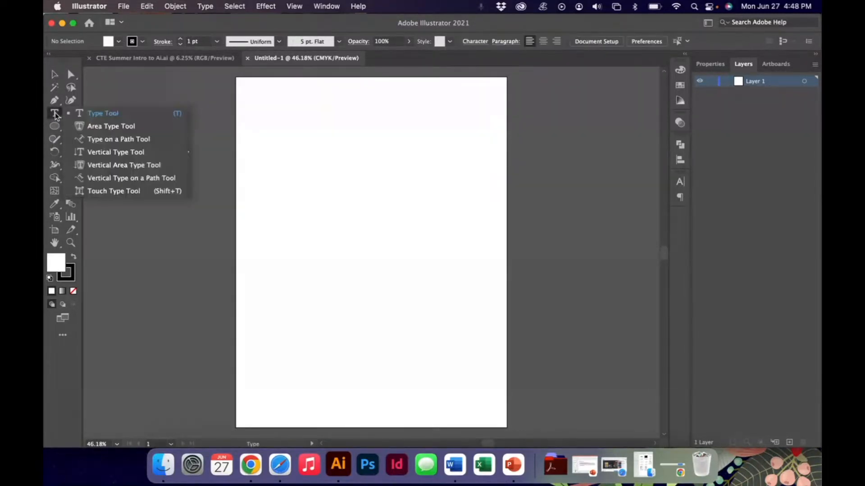
left_click(55, 113)
left_click(53, 340)
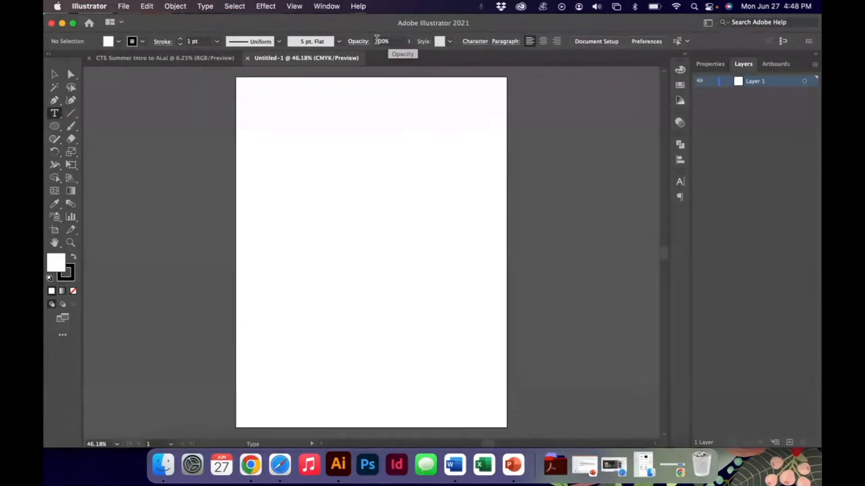
left_click(63, 128)
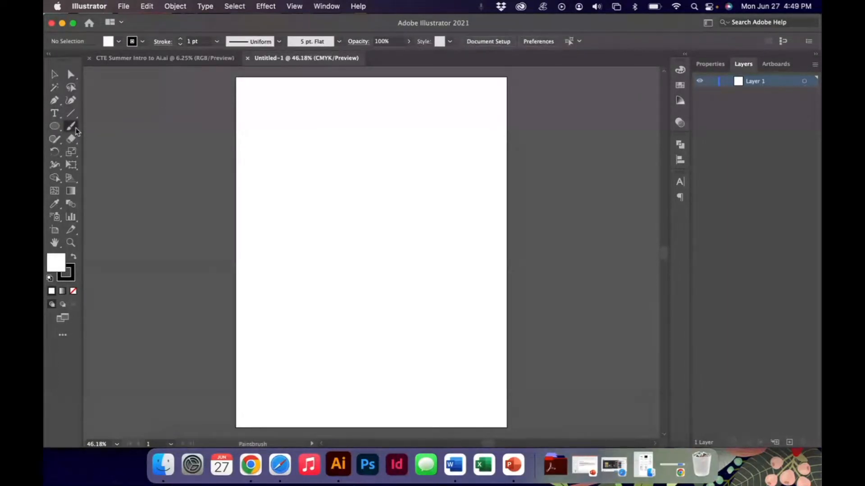
left_click(54, 100)
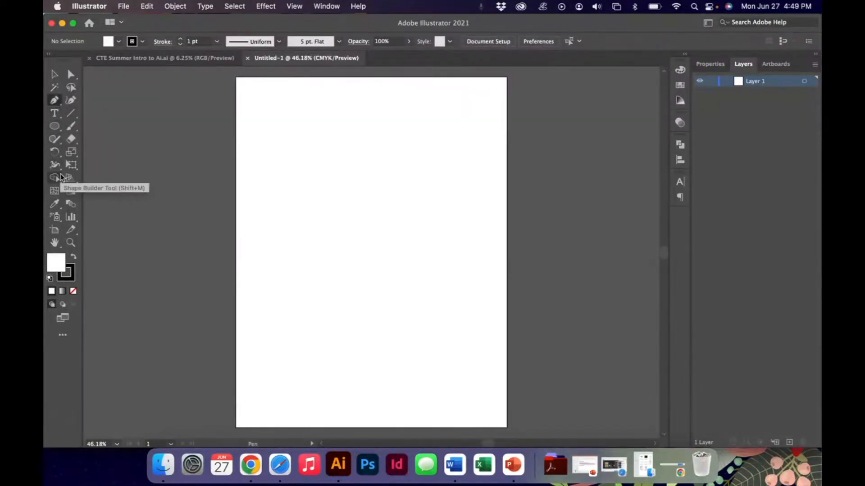
left_click(71, 192)
left_click(54, 191)
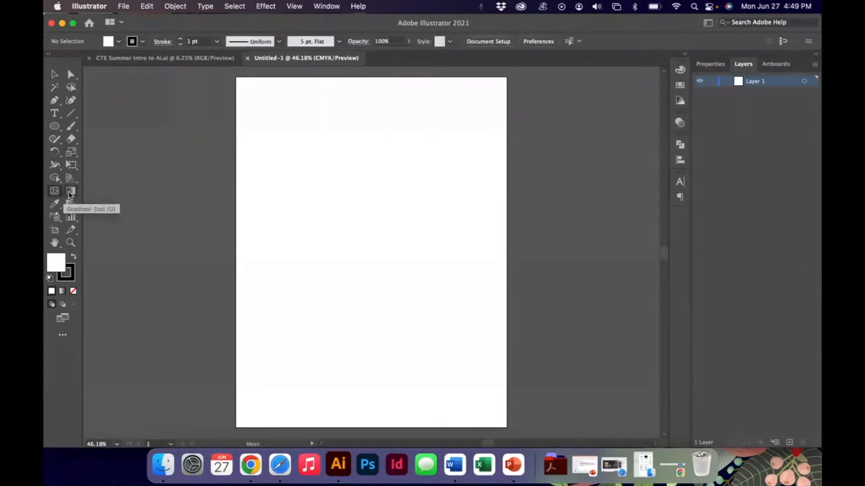
left_click(71, 192)
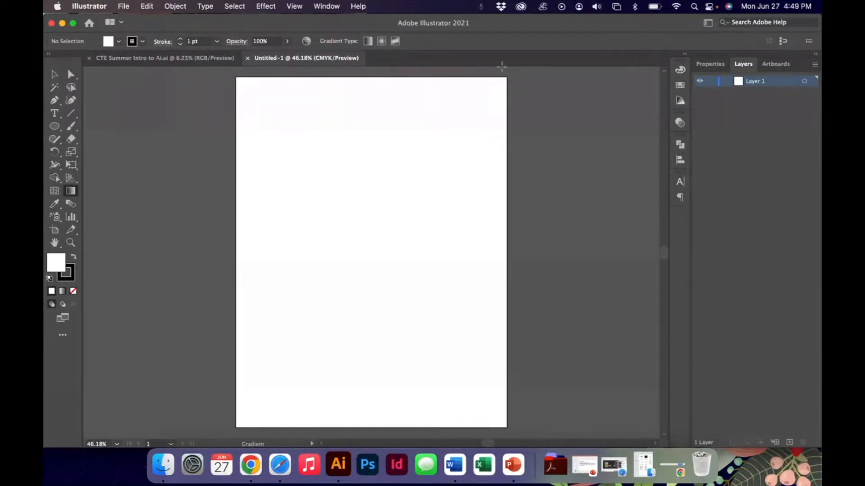
Look through the list of available panels and bring the Properties panel forward
left_click(325, 5)
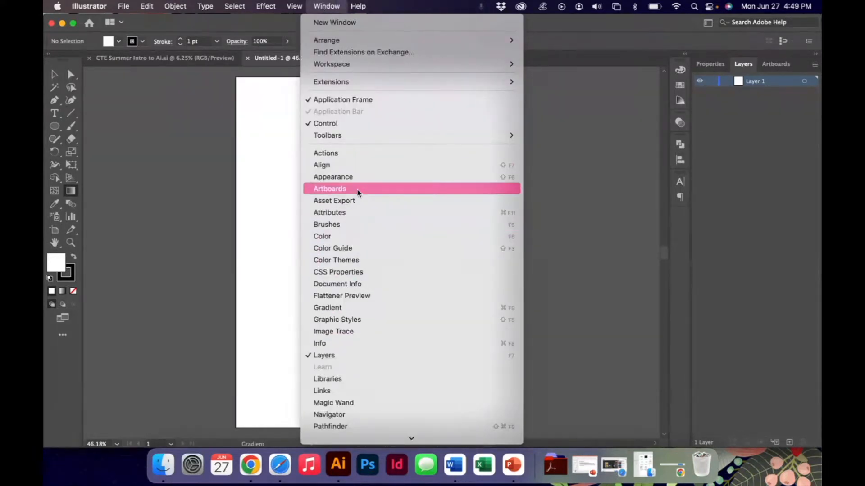
scroll(367, 283, "down", 5)
scroll(366, 282, "up", 5)
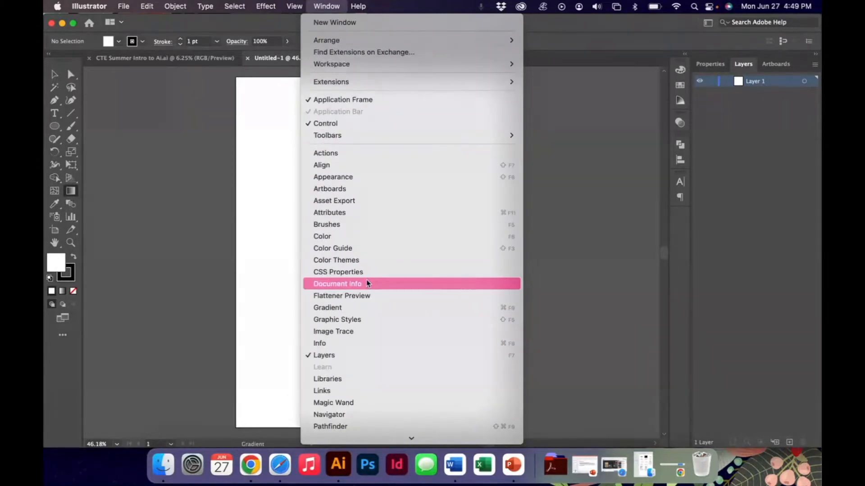
left_click(329, 4)
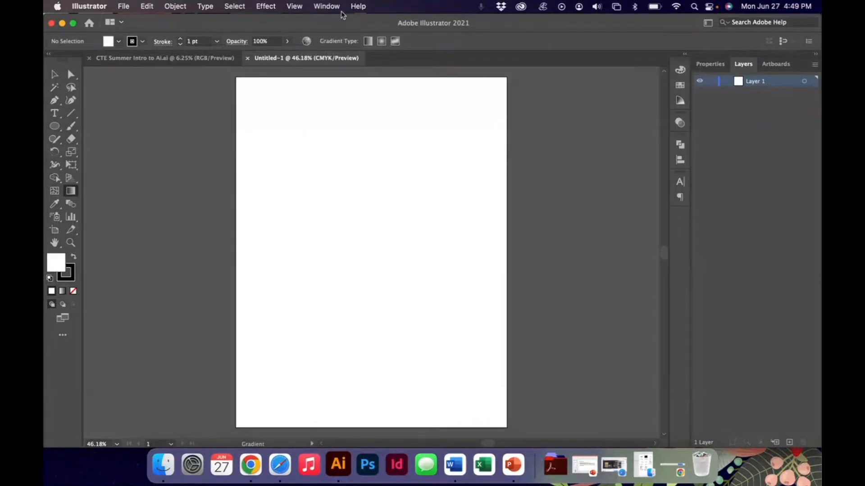
left_click(714, 65)
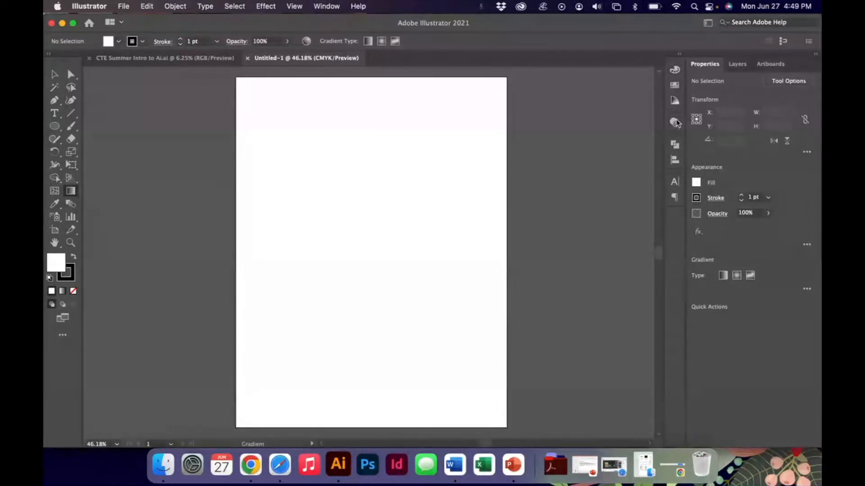
Reset the current custom workspace to its saved panel arrangement
left_click(328, 5)
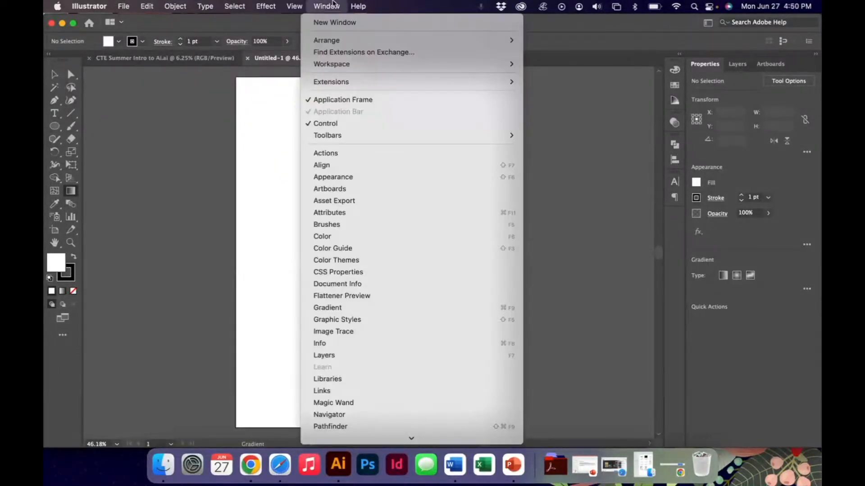
mouse_move(505, 64)
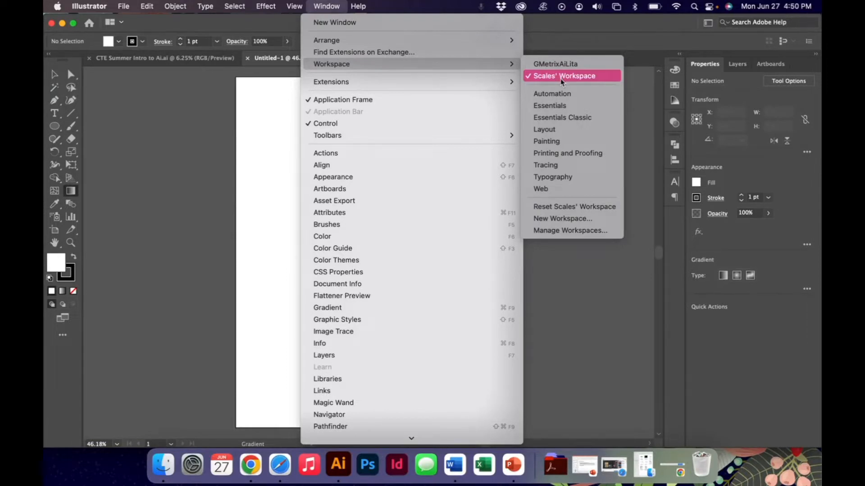
left_click(572, 206)
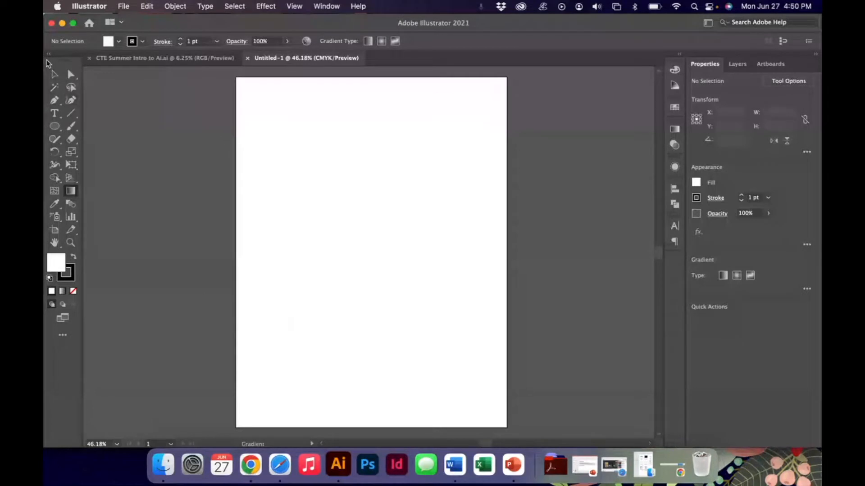
Enter artboard editing and try landscape orientation on Artboard 1 before returning it to portrait
left_click(54, 74)
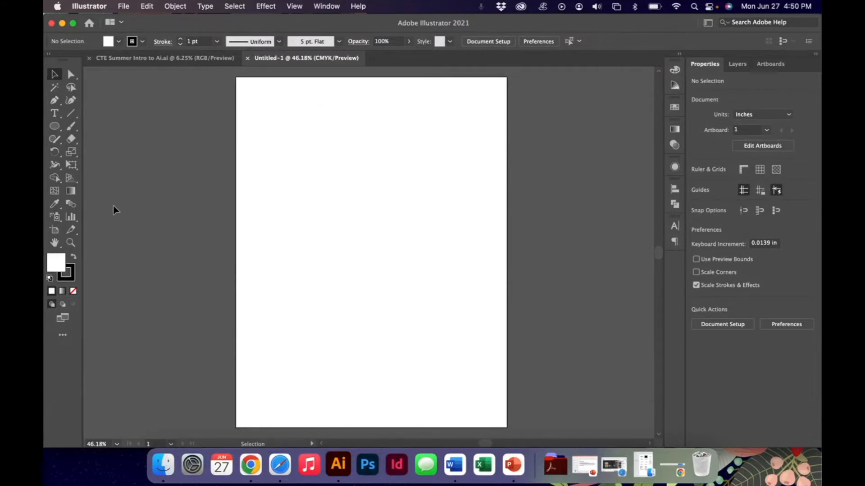
left_click(55, 231)
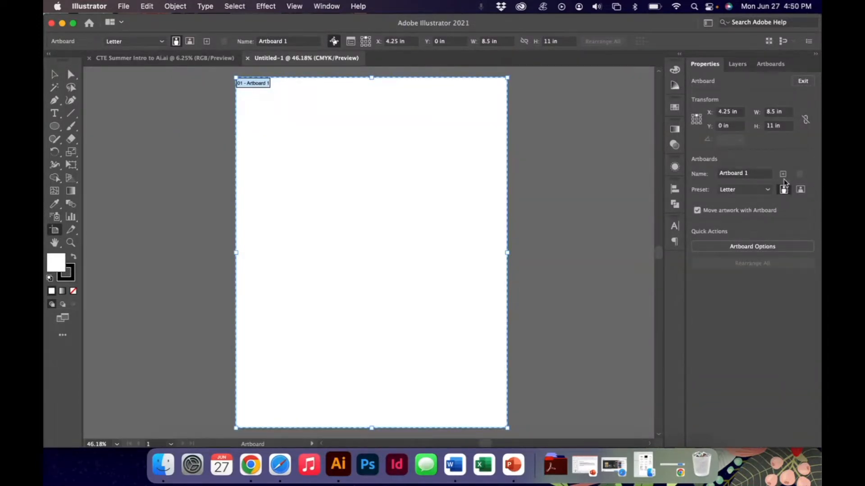
left_click(800, 189)
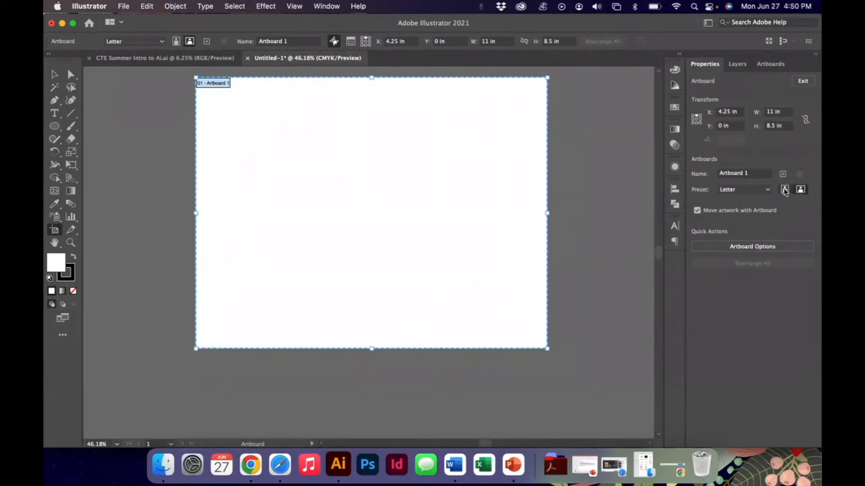
left_click(785, 190)
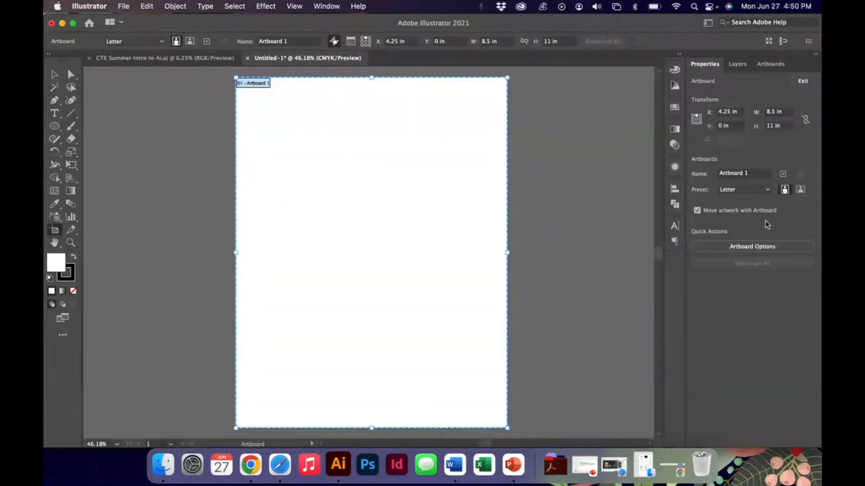
scroll(526, 208, "right", 3)
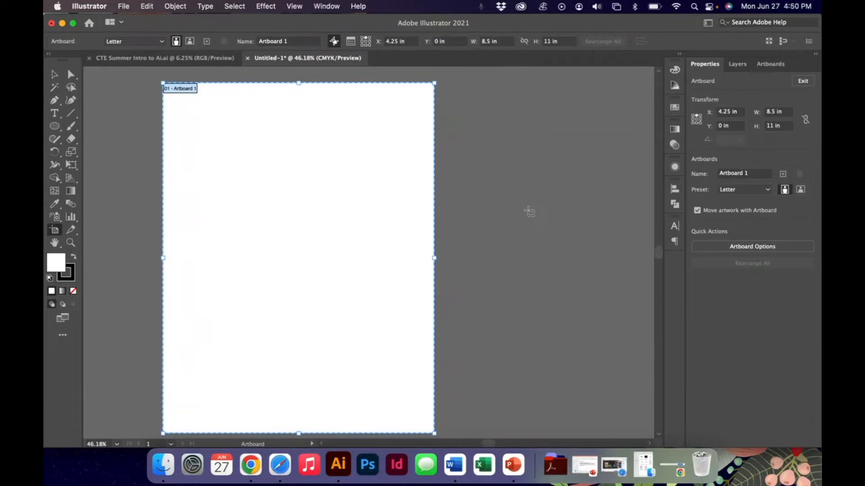
Draw a second artboard about 5.74 by 6.22 in beside Artboard 1, delete it, and leave artboard editing with the Selection tool active
left_click_drag(456, 94, 640, 293)
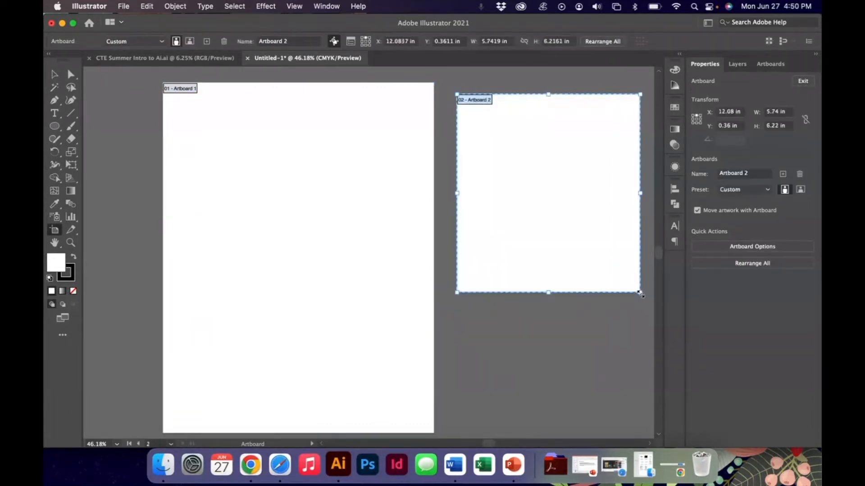
key("Delete")
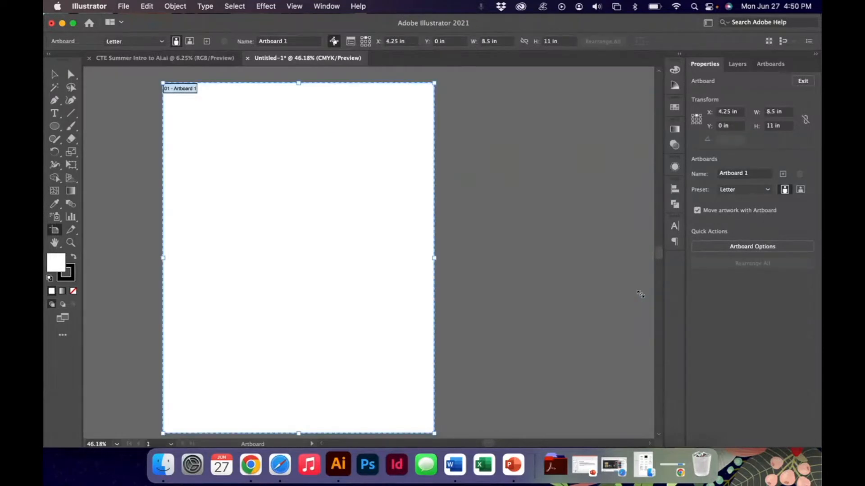
scroll(417, 301, "left", 5)
scroll(418, 302, "down", 1)
key("v")
scroll(202, 252, "down", 1)
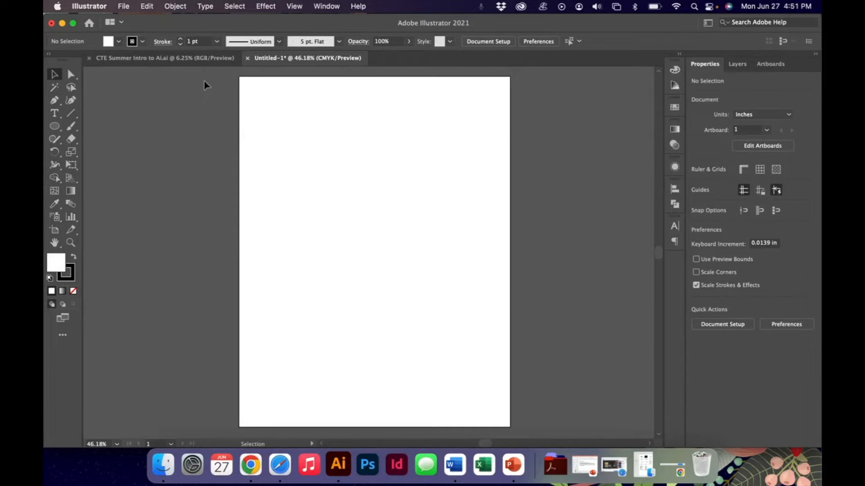
Bring up the CTE Summer Intro to Ai.ai document and close the untitled Letter document without saving it
left_click(150, 59)
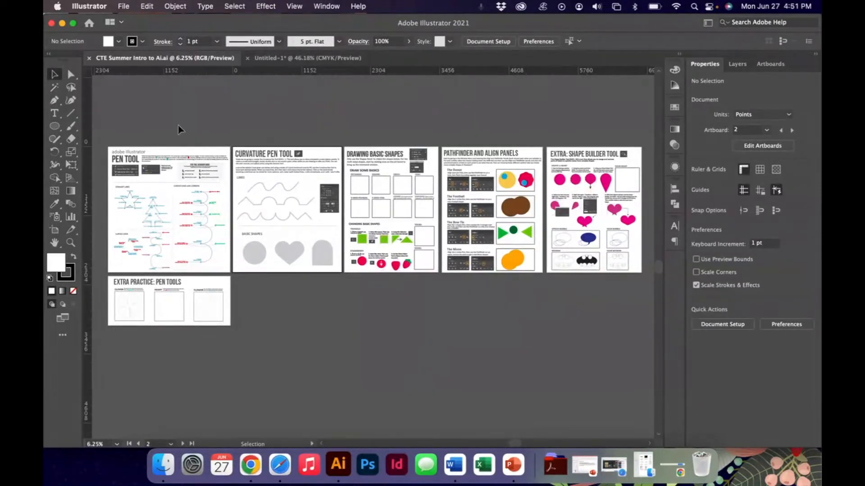
left_click(247, 58)
left_click(436, 259)
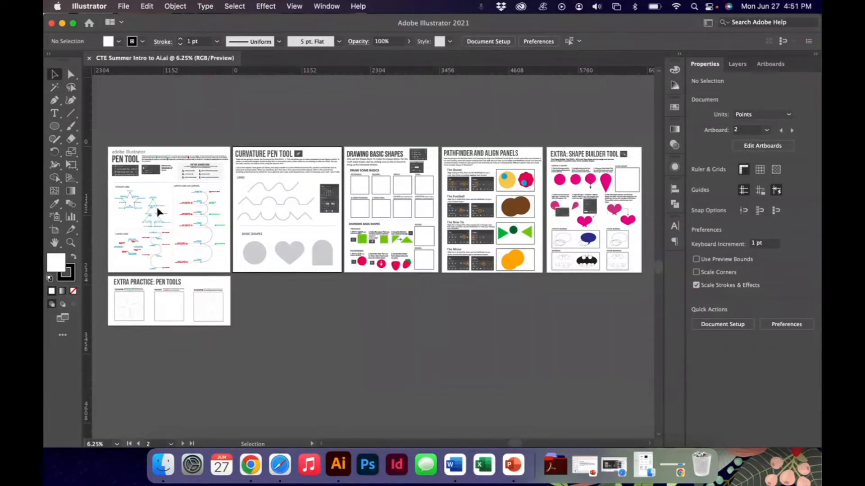
Look through the worksheet artboards from Pen Tool to Extra: Shape Builder Tool and return to the Pen Tool page
key("super+equal")
scroll(157, 209, "left", 5)
scroll(158, 210, "up", 2)
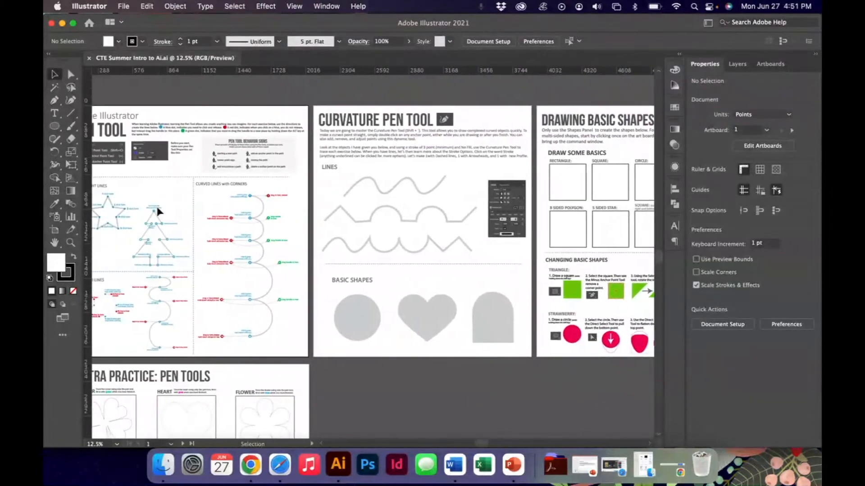
key("super+equal")
scroll(157, 211, "left", 5)
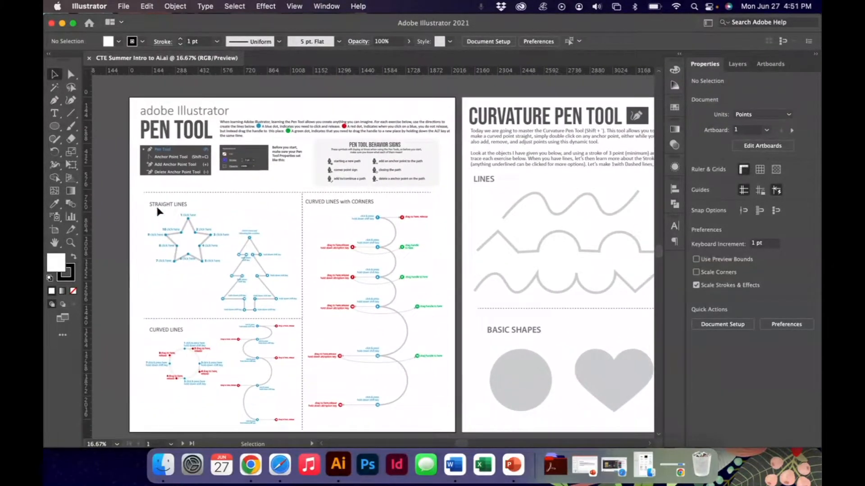
scroll(157, 211, "down", 1)
scroll(158, 211, "right", 1)
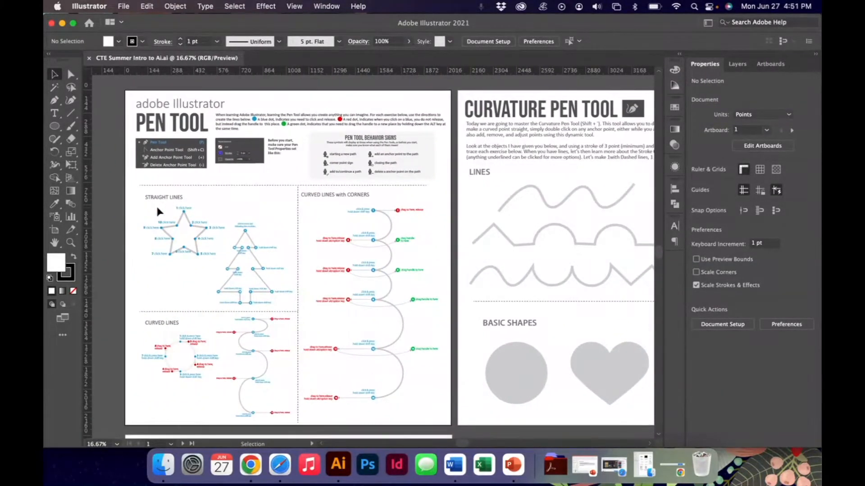
scroll(158, 211, "right", 12)
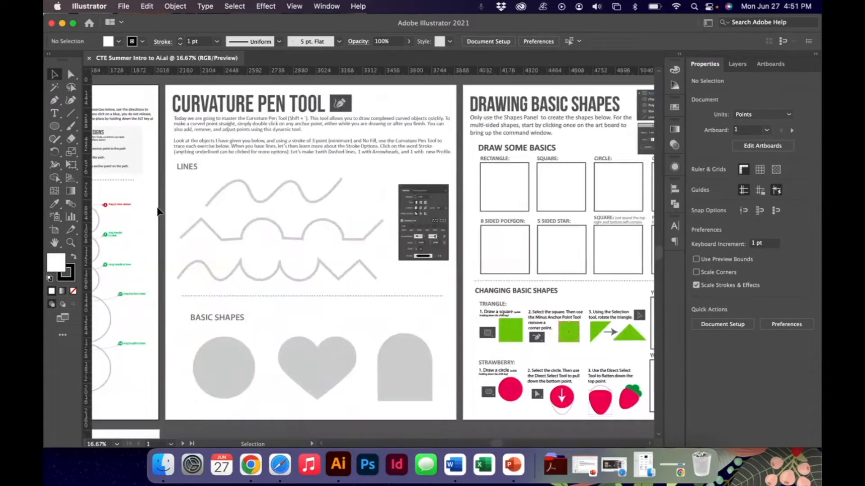
scroll(158, 210, "right", 10)
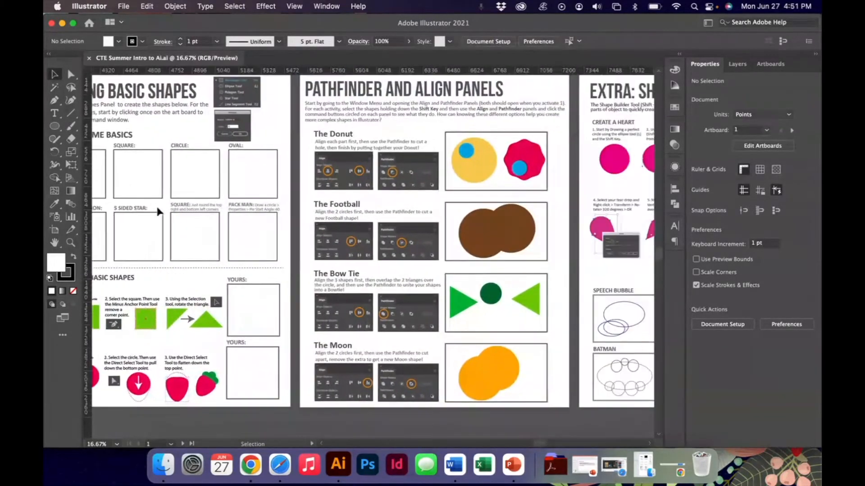
scroll(425, 227, "right", 5)
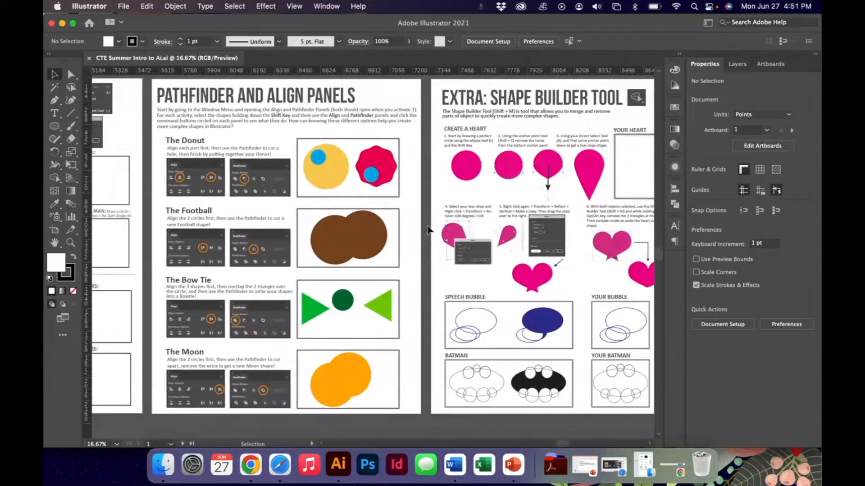
scroll(428, 230, "left", 15)
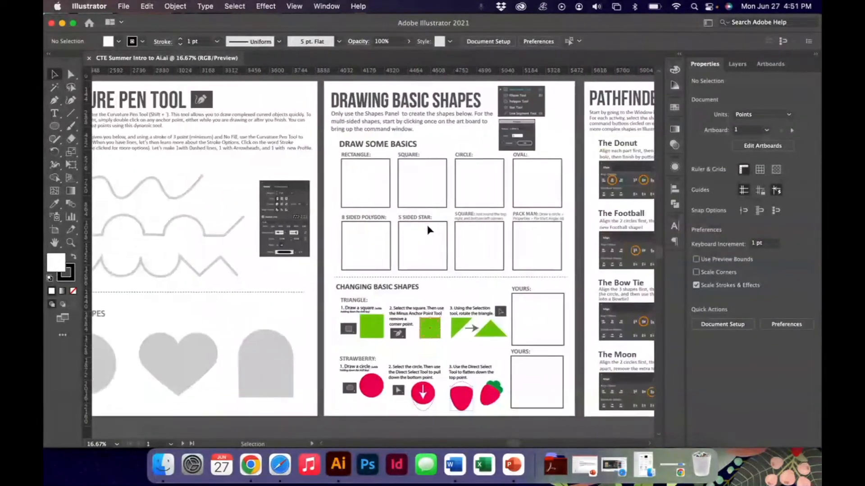
scroll(428, 227, "left", 7)
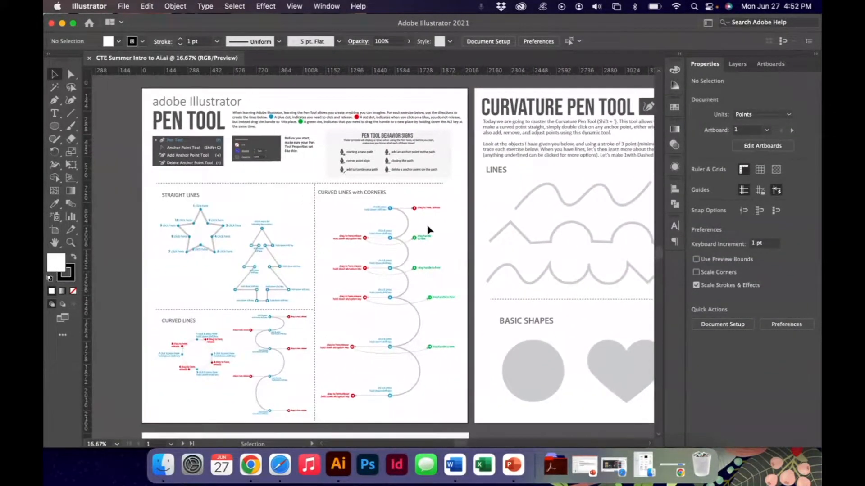
scroll(427, 228, "left", 2)
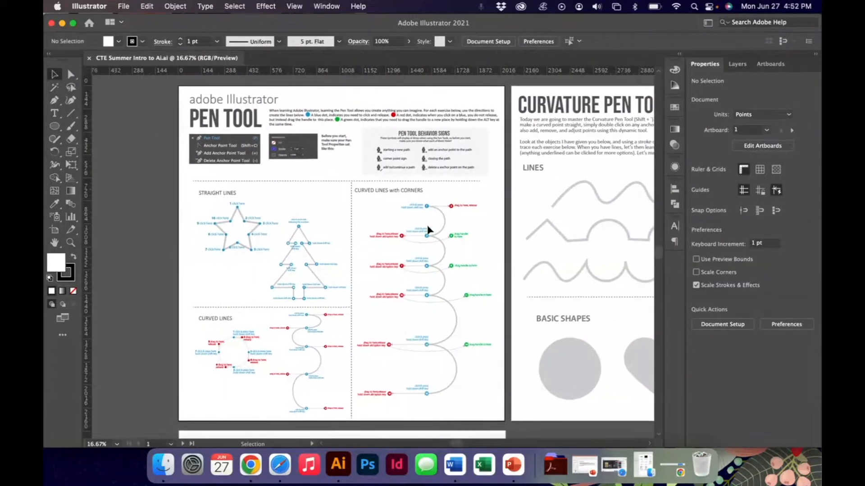
Examine the Pen Tool worksheet's dot colour instructions, behavior signs, and the straight and curved line exercises
key("super+equal")
scroll(427, 228, "up", 3)
scroll(427, 227, "up", 3)
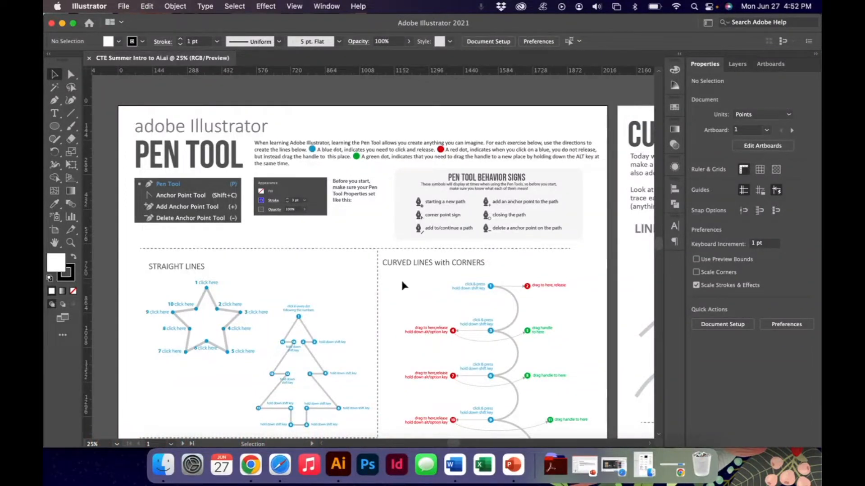
scroll(402, 283, "down", 2)
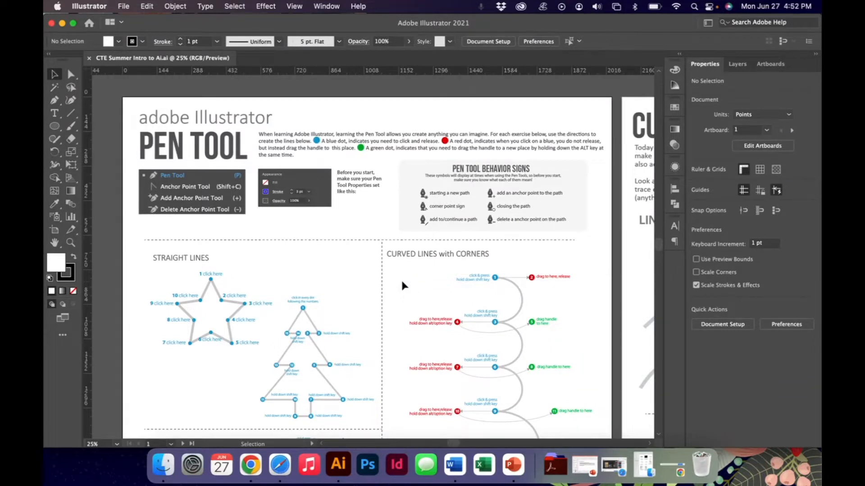
scroll(402, 283, "down", 3)
scroll(402, 282, "up", 2)
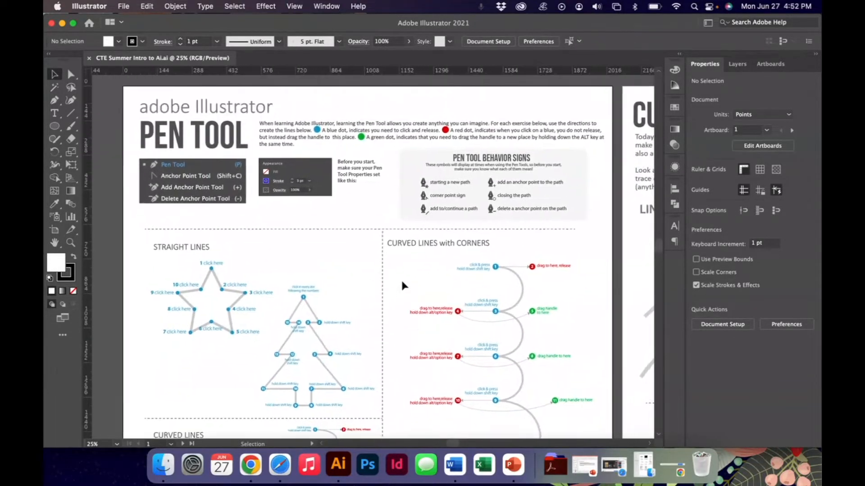
scroll(316, 232, "down", 5)
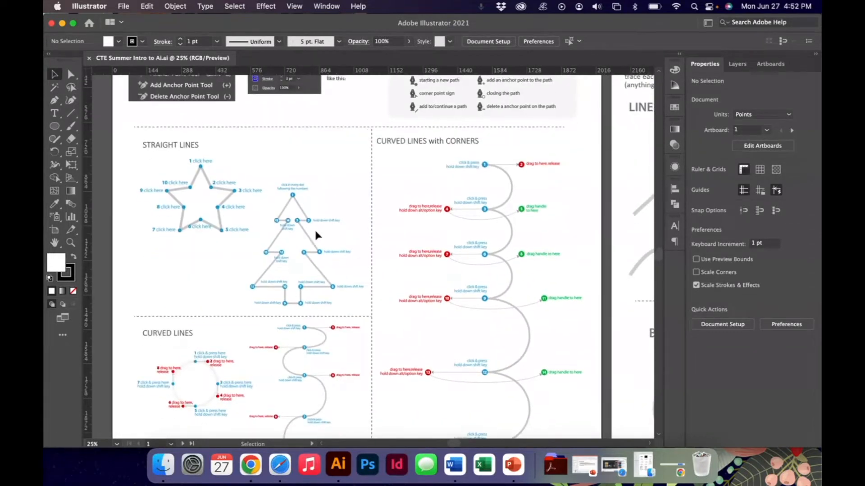
scroll(316, 232, "up", 5)
scroll(317, 234, "right", 5)
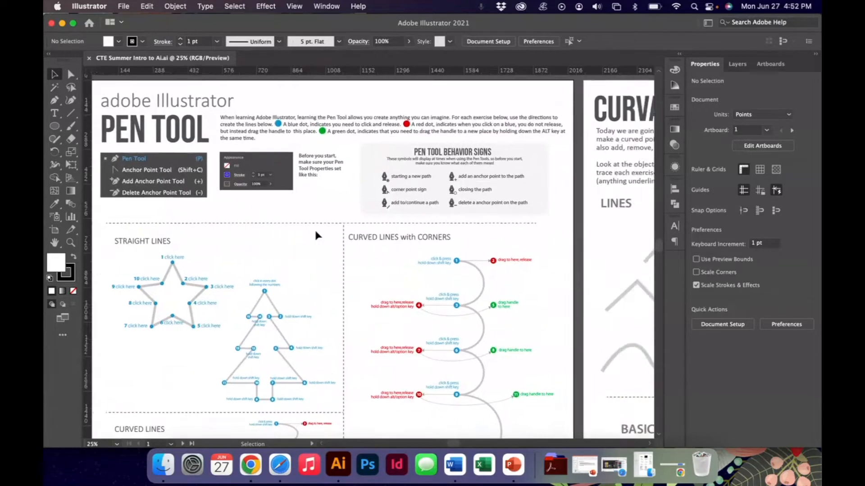
scroll(316, 232, "right", 3)
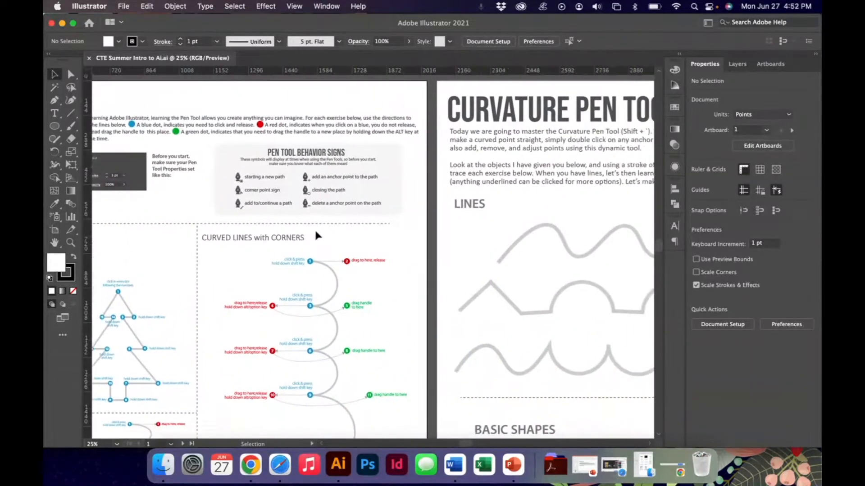
scroll(315, 232, "left", 8)
scroll(315, 229, "up", 1)
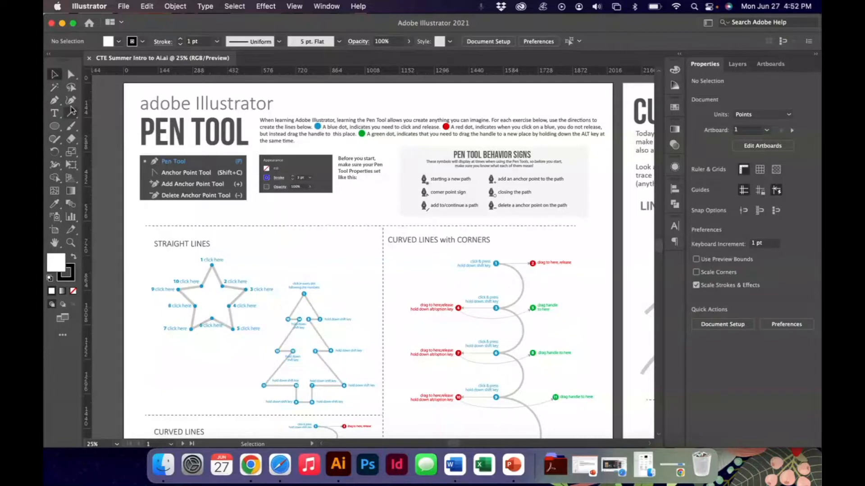
Activate the Pen tool and review the worksheet's Pen tool variants and recommended fill and stroke settings up close
left_click(54, 100)
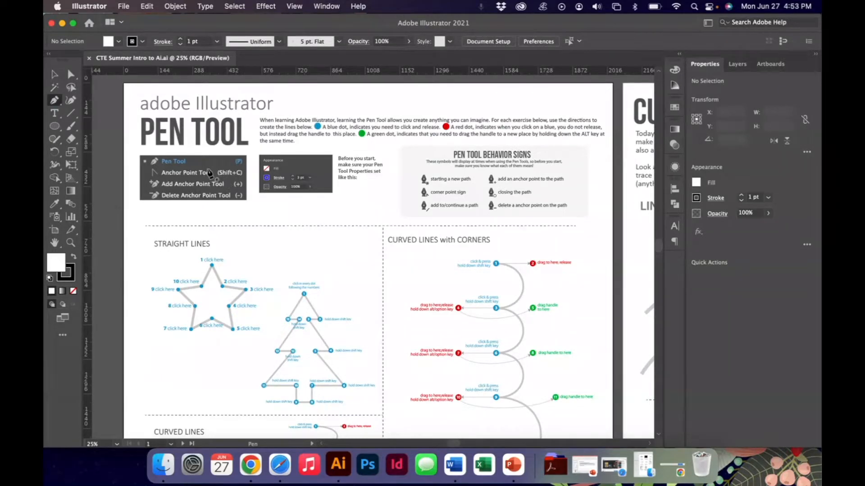
key("super+plus")
scroll(210, 174, "left", 3)
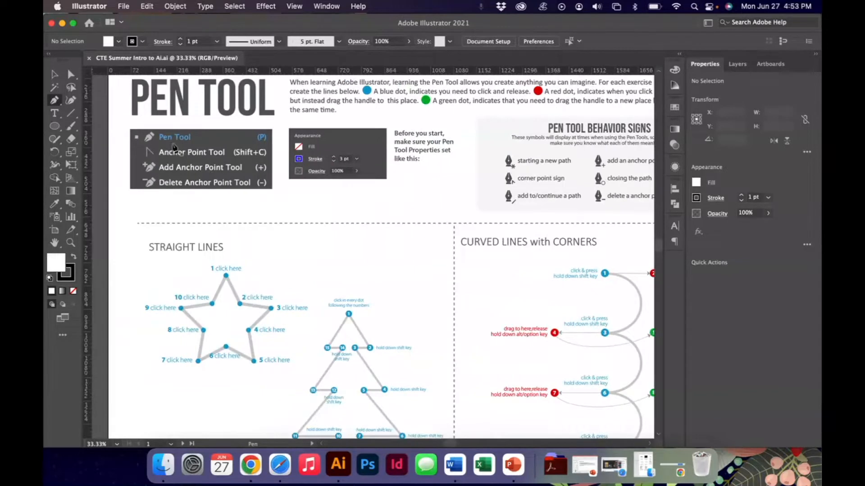
scroll(171, 162, "right", 4)
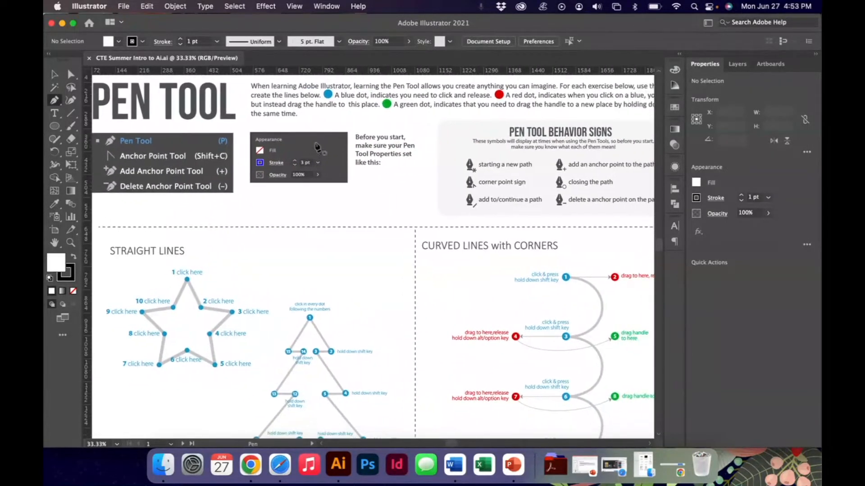
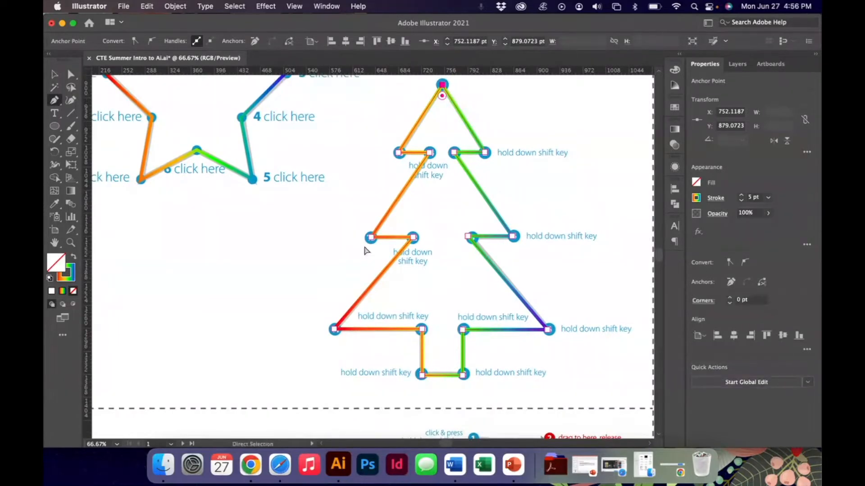
Check the traced tree path in outline view and return to the colour preview
key("super+y")
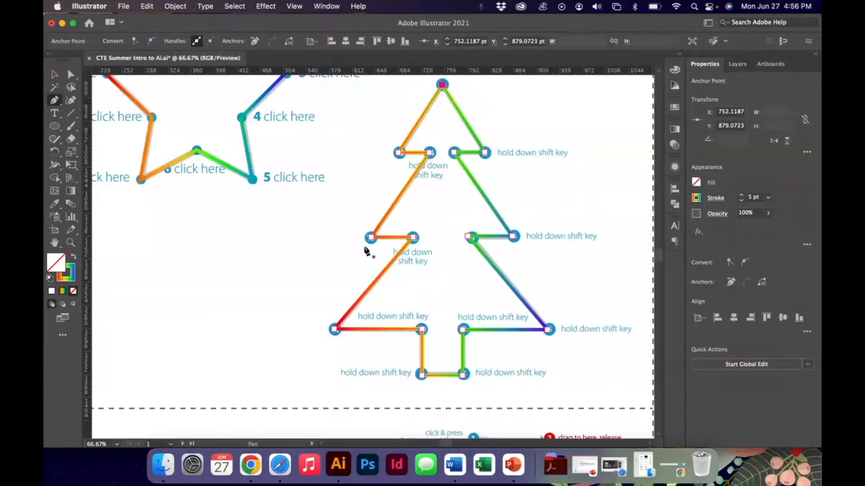
key("super+y")
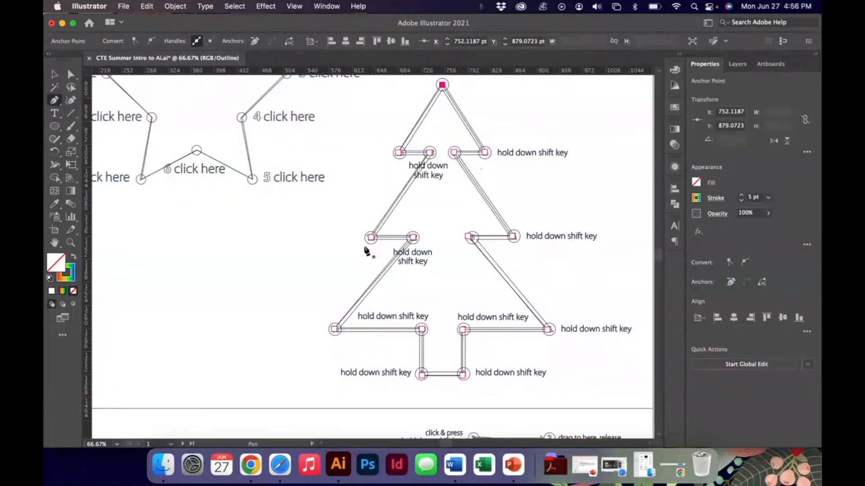
key("super+y")
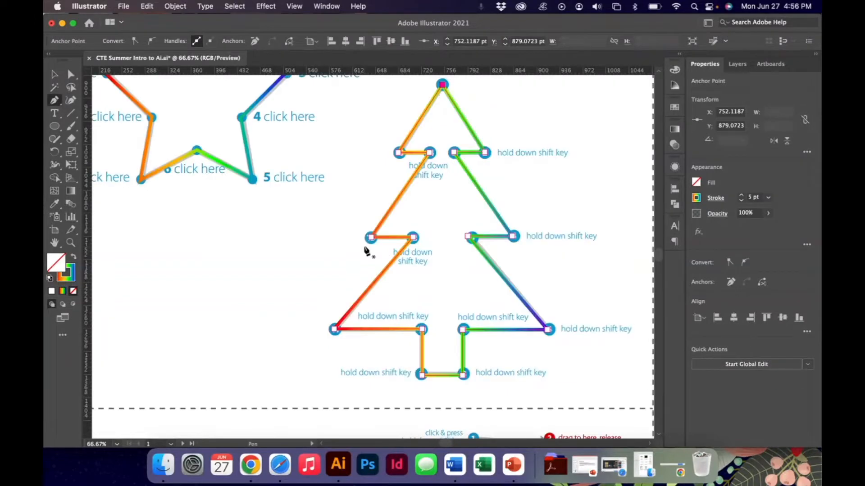
Trace the Curved Lines circle with the Pen tool through dots 1, 3 and 5, pulling their handles to 2, 4 and 6
scroll(372, 382, "down", 5)
scroll(372, 382, "left", 2)
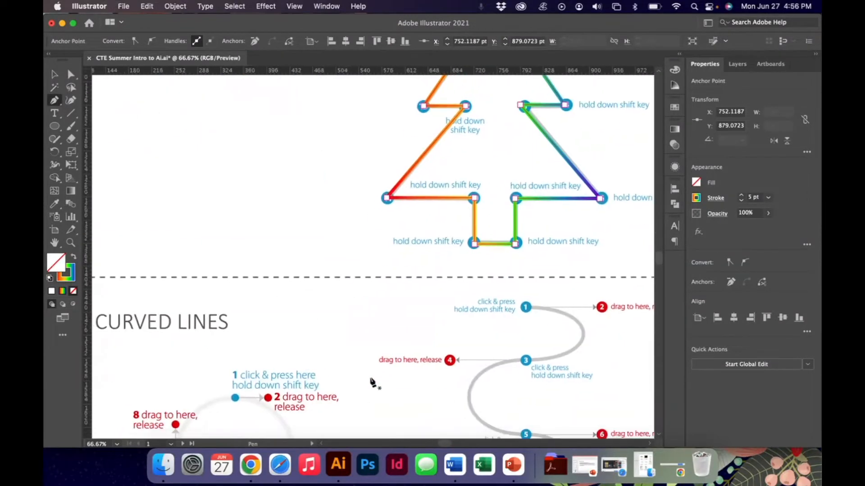
scroll(372, 383, "down", 5)
scroll(372, 383, "left", 3)
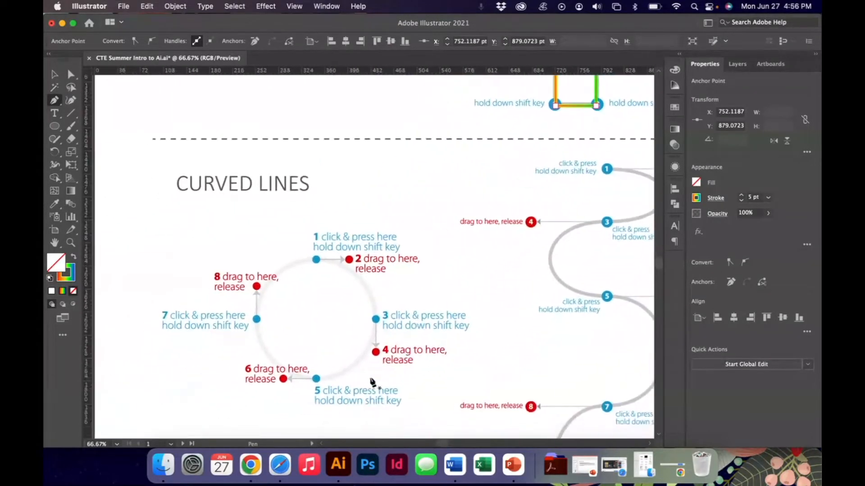
scroll(372, 382, "down", 1)
scroll(372, 382, "left", 2)
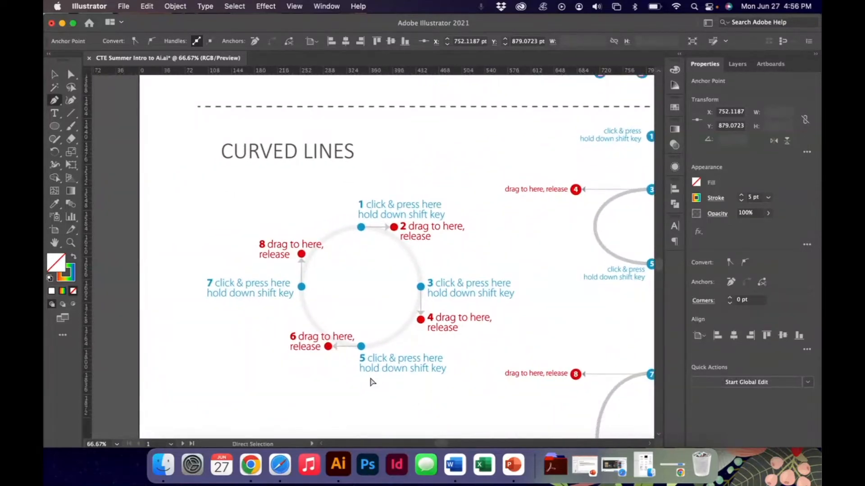
key("super+equal")
scroll(372, 382, "down", 4)
scroll(372, 382, "left", 4)
scroll(372, 382, "down", 10)
scroll(372, 382, "left", 5)
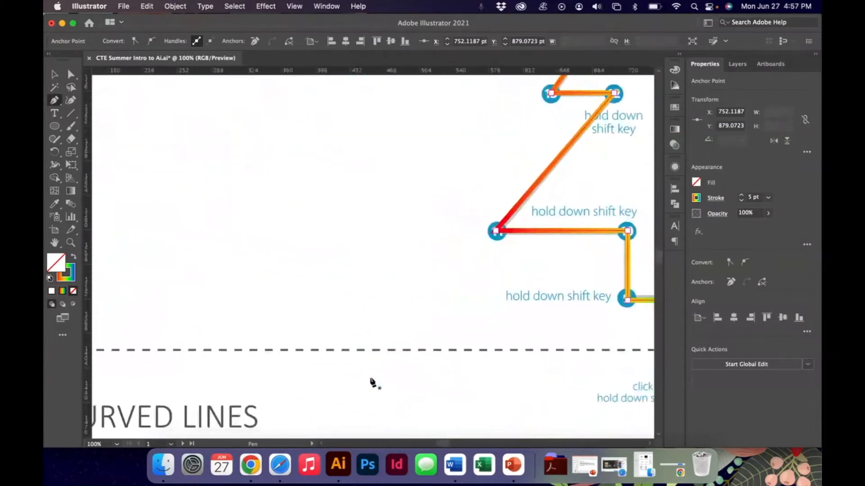
scroll(372, 383, "down", 4)
scroll(372, 383, "right", 1)
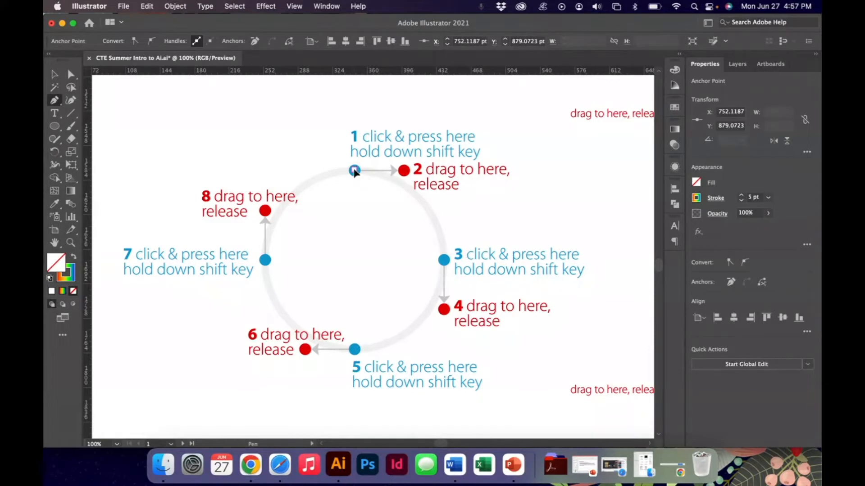
left_click_drag(355, 172, 406, 172)
left_click_drag(405, 173, 406, 172)
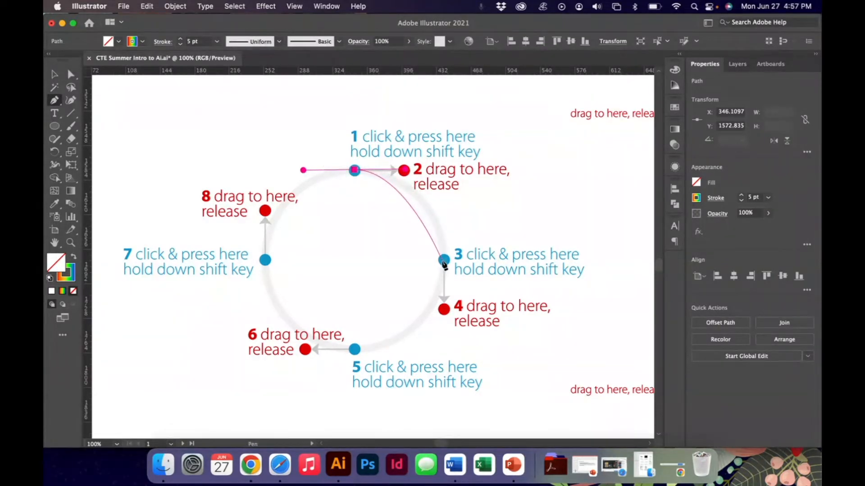
left_click_drag(443, 262, 445, 309)
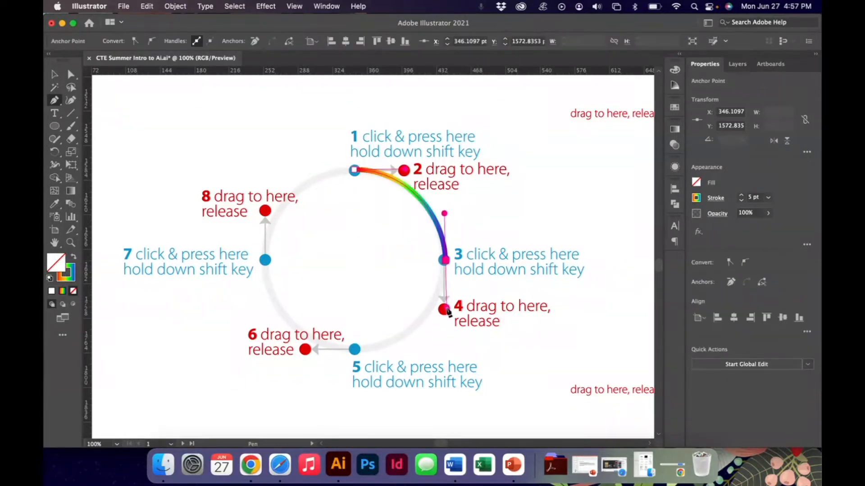
left_click_drag(356, 353, 307, 350)
left_click_drag(265, 260, 264, 217)
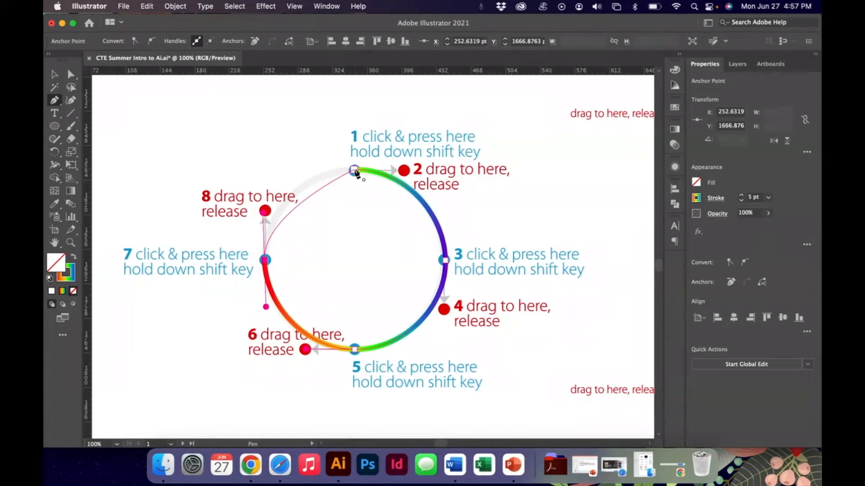
key("super+z")
left_click_drag(265, 261, 265, 211)
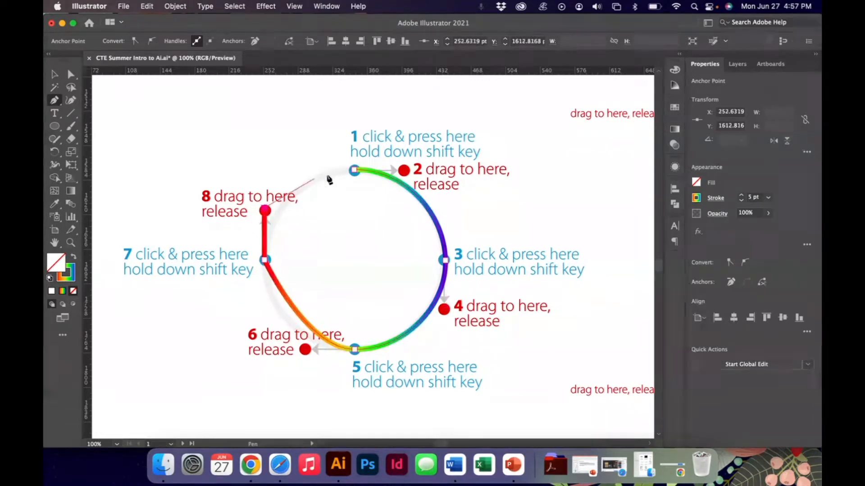
key("super+z")
key("super+z")
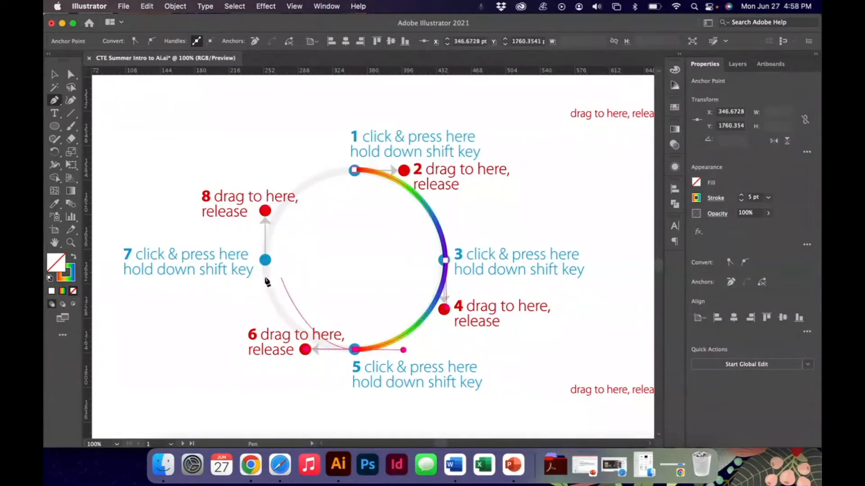
Add the circle's anchor at dot 7 with its handle at 8, and close the path at dot 1 with a smooth handle towards 2
left_click_drag(265, 261, 265, 211)
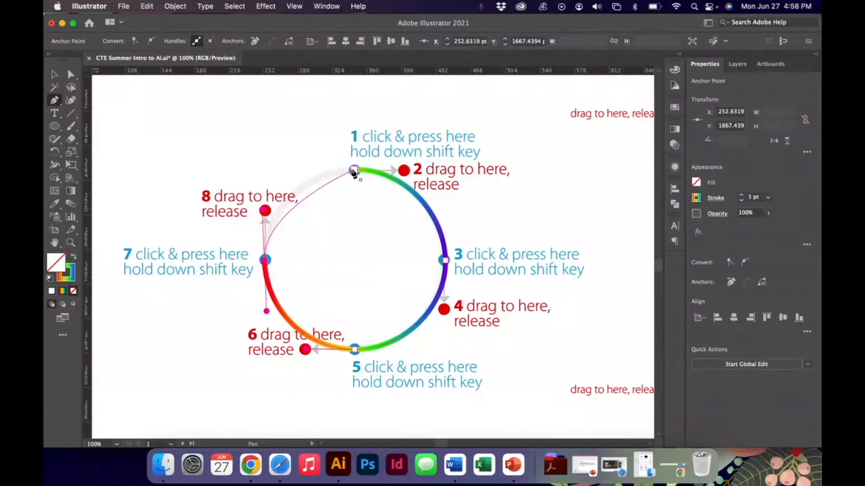
left_click_drag(354, 170, 347, 236)
key("super+z")
left_click_drag(354, 171, 404, 170)
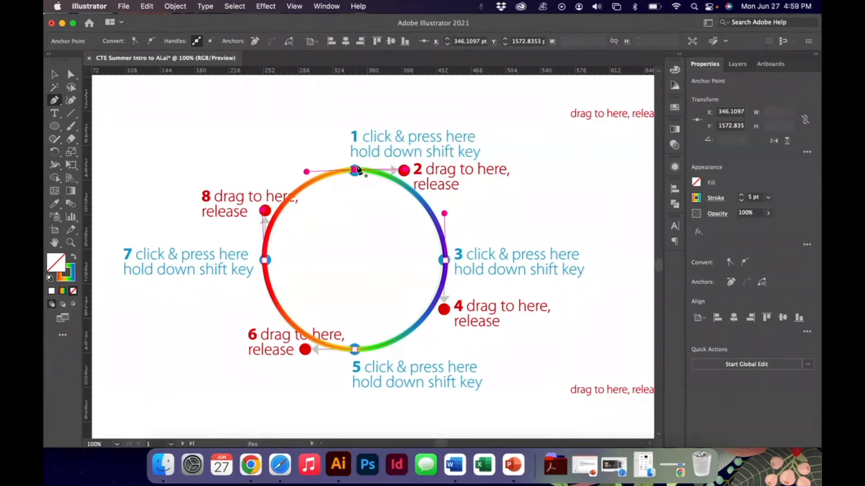
Start tracing the winding curve with smooth anchors at dots 1 and 3, pulling their handles horizontally to 2 and 4
scroll(479, 276, "right", 3)
scroll(479, 276, "up", 1)
scroll(479, 276, "right", 6)
scroll(480, 276, "up", 1)
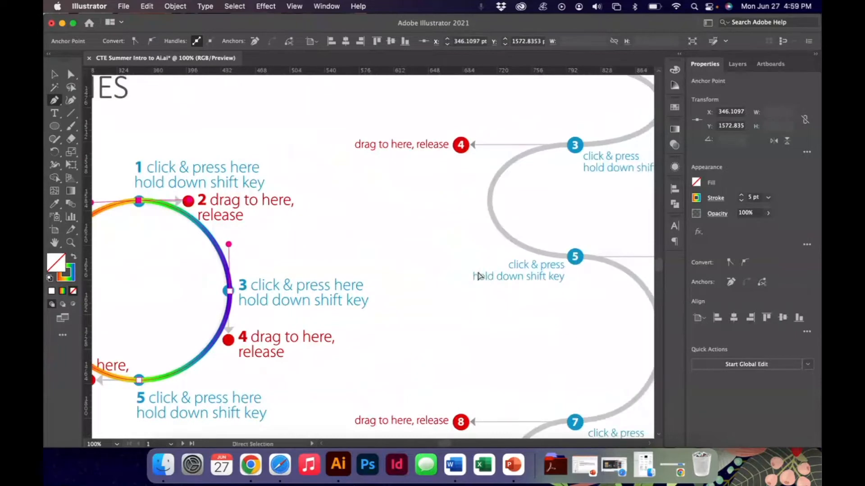
key("super+minus")
scroll(479, 276, "right", 8)
scroll(479, 276, "up", 1)
scroll(480, 276, "right", 6)
scroll(479, 276, "up", 1)
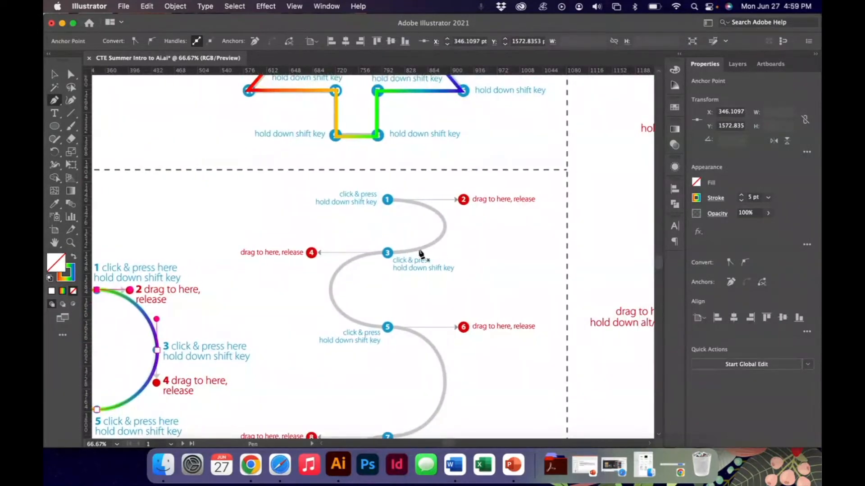
scroll(421, 251, "down", 4)
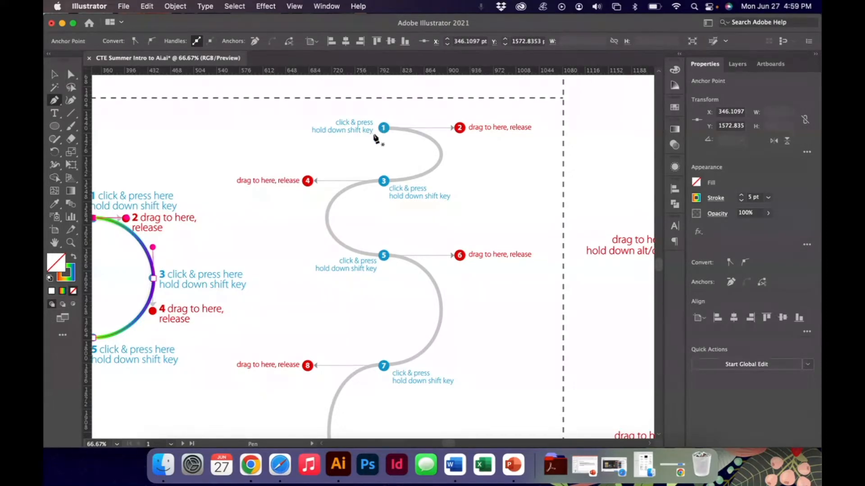
key("super+equal")
key("super+equal")
scroll(374, 135, "right", 4)
scroll(375, 139, "right", 10)
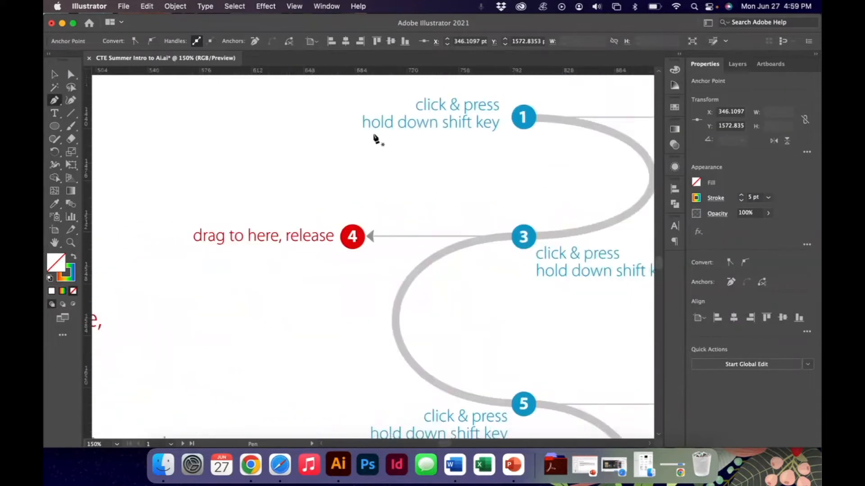
scroll(376, 139, "up", 2)
left_click_drag(366, 170, 542, 171)
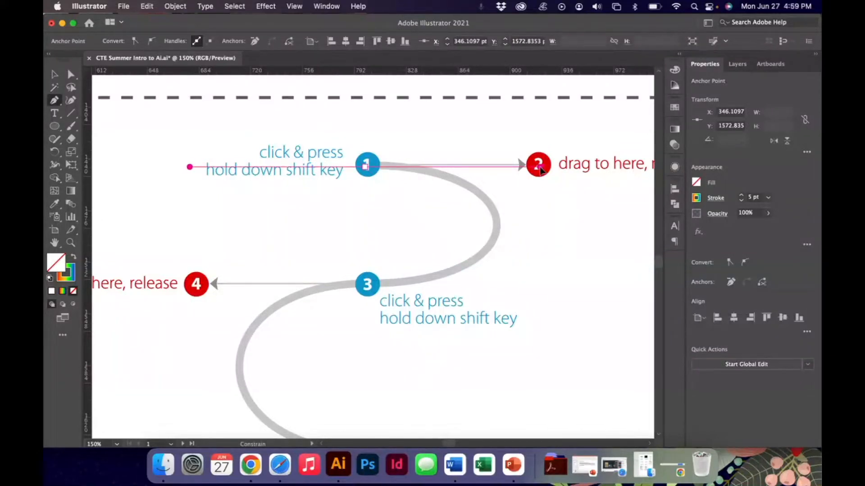
left_click_drag(542, 170, 541, 168)
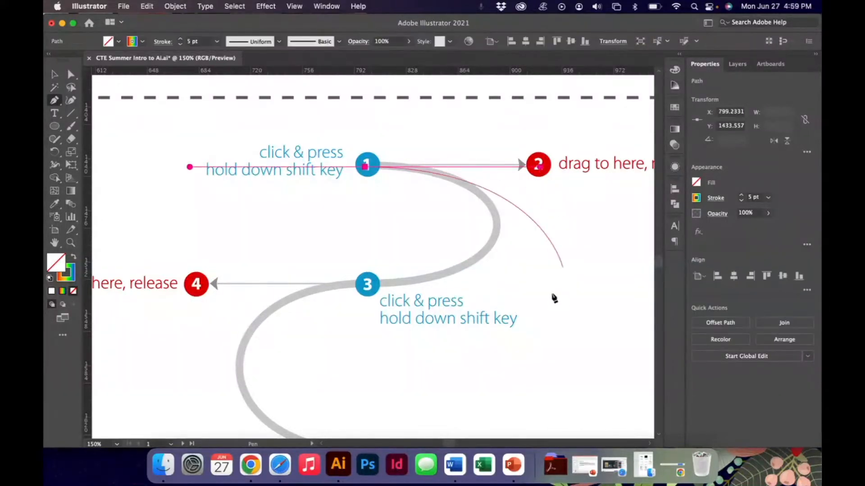
mouse_move(368, 286)
left_mouse_down()
mouse_move(197, 284)
mouse_move(195, 293)
left_mouse_up()
Complete the winding curve with smooth anchors at dots 5, 7 and 9, pulling their handles to 6, 8 and 10
scroll(195, 293, "down", 6)
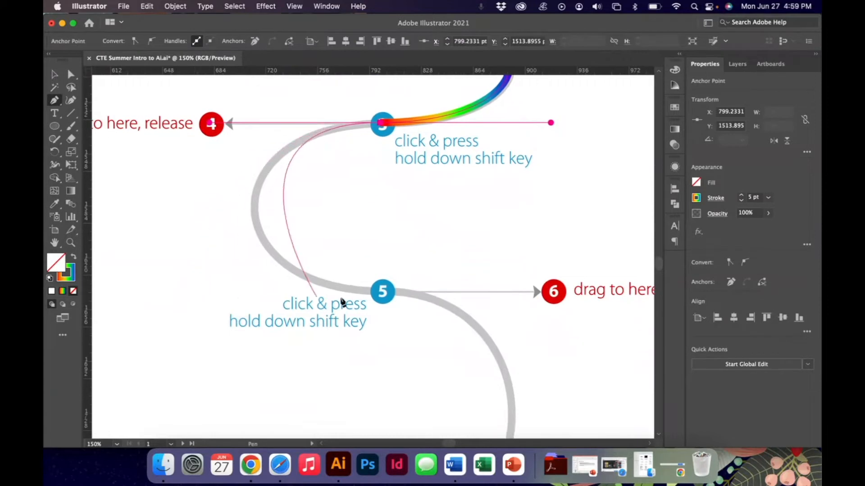
left_click_drag(382, 291, 555, 294)
scroll(556, 297, "down", 4)
scroll(554, 295, "down", 1)
key("super+minus")
scroll(555, 296, "down", 3)
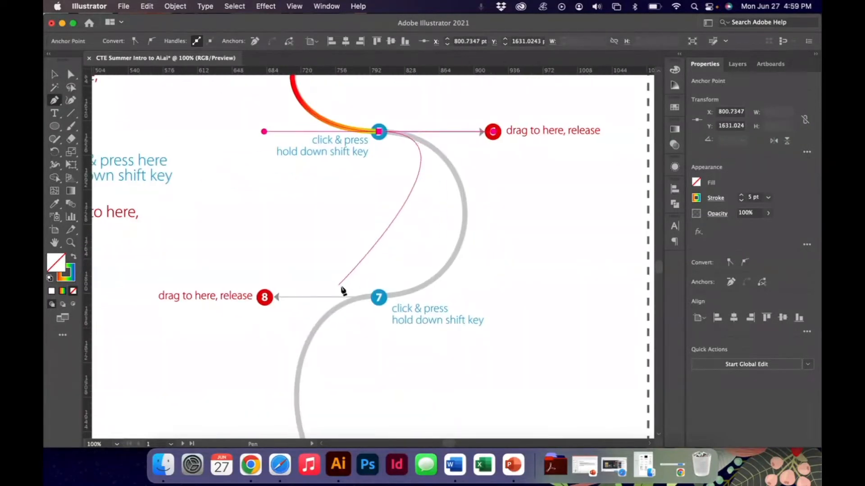
left_click_drag(379, 298, 266, 303)
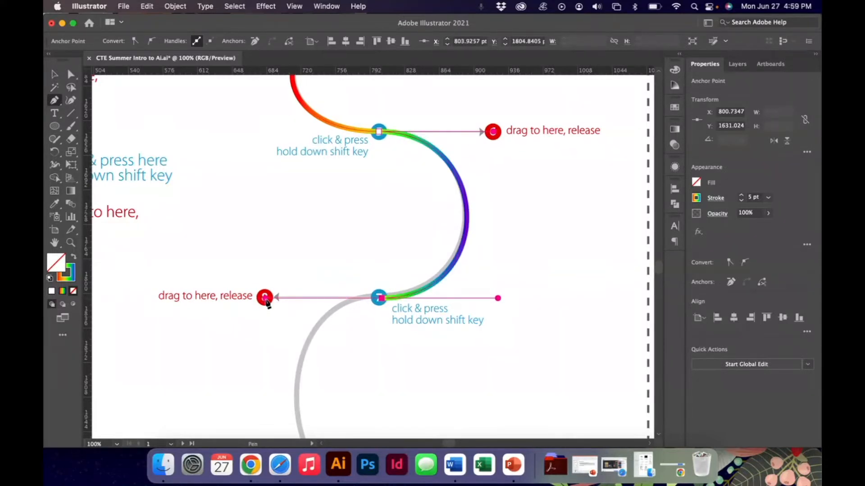
scroll(266, 303, "down", 4)
left_click_drag(378, 337, 485, 347)
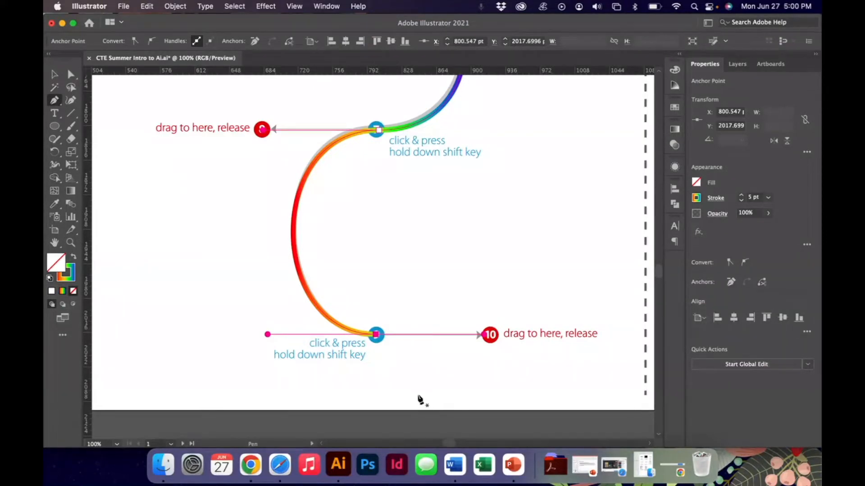
Check the whole traced winding curve and go to the Curved Lines with Corners exercise
key("super+minus")
key("super+minus")
scroll(420, 400, "up", 5)
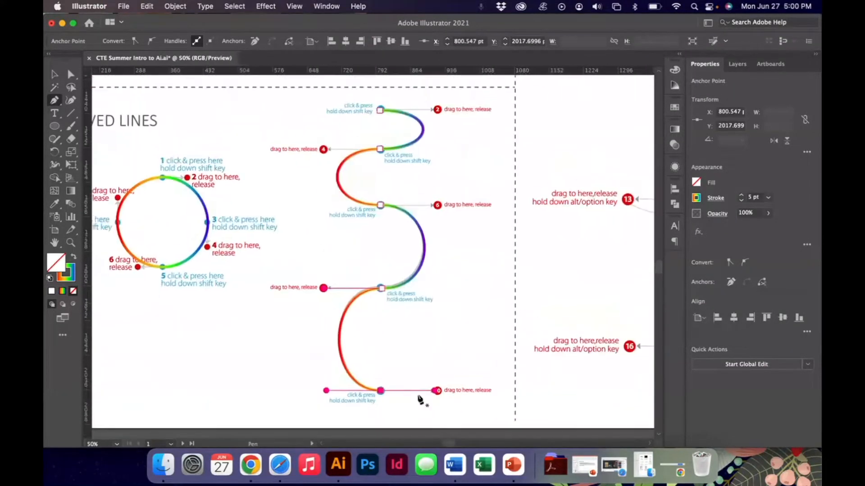
scroll(419, 400, "right", 10)
scroll(419, 400, "up", 5)
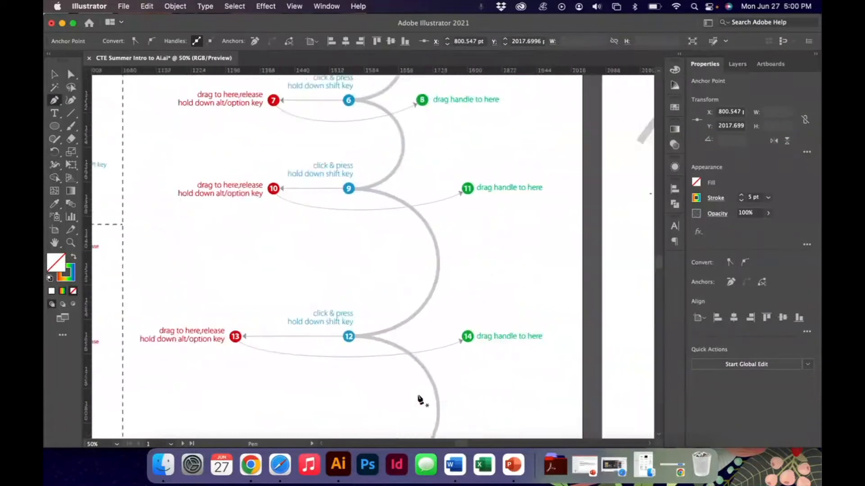
scroll(420, 400, "up", 5)
scroll(420, 400, "left", 3)
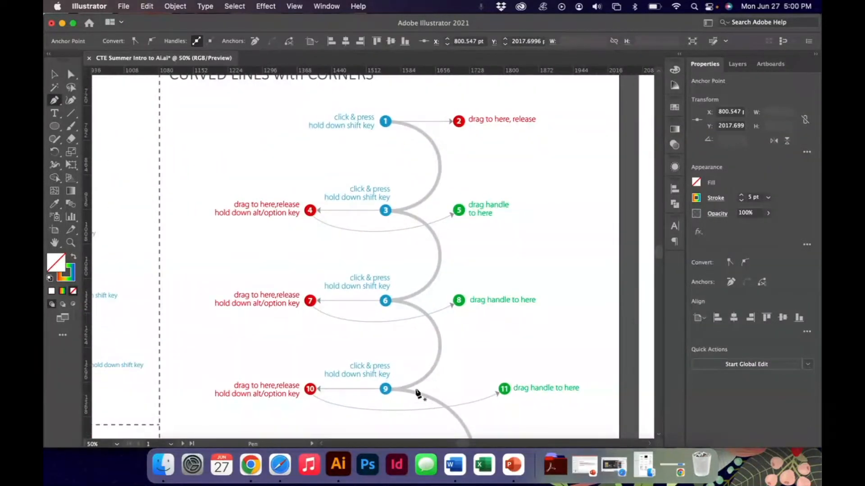
left_click_drag(385, 120, 467, 120)
mouse_move(386, 210)
left_mouse_down()
mouse_move(314, 213)
mouse_move(312, 231)
mouse_move(297, 219)
mouse_move(313, 229)
mouse_move(311, 215)
left_mouse_up()
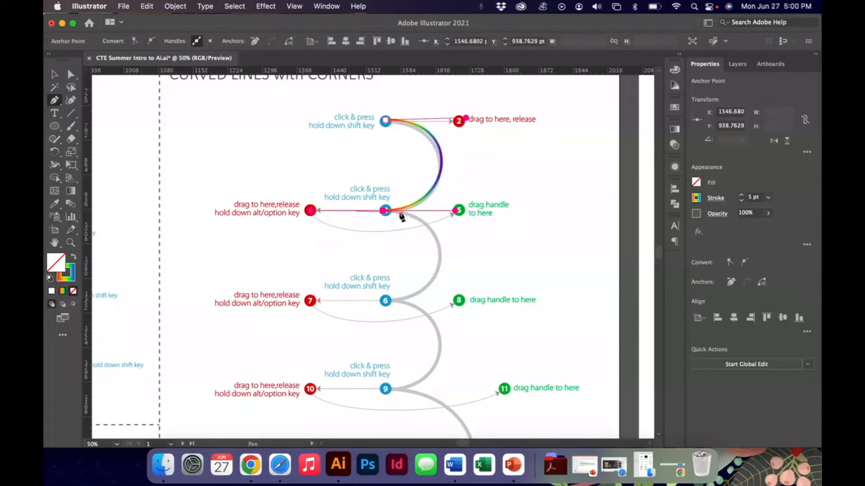
left_click_drag(385, 302, 461, 301)
key("super+z")
key("super+z")
key("super+z")
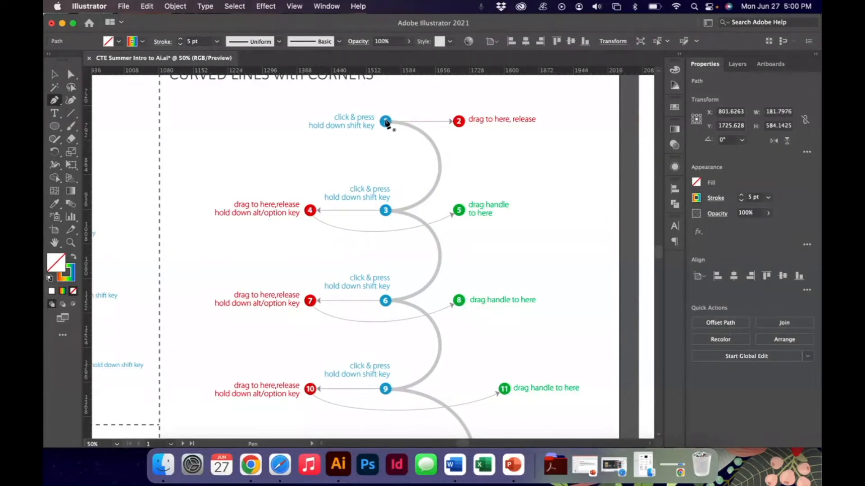
Trace the cornered curve through dots 1, 3 and 6 with handles to 2, 4 and 7, swinging the outgoing corner handles to 5 and 8
left_click_drag(385, 122, 459, 122)
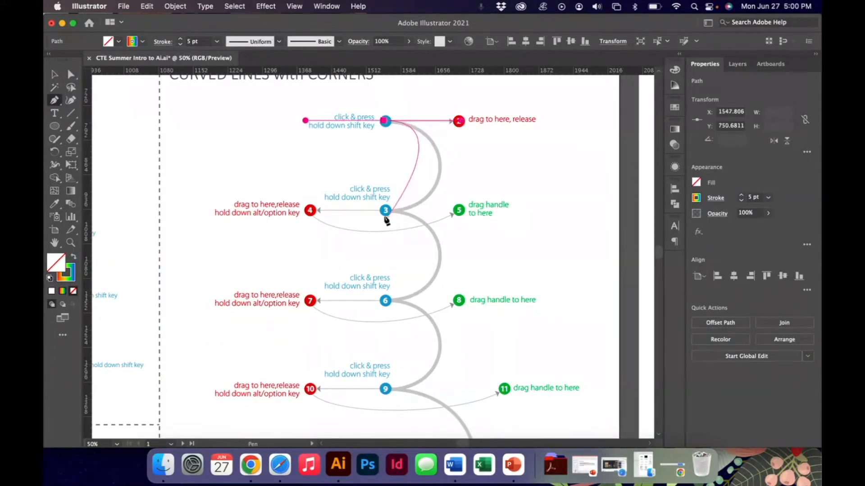
left_click_drag(385, 210, 312, 214)
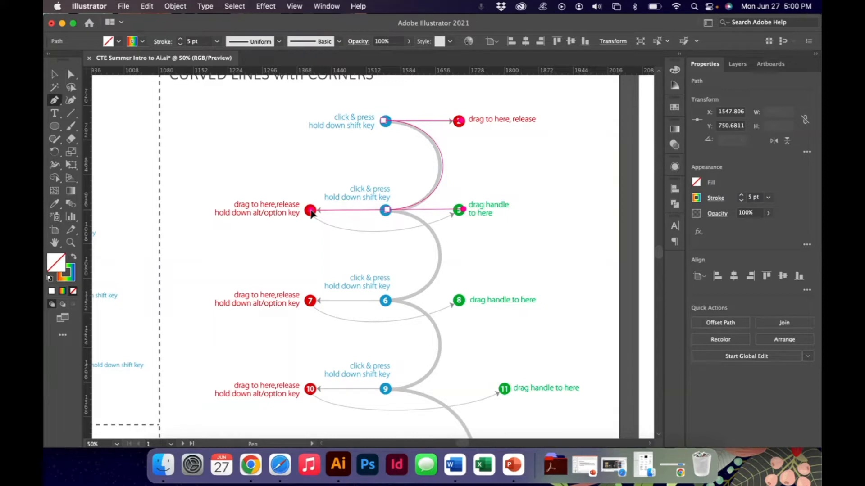
mouse_move(311, 214)
left_mouse_down()
mouse_move(328, 237)
mouse_move(411, 250)
mouse_move(452, 239)
mouse_move(462, 213)
left_mouse_up()
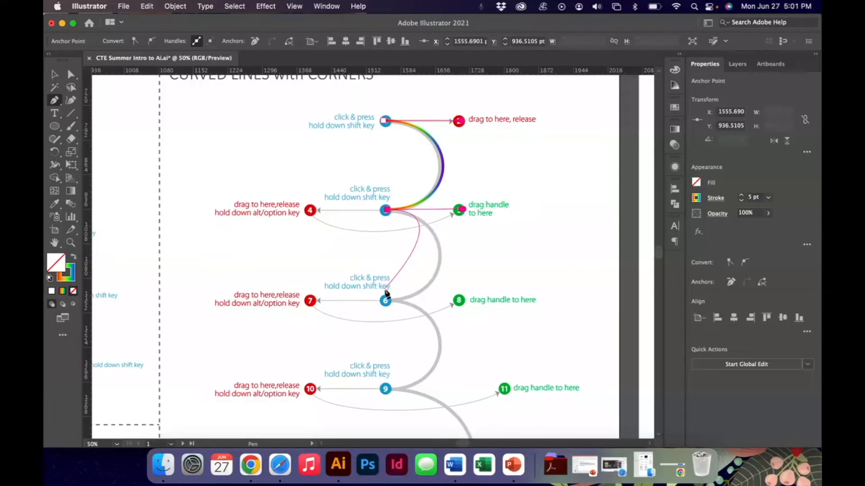
left_click_drag(386, 302, 310, 305)
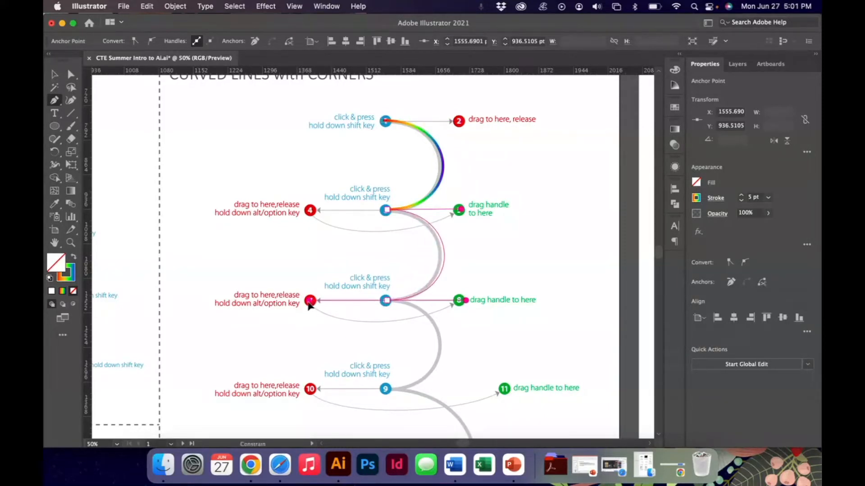
mouse_move(314, 312)
left_mouse_down()
mouse_move(361, 356)
mouse_move(400, 358)
mouse_move(472, 333)
mouse_move(374, 379)
mouse_move(315, 301)
mouse_move(338, 347)
mouse_move(443, 323)
mouse_move(465, 303)
left_mouse_up()
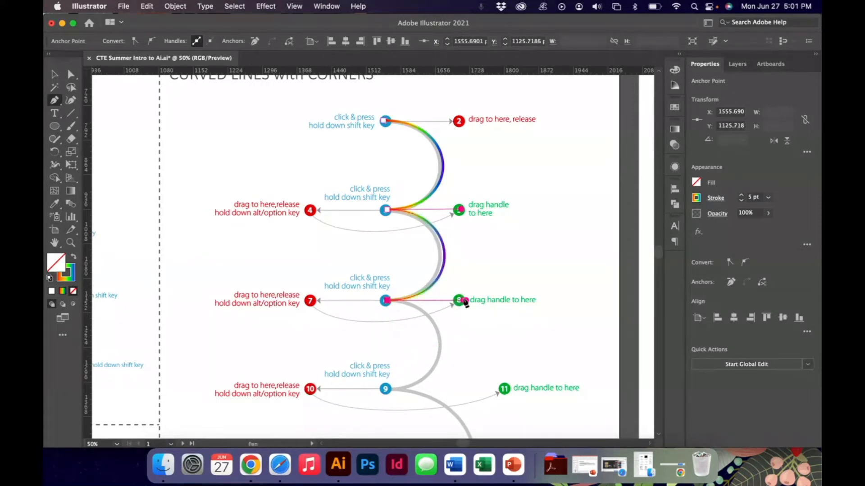
Add the corner anchor at dot 9 of the cornered curve and extend its outgoing handle to 11
scroll(464, 301, "down", 5)
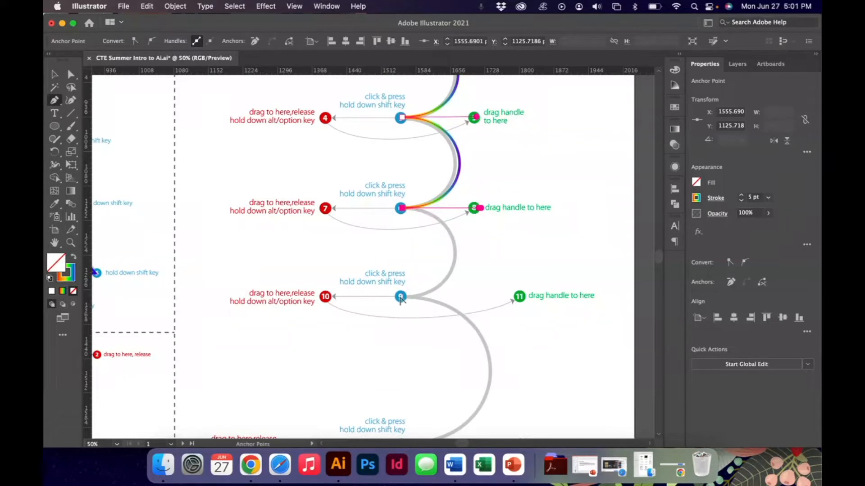
left_click_drag(401, 297, 522, 335)
left_click_drag(522, 305, 522, 303)
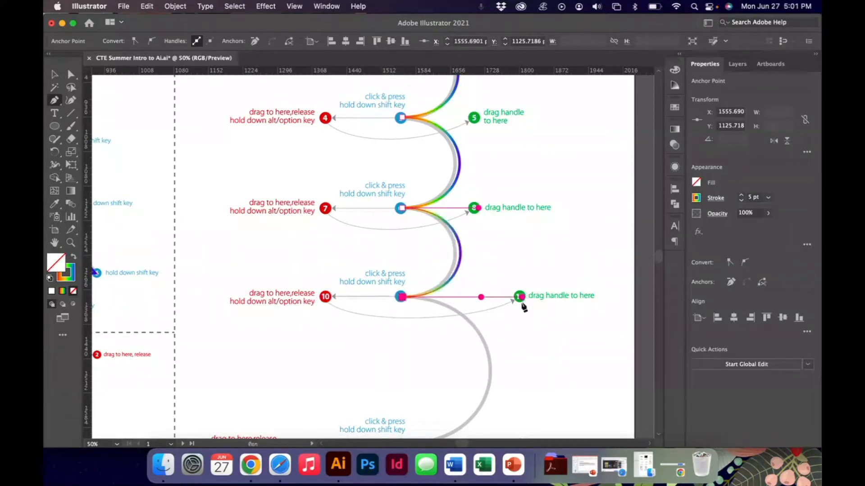
scroll(523, 305, "down", 5)
scroll(523, 305, "down", 7)
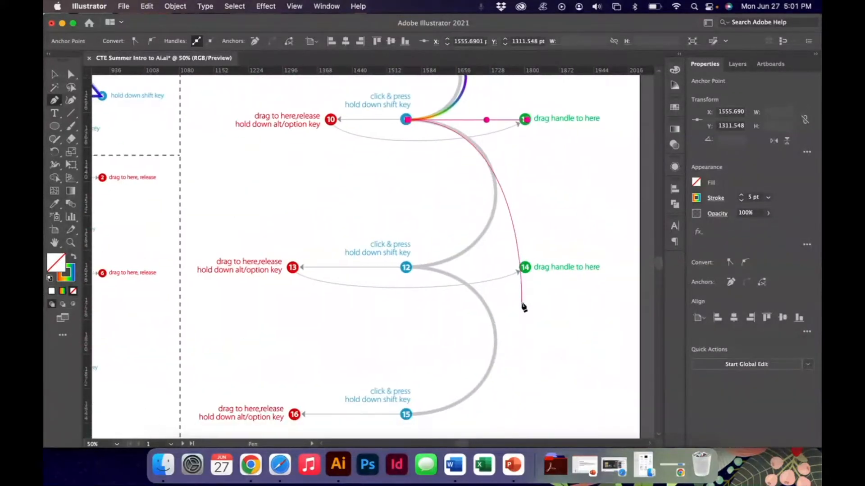
Finish the cornered curve through dots 12 and 15 with handles to 13 and 16, swinging dot 12's outgoing handle to 14
left_click_drag(398, 219, 283, 220)
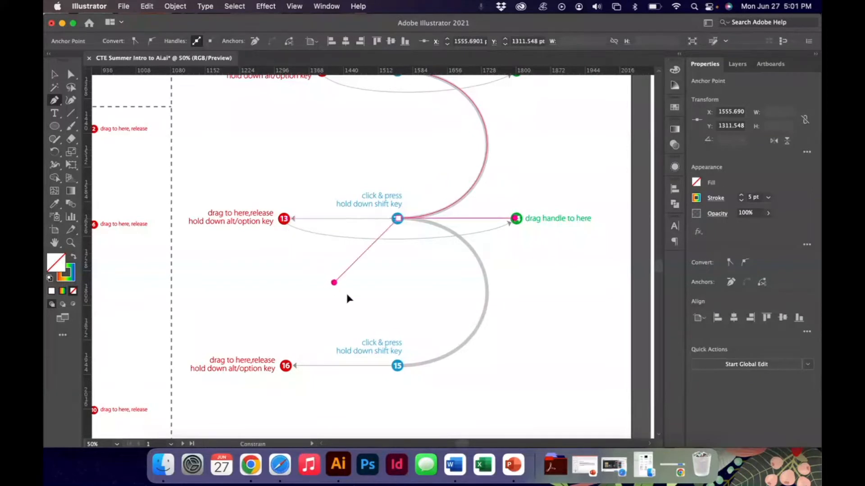
left_click_drag(518, 236, 518, 223)
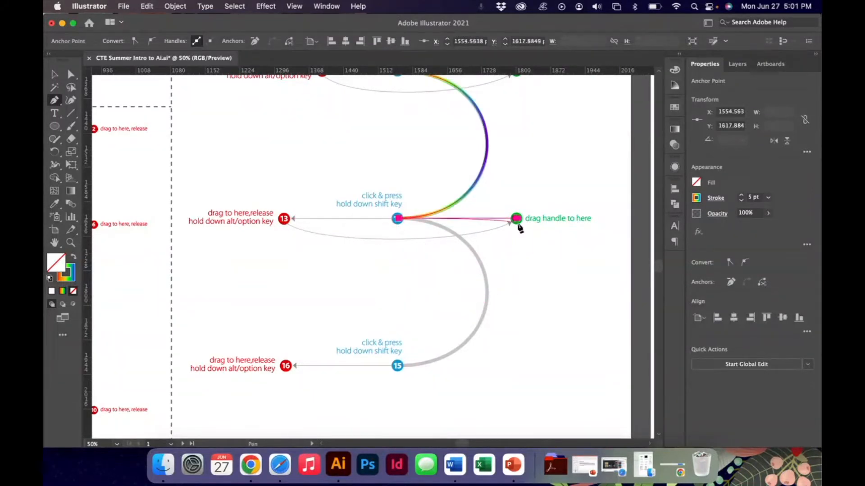
left_click_drag(398, 366, 286, 368)
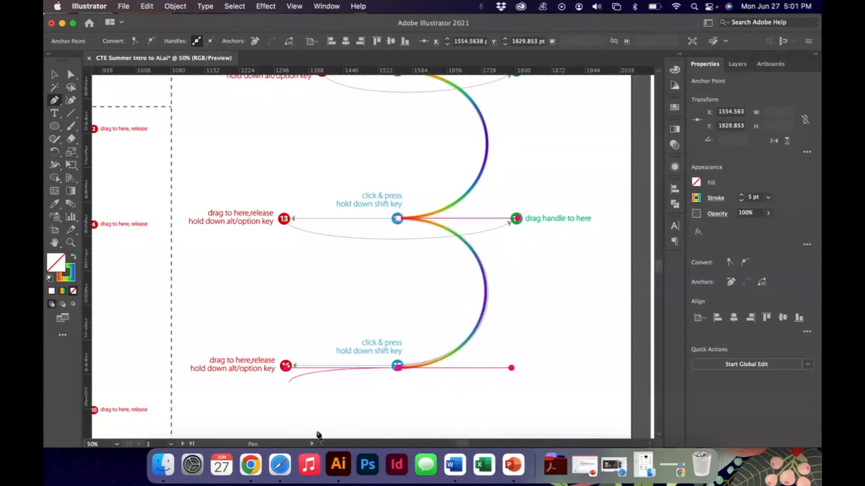
key("Escape")
Look over the traced Pen Tool exercises, and examine the Curvature Pen Tool artboard's instructions and line exercises
key("super+minus")
key("super+minus")
scroll(325, 392, "up", 3)
scroll(325, 392, "left", 2)
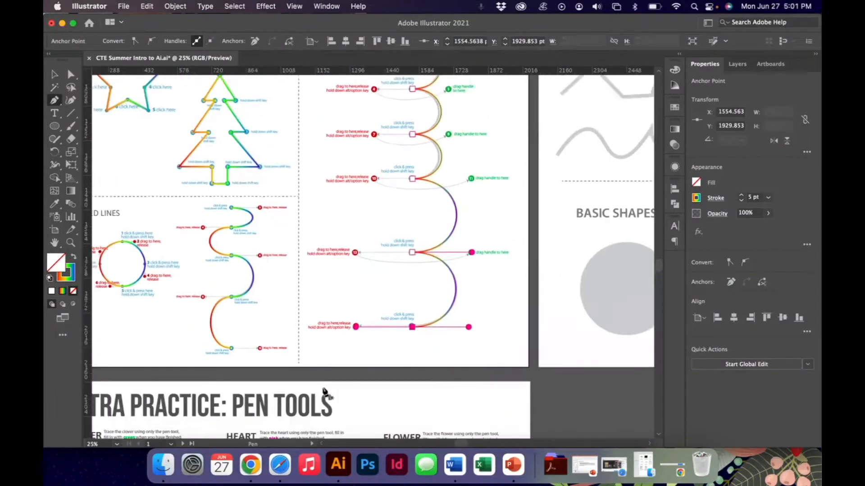
scroll(326, 392, "up", 3)
scroll(325, 392, "left", 3)
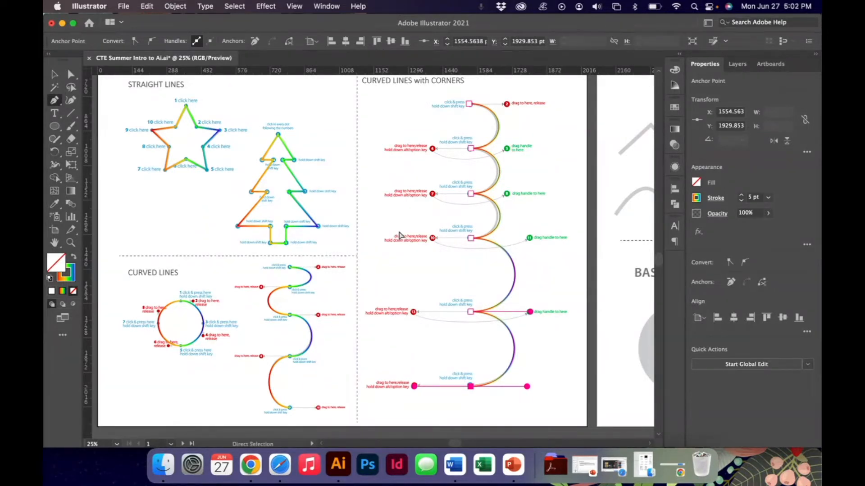
scroll(400, 235, "down", 2)
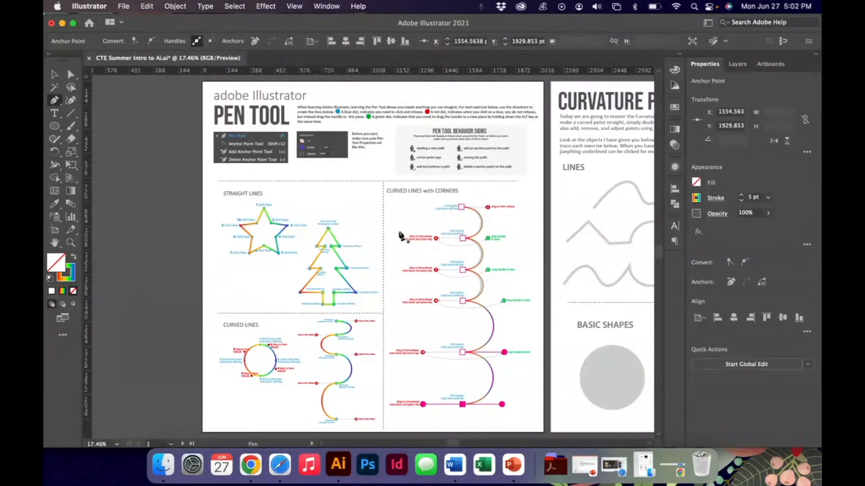
scroll(400, 235, "right", 10)
scroll(401, 235, "right", 5)
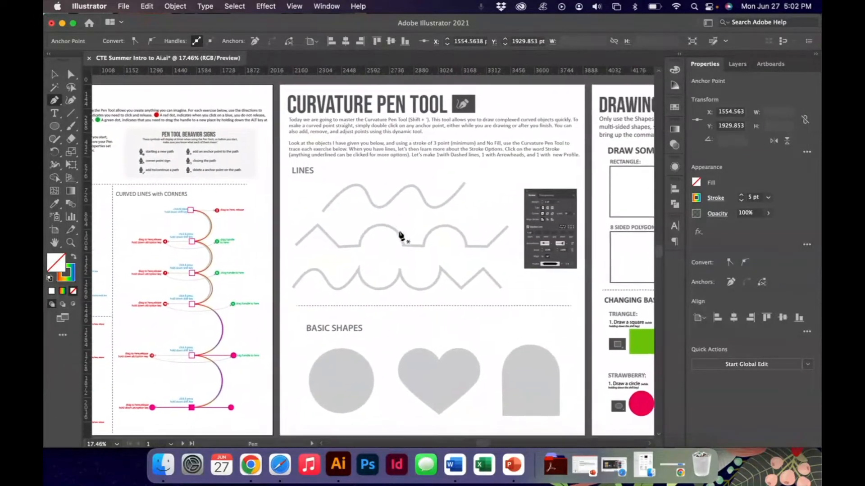
key("super+equal")
scroll(401, 236, "up", 4)
scroll(401, 236, "right", 4)
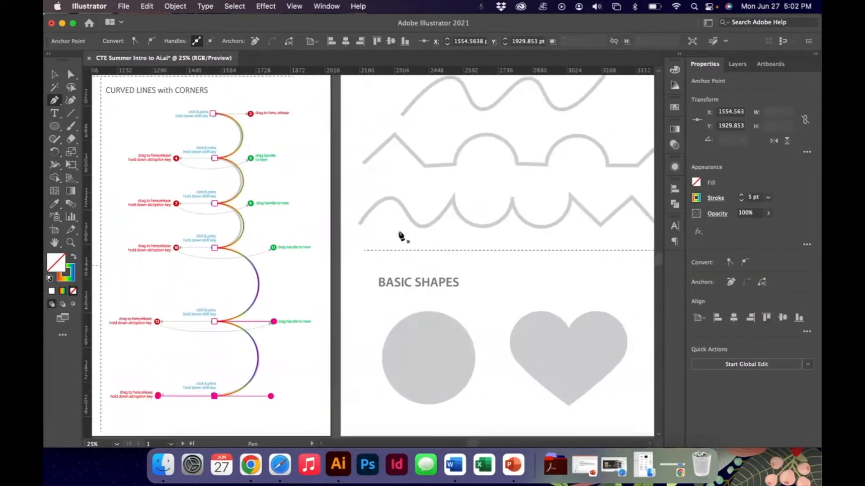
scroll(401, 235, "up", 5)
scroll(401, 235, "right", 6)
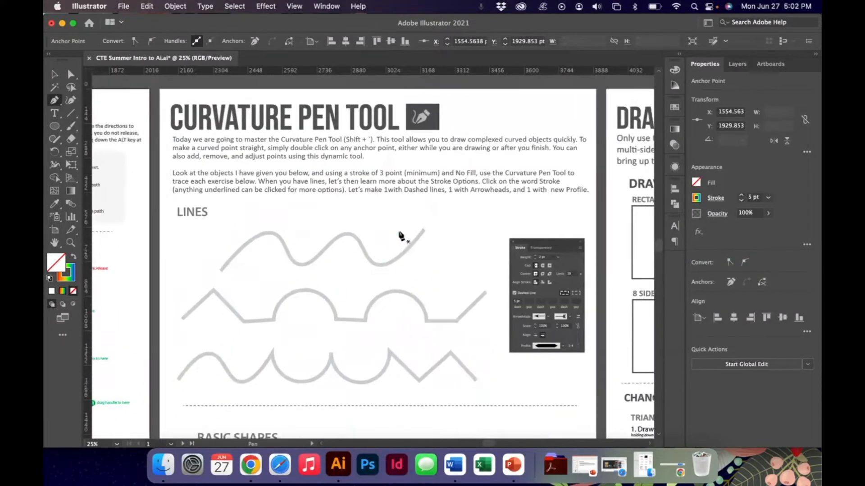
left_click(72, 101)
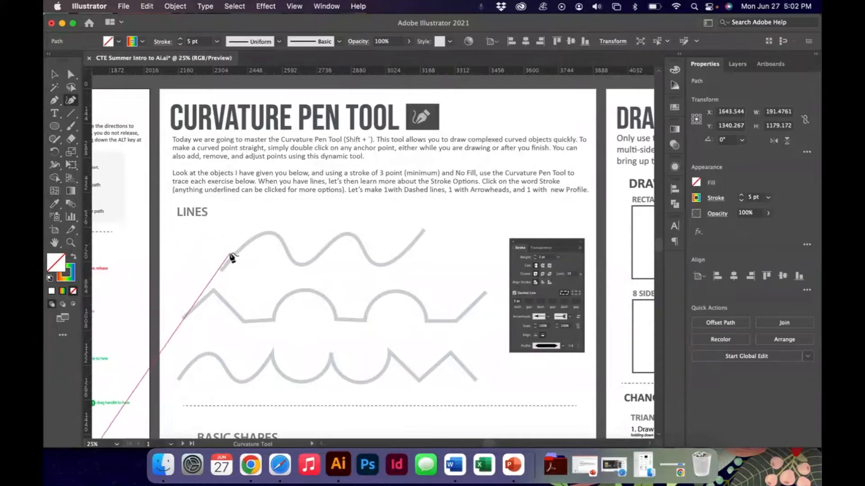
key("Escape")
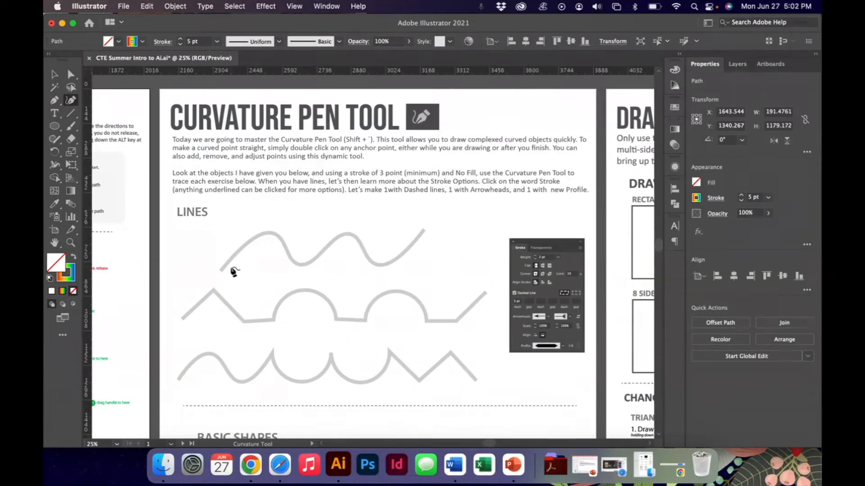
key("super+equal")
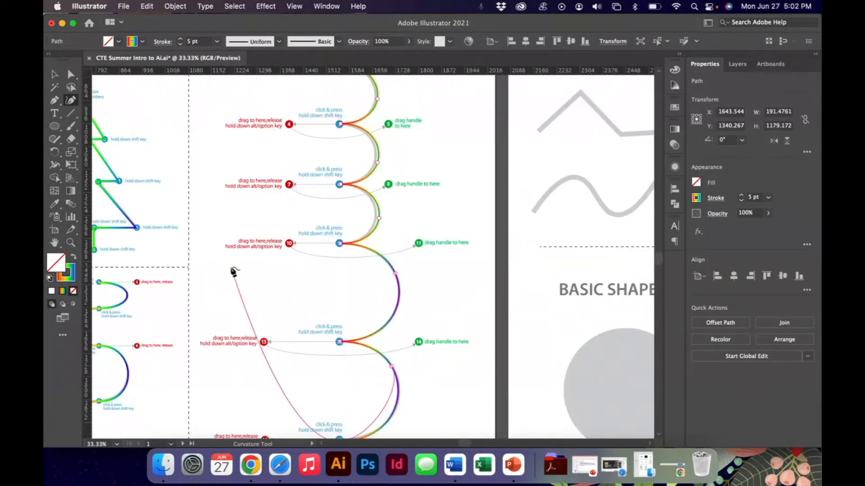
scroll(232, 272, "right", 6)
scroll(233, 272, "right", 4)
scroll(233, 272, "up", 3)
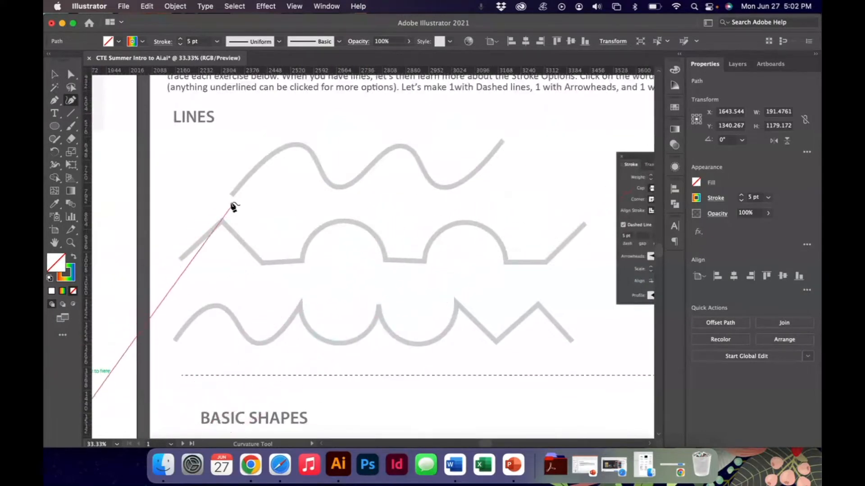
left_click(233, 192)
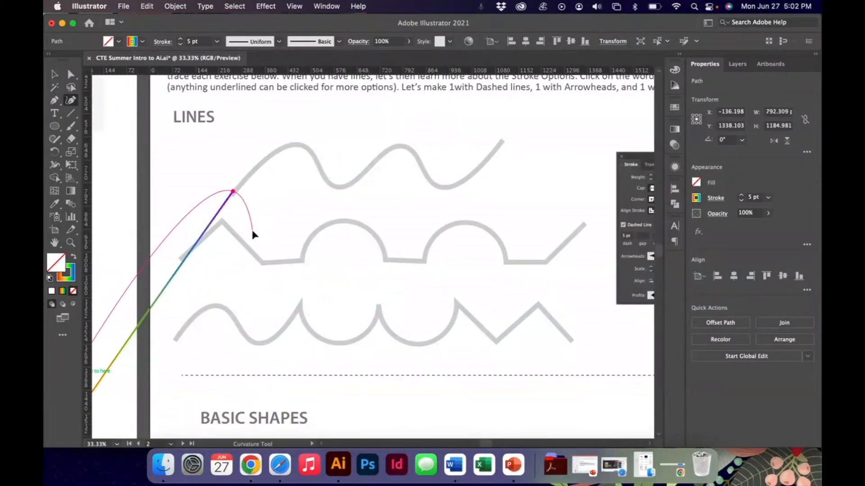
key("super+minus")
key("super+minus")
key("super+minus")
key("super+z")
key("Escape")
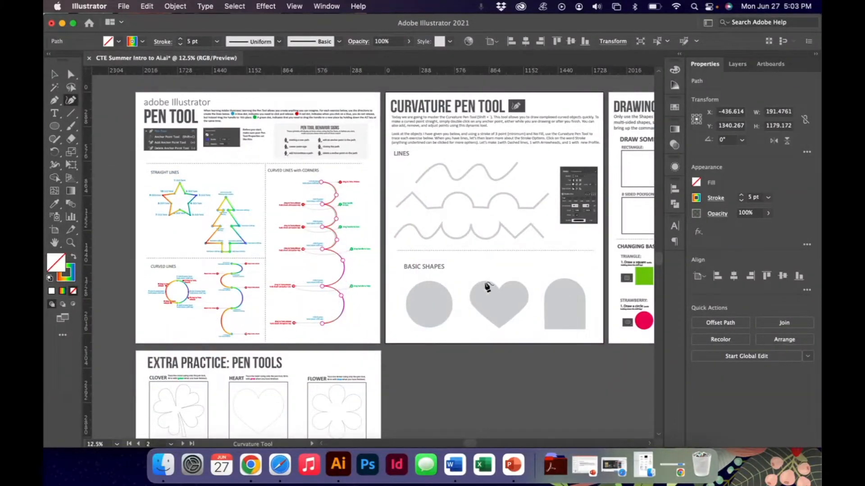
Deselect the traced cornered curve and go to the Lines exercises on the Curvature Pen Tool artboard
key("v")
key("super+equal")
key("super+equal")
key("super+equal")
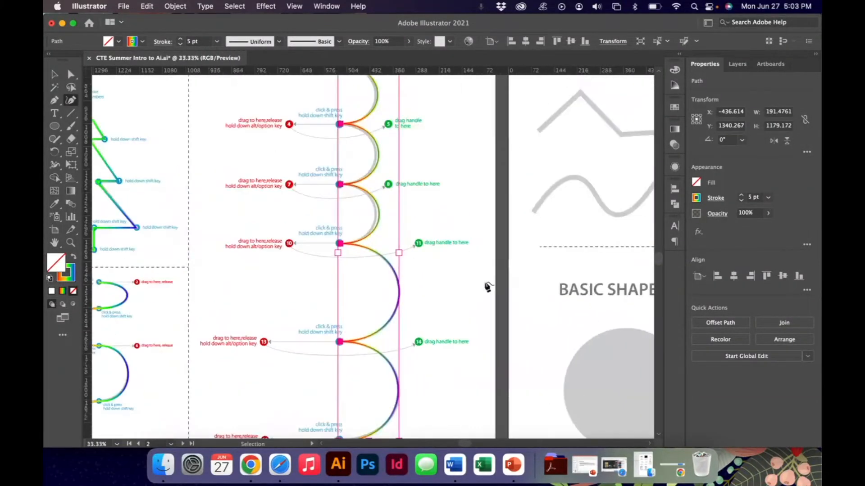
left_click(454, 291)
scroll(454, 291, "right", 5)
scroll(454, 291, "up", 1)
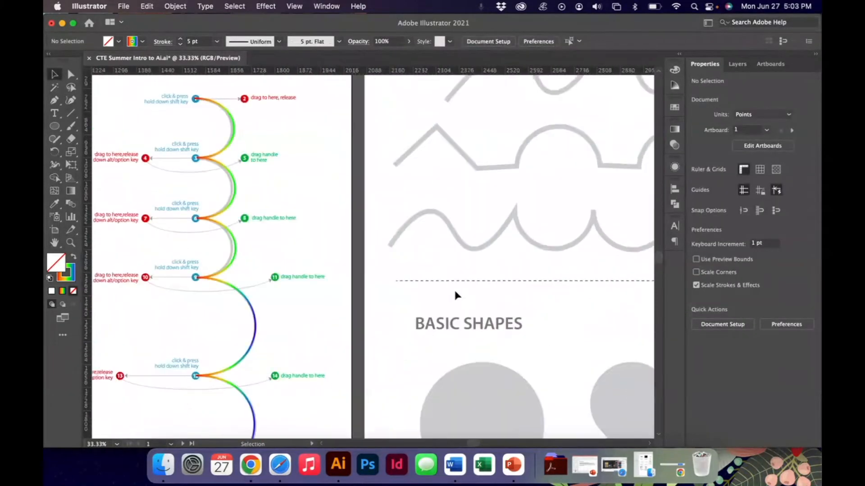
scroll(454, 293, "right", 5)
scroll(455, 293, "up", 4)
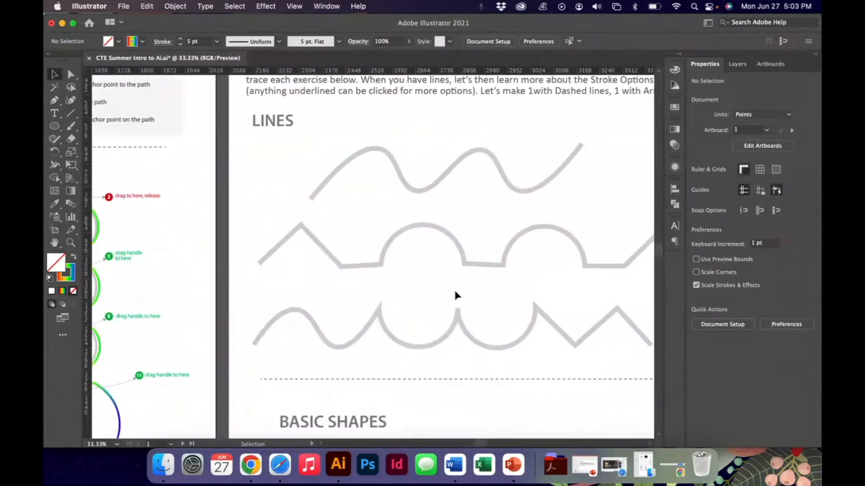
Begin tracing the first wavy line with the Curvature tool, placing smooth points at its lower start, first crest and first trough
left_click(70, 100)
left_click(310, 197)
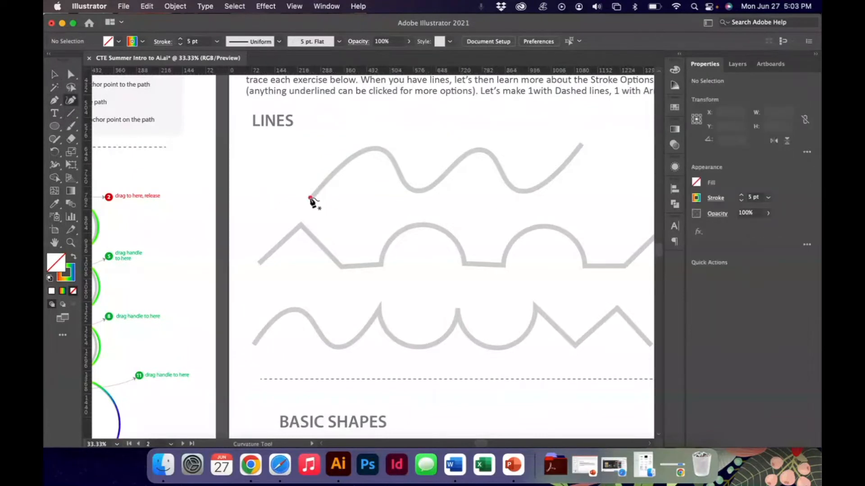
left_click(376, 147)
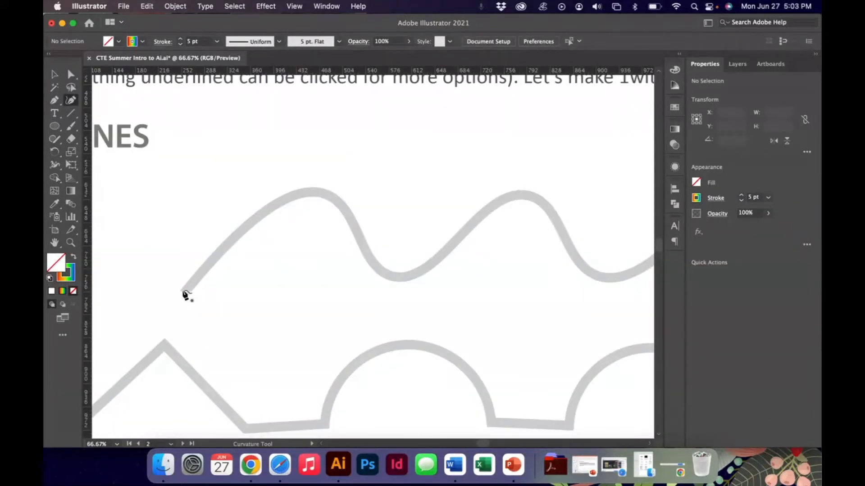
left_click(186, 291)
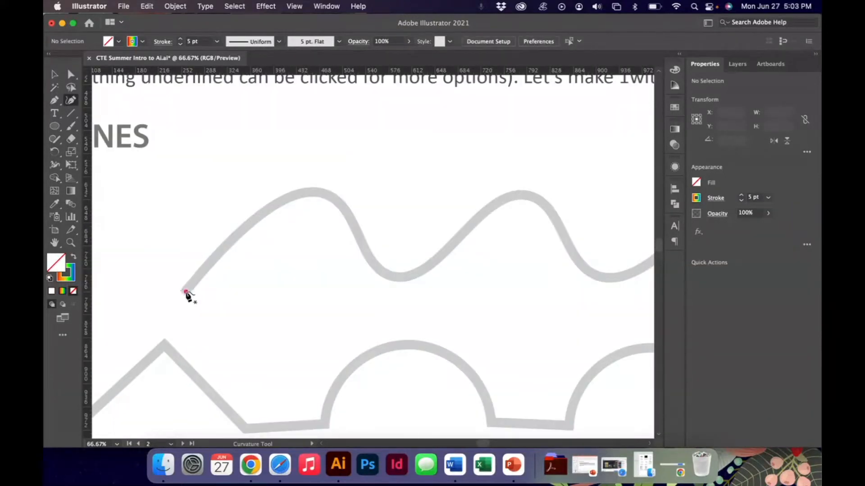
left_click(314, 192)
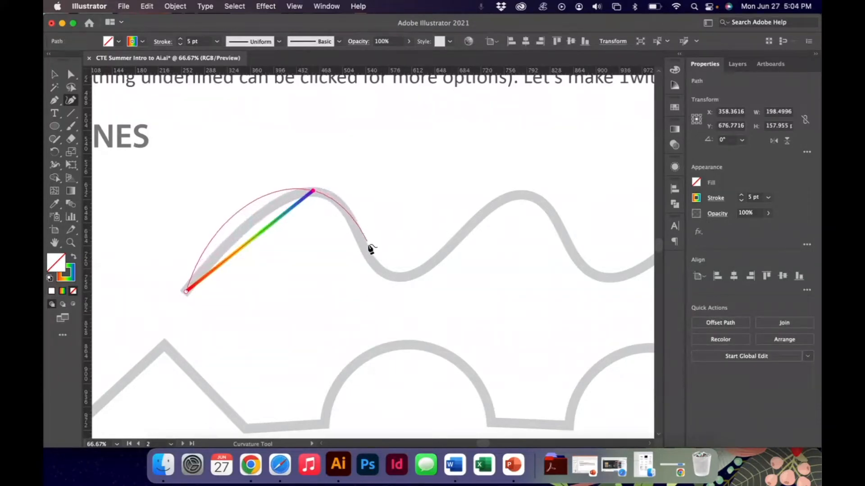
left_click(399, 279)
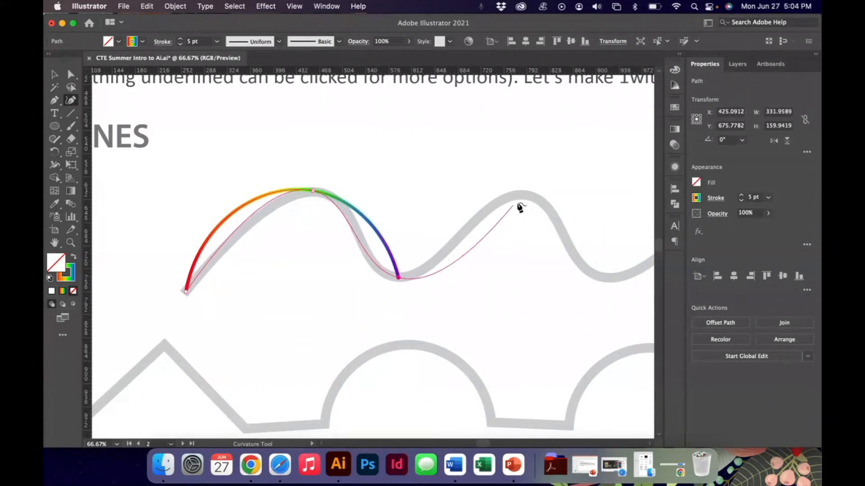
Complete the first wavy line with points at its second crest, second trough and upper end, and end the path
left_click(521, 199)
scroll(524, 201, "right", 5)
scroll(524, 200, "down", 2)
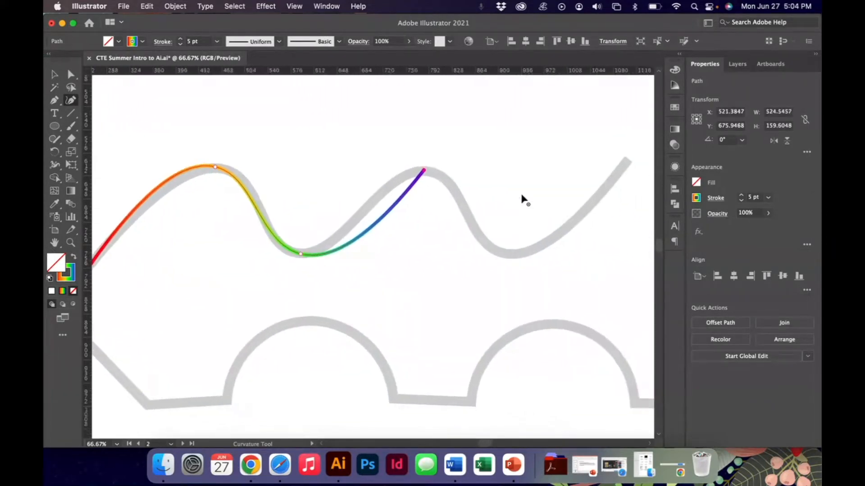
left_click(510, 255)
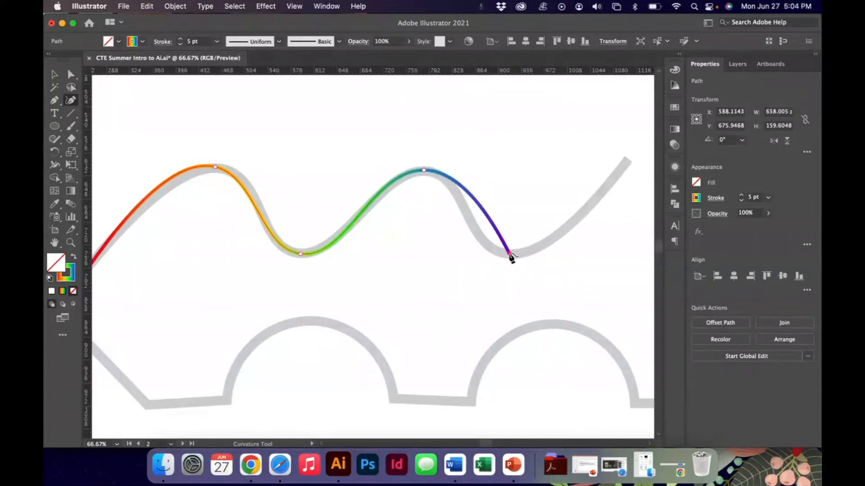
left_click(625, 162)
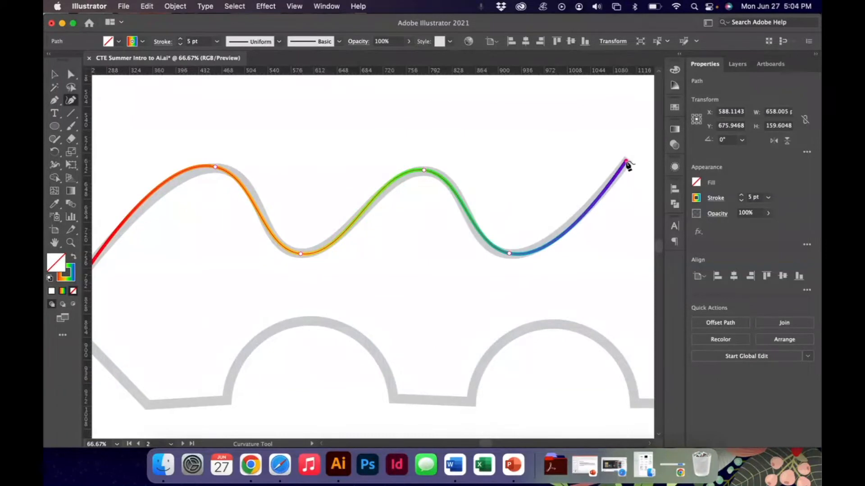
key("super+minus")
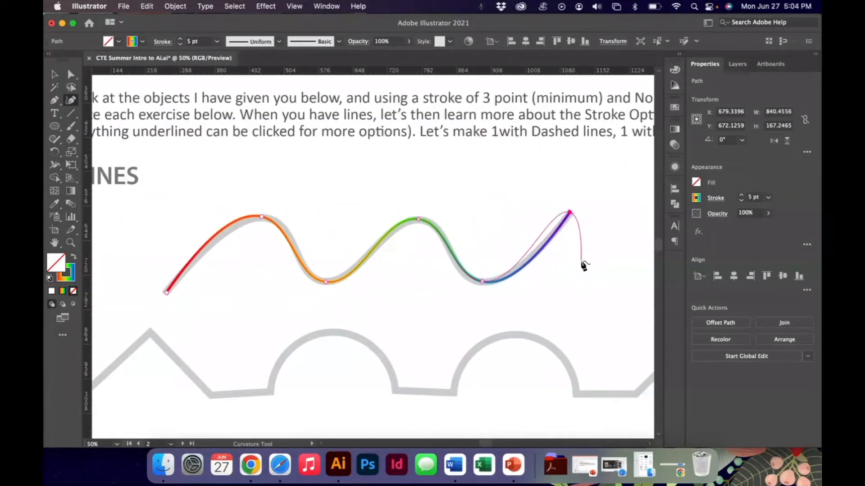
key("Escape")
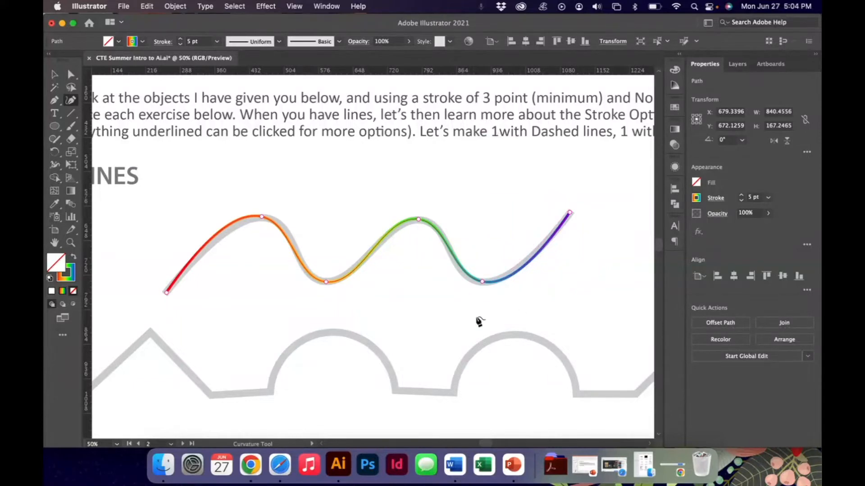
Trace the second line's opening straight segments with the Curvature tool, placing corner points at the start, peak and low bend, ending at the first arch's base
scroll(428, 329, "down", 5)
scroll(428, 330, "left", 4)
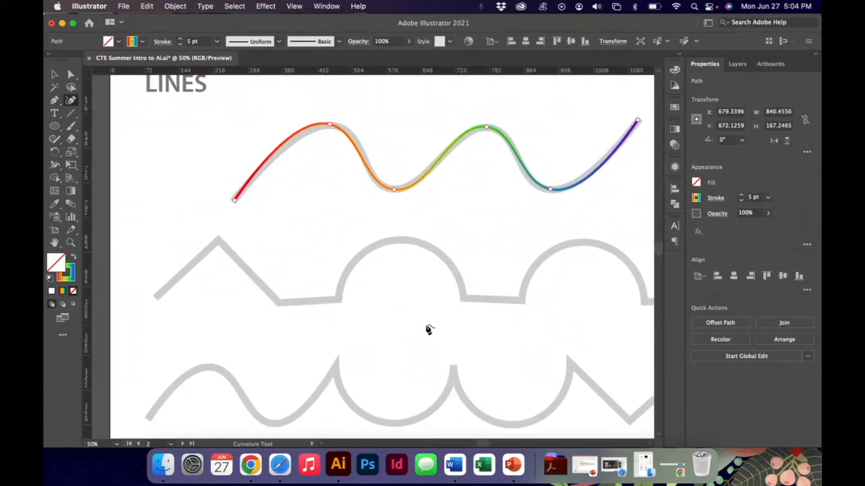
left_click(155, 297)
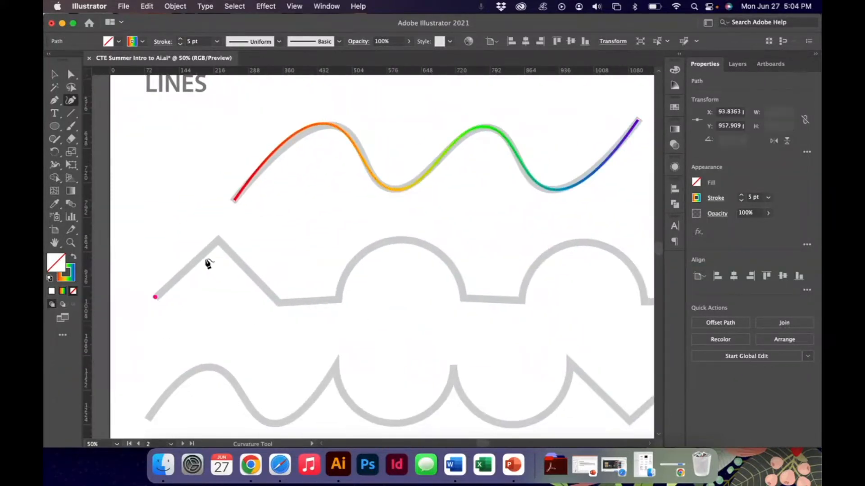
left_click(218, 238)
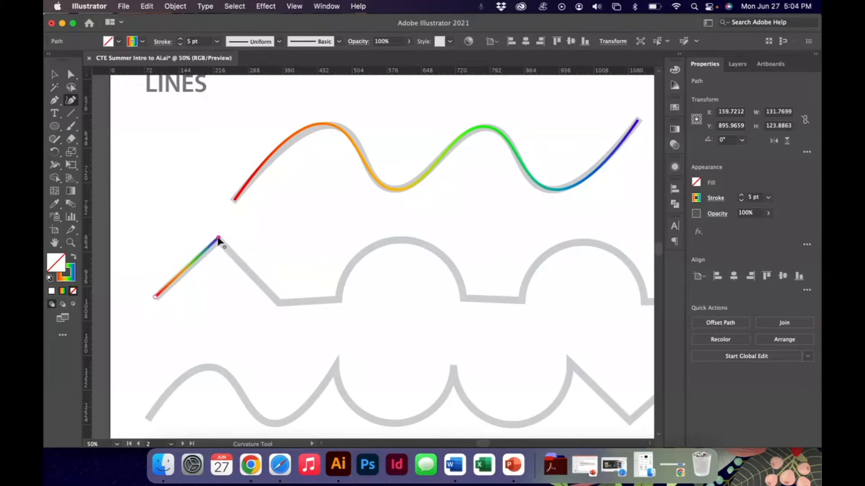
key("super+1")
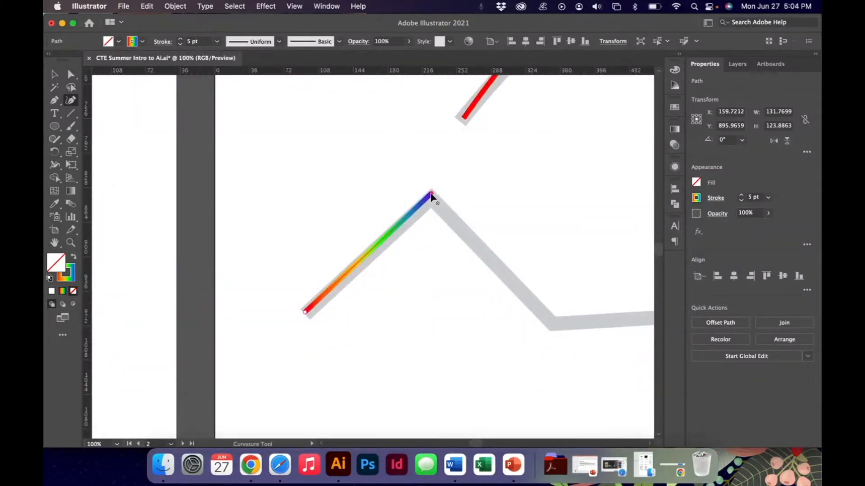
scroll(463, 232, "right", 10)
scroll(463, 232, "down", 3)
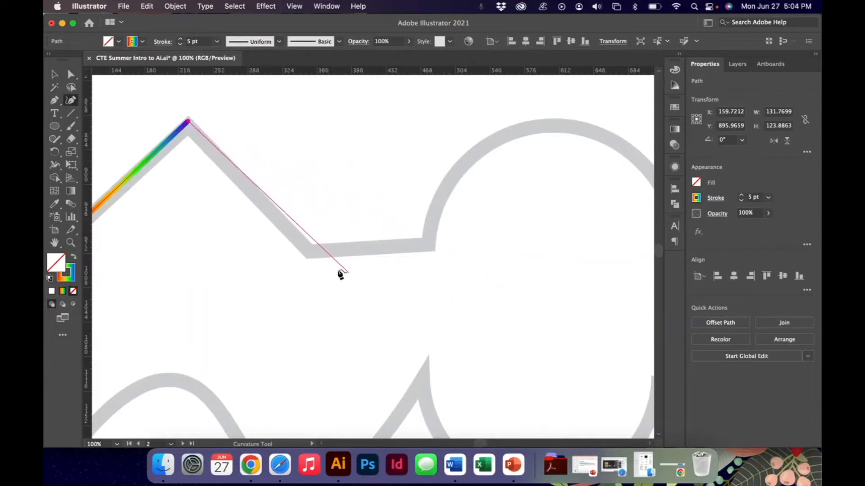
left_click(308, 251)
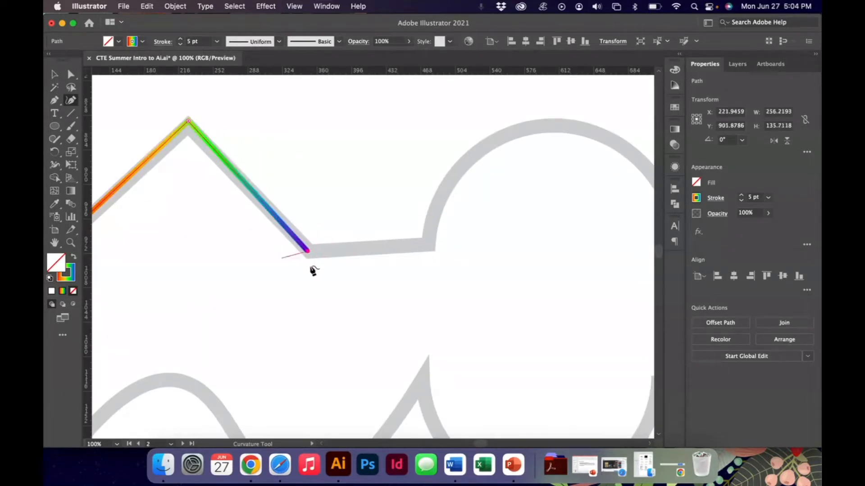
left_click(427, 245)
scroll(429, 247, "right", 5)
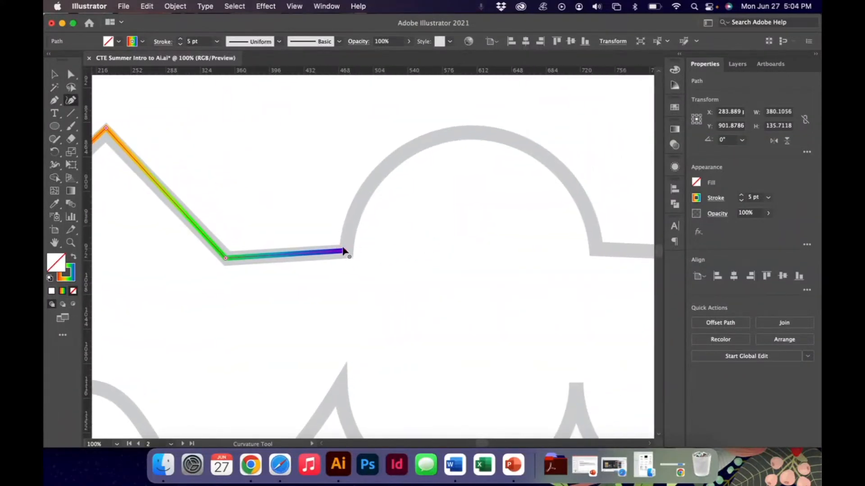
Continue tracing the second line with Curvature points at the first arch's crest, its far base, and the start of the second arch
left_click(464, 134)
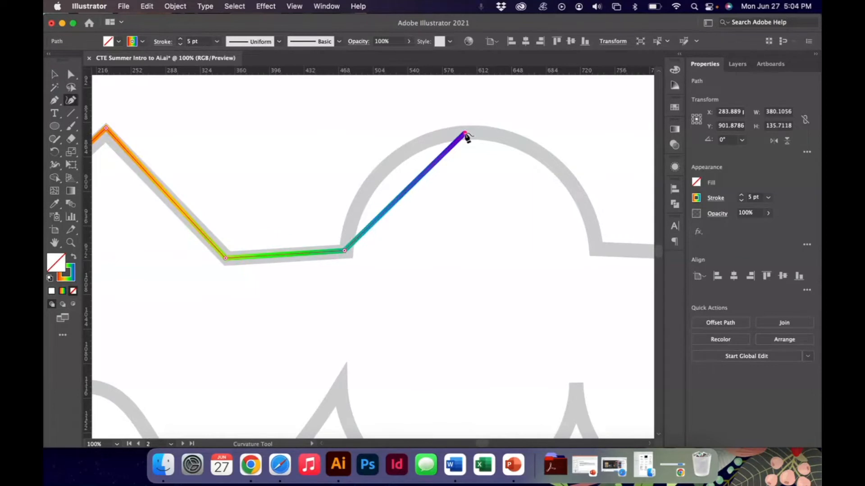
scroll(467, 137, "right", 5)
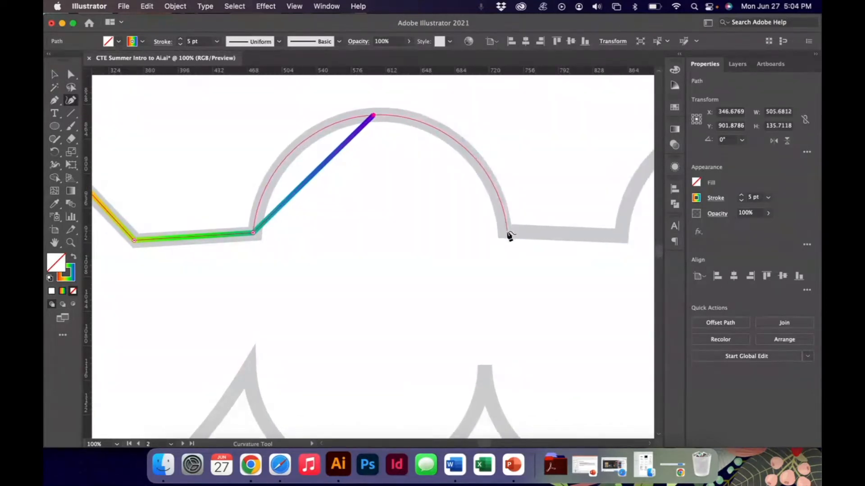
left_click(509, 236)
scroll(508, 236, "right", 5)
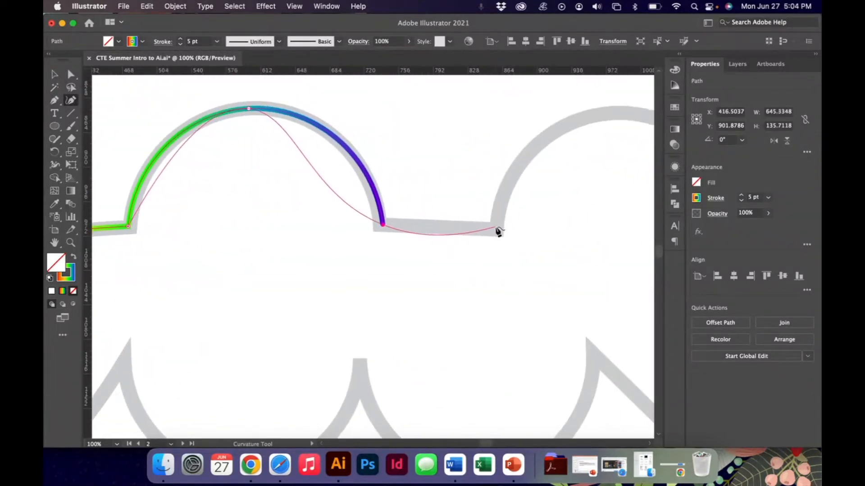
left_click(496, 229)
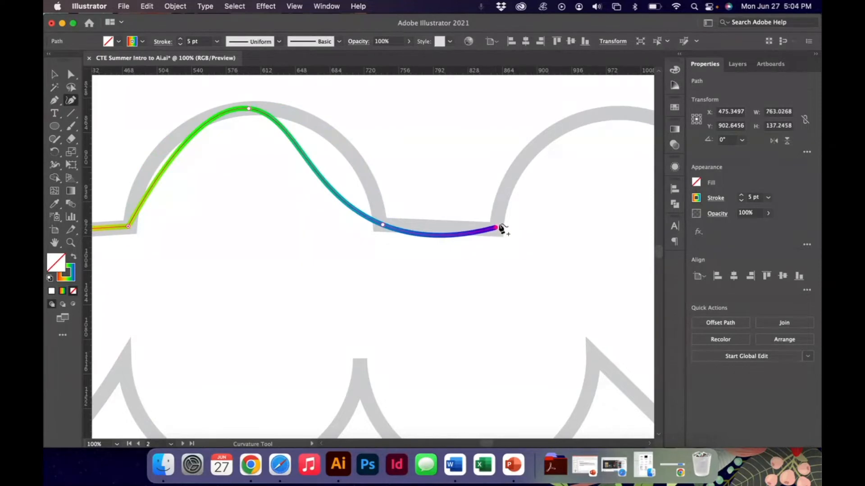
scroll(501, 225, "right", 5)
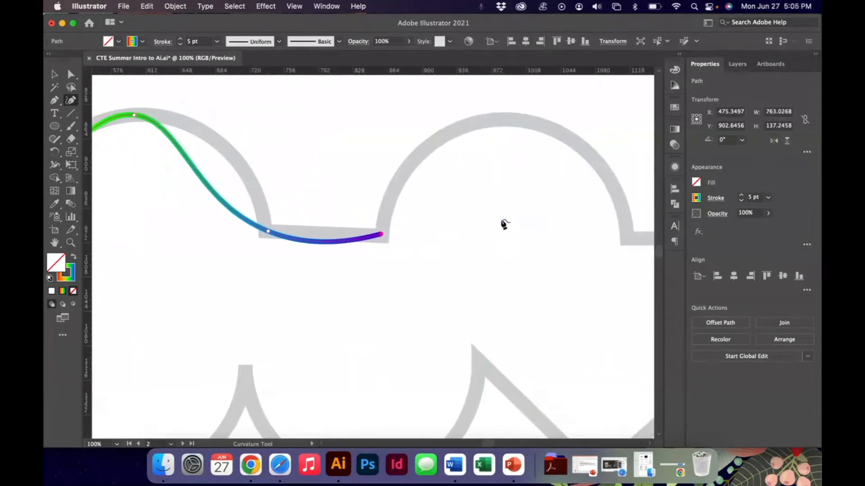
Complete the second line with points at the second arch's crest and far base, the end of the flat segment, and the diagonal's upper end
left_click(517, 118)
left_click(630, 243)
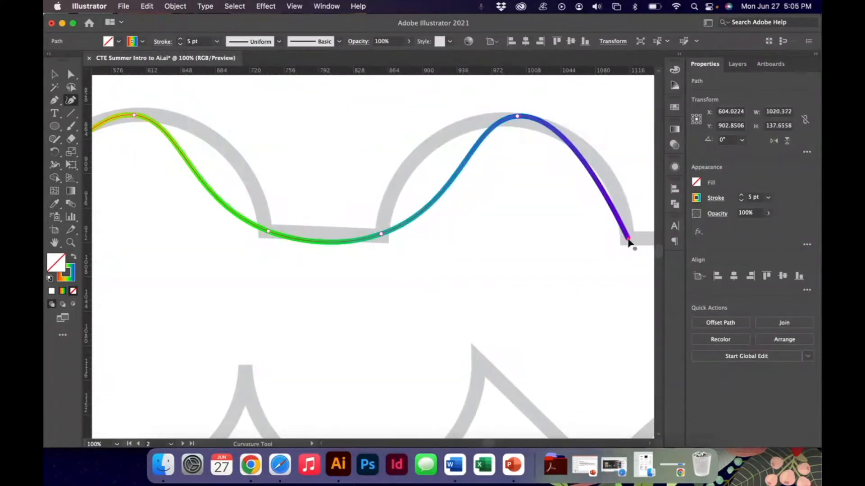
scroll(630, 243, "right", 5)
left_click(599, 239)
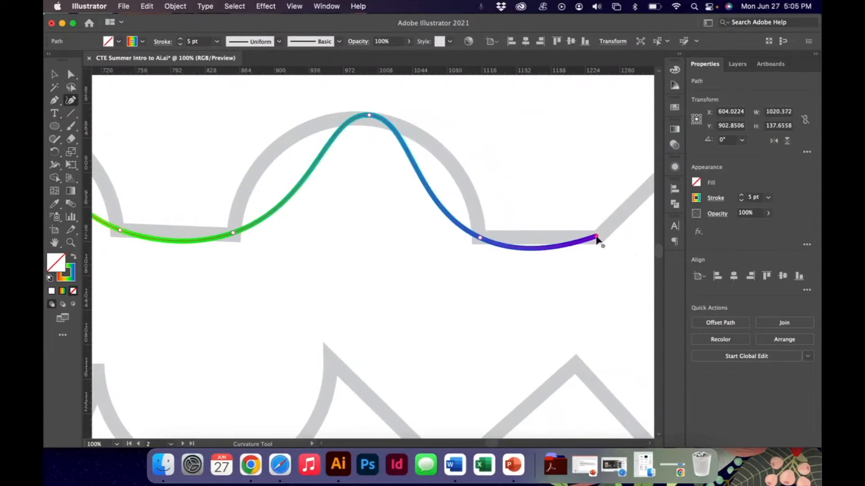
scroll(453, 272, "right", 5)
scroll(455, 273, "right", 3)
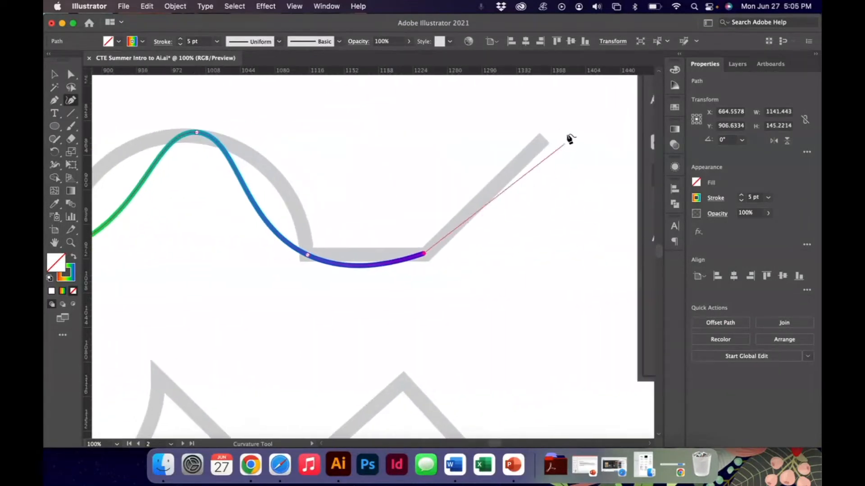
left_click(540, 142)
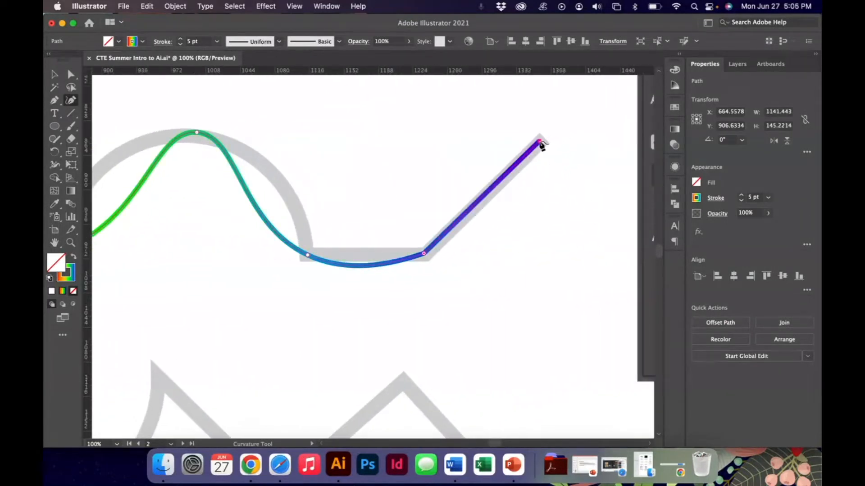
Convert the smooth points at the bases of both arches to corner points so the path follows the second line, and end the path
double_click(308, 255)
scroll(309, 257, "left", 8)
double_click(215, 251)
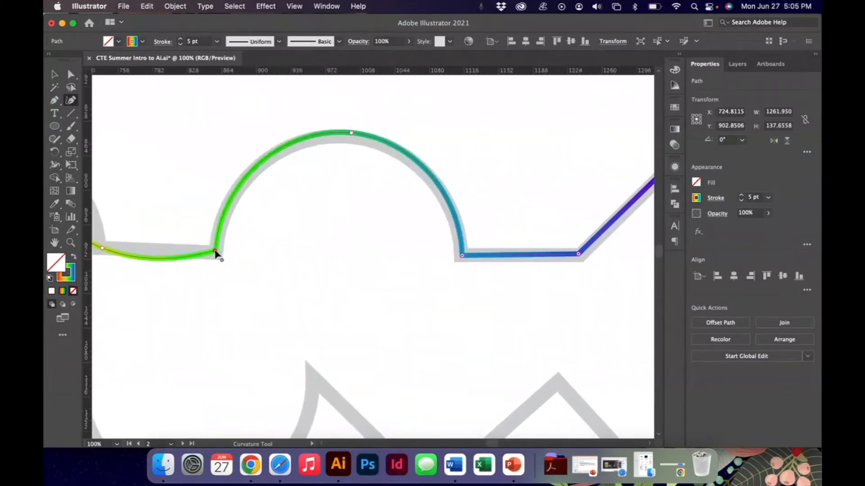
scroll(215, 253, "left", 6)
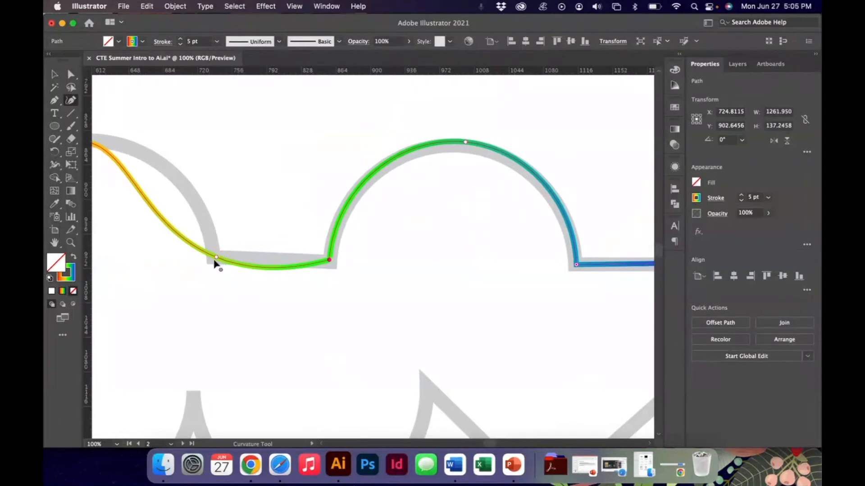
double_click(217, 258)
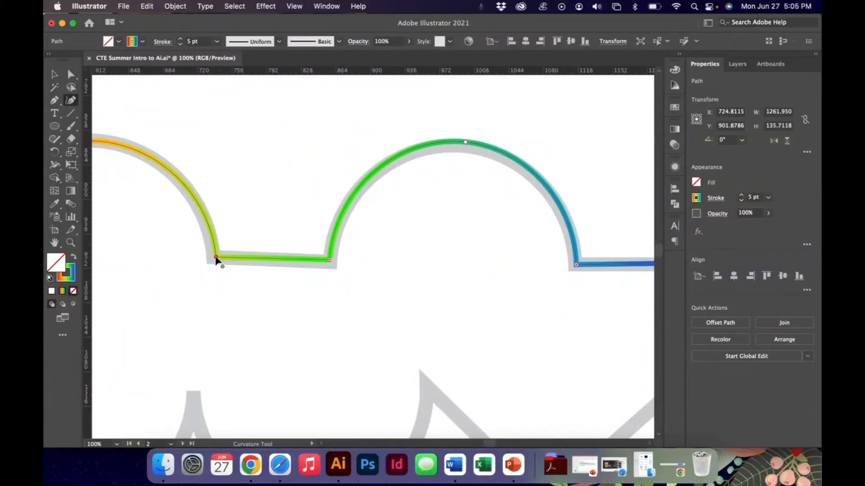
key("super+minus")
key("super+minus")
key("super+minus")
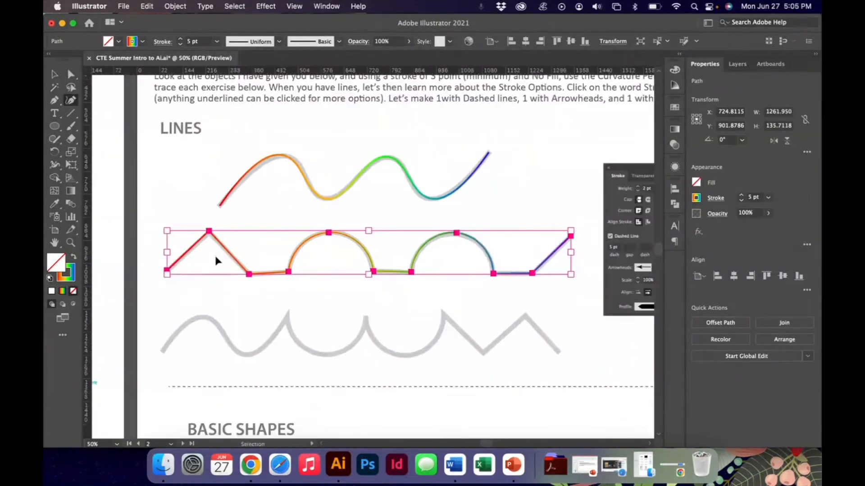
key("Escape")
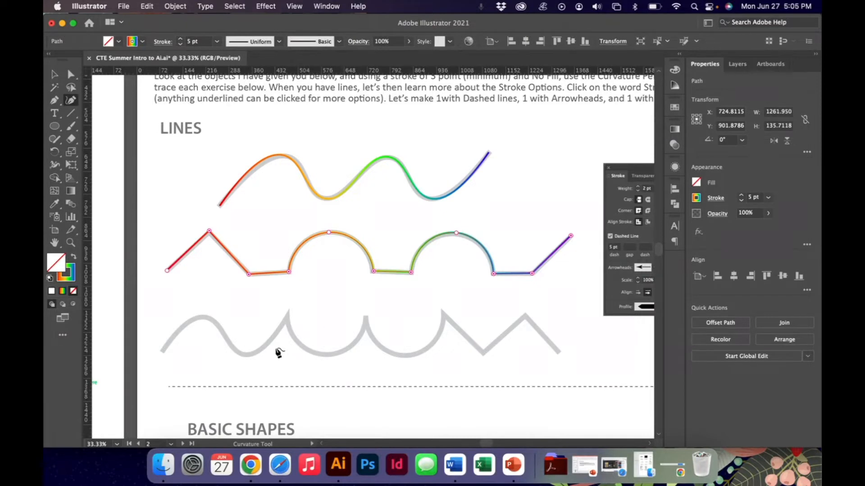
Begin tracing the third line with smooth points along the wave and first scallop, and corner points at the first two peaks
left_click(162, 351)
left_click(206, 317)
left_click(245, 354)
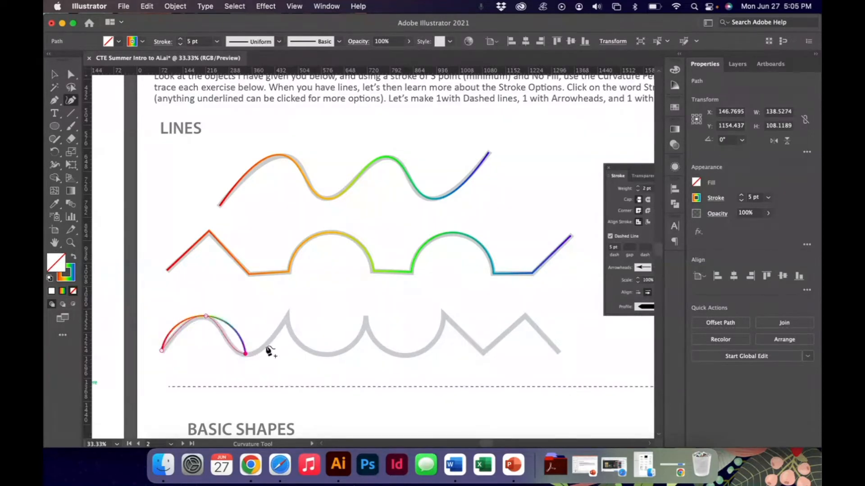
left_click(288, 312)
left_click(322, 355)
left_click(365, 317)
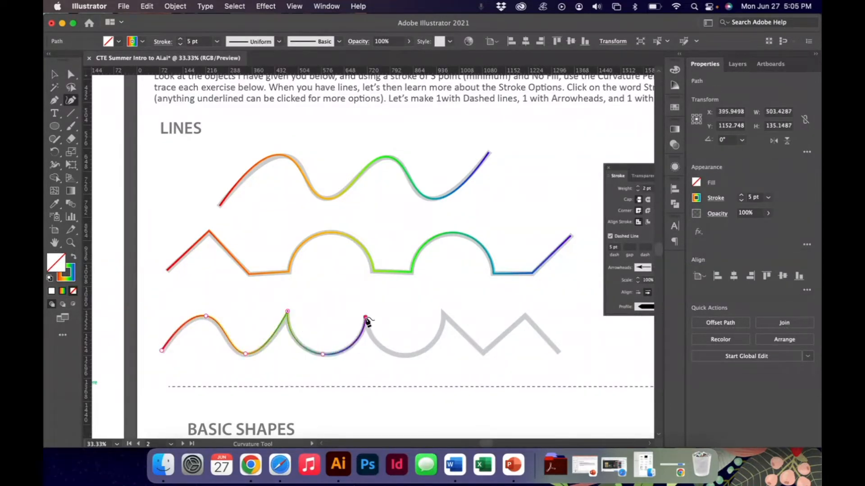
Complete the third line with a smooth point in the second scallop and corner points along the zigzag, and end the path
left_click(408, 355)
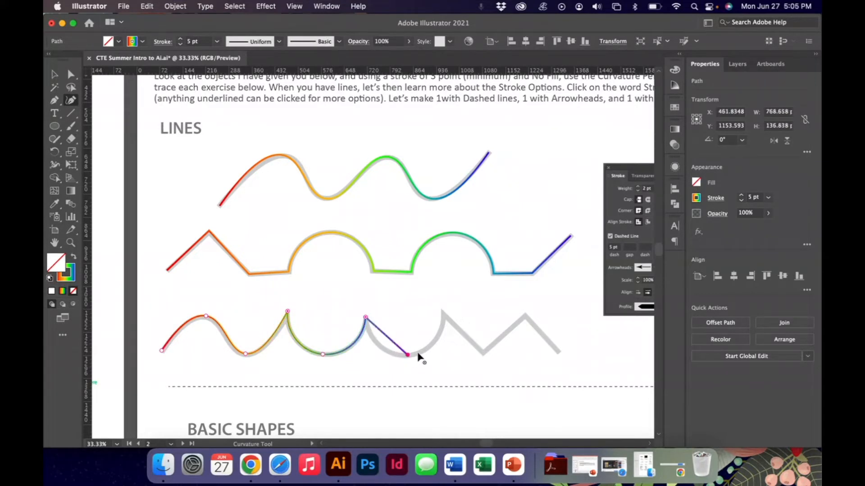
left_click(442, 313)
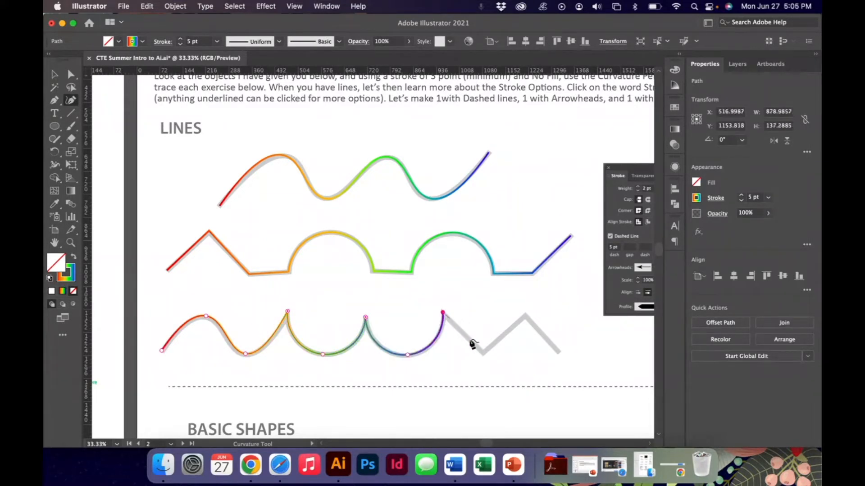
left_click(483, 353)
left_click(523, 315)
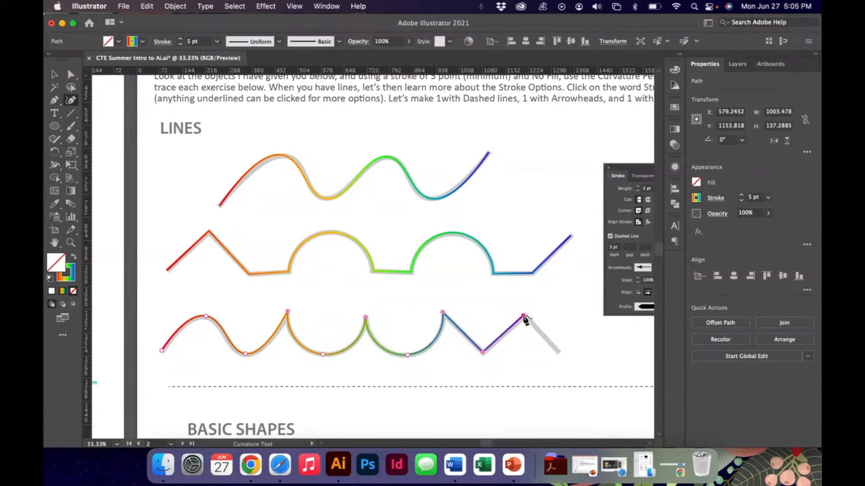
left_click(558, 351)
scroll(558, 356, "down", 5)
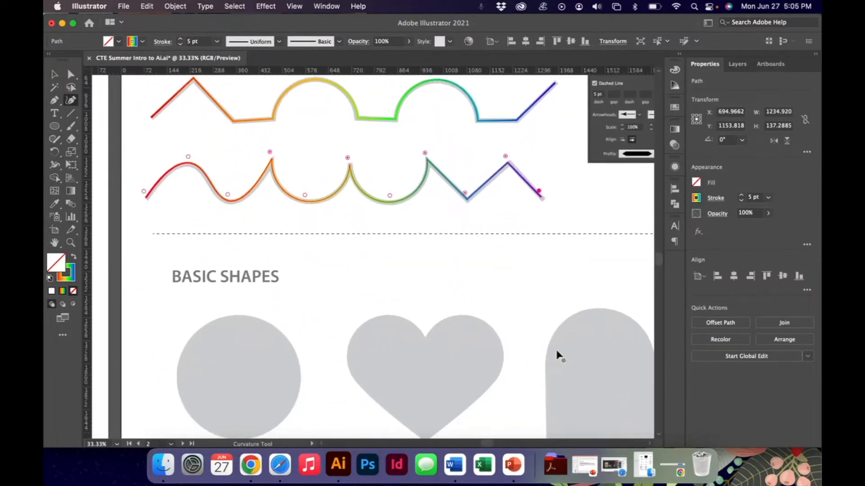
scroll(557, 356, "down", 1)
key("Escape")
Trace the Basic Shapes circle with four smooth Curvature points around its edge and close the path
left_click(241, 285)
left_click(302, 350)
left_click(234, 410)
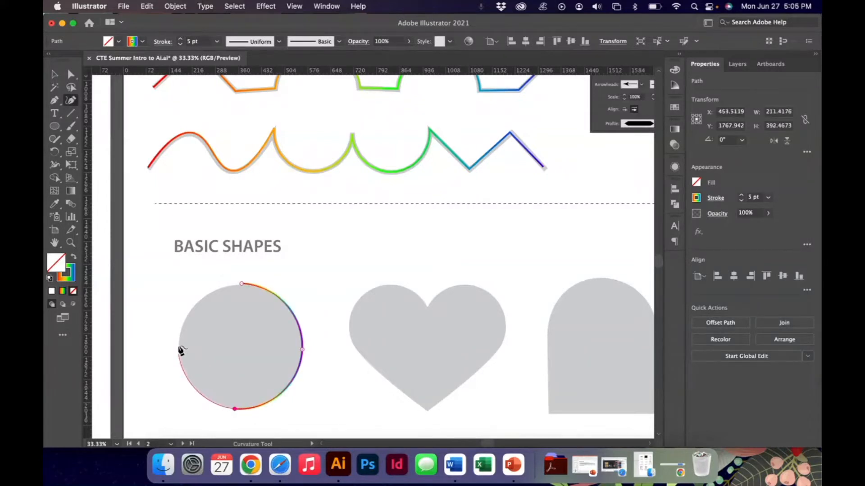
left_click(181, 340)
left_click(242, 284)
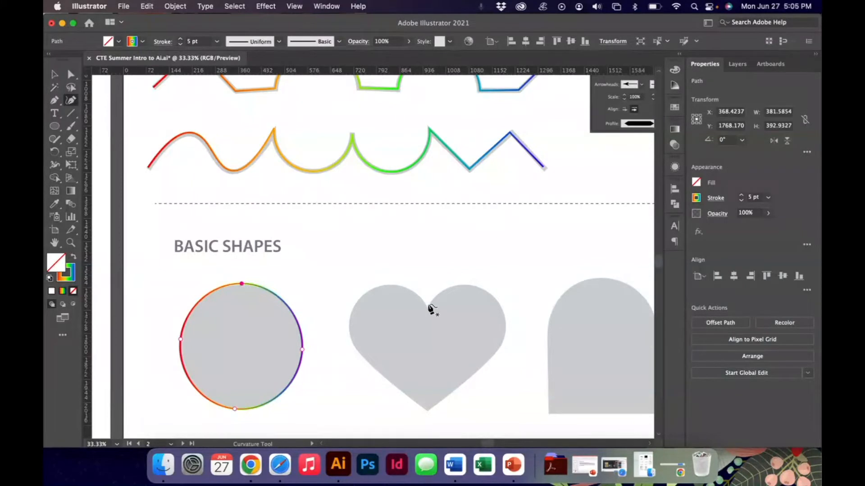
Trace the heart as a closed path with smooth points on its lobes and sides and corner points at the lower tip and center notch
left_click(466, 285)
left_click(504, 325)
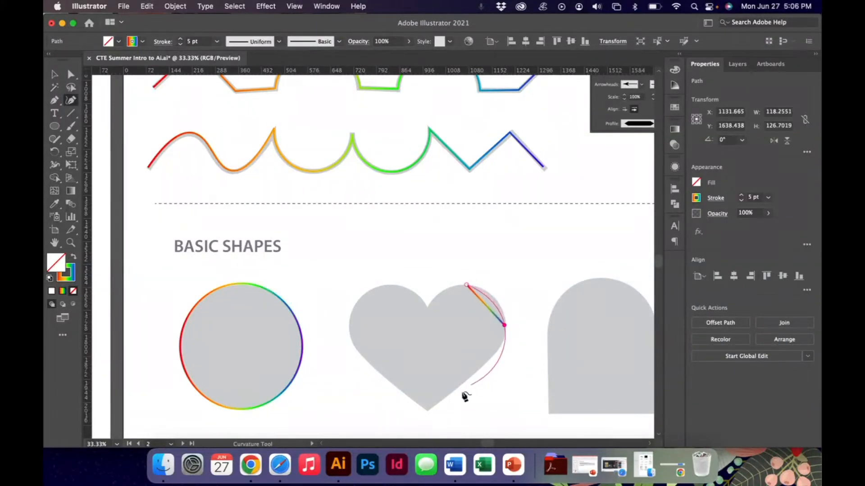
left_click(426, 413)
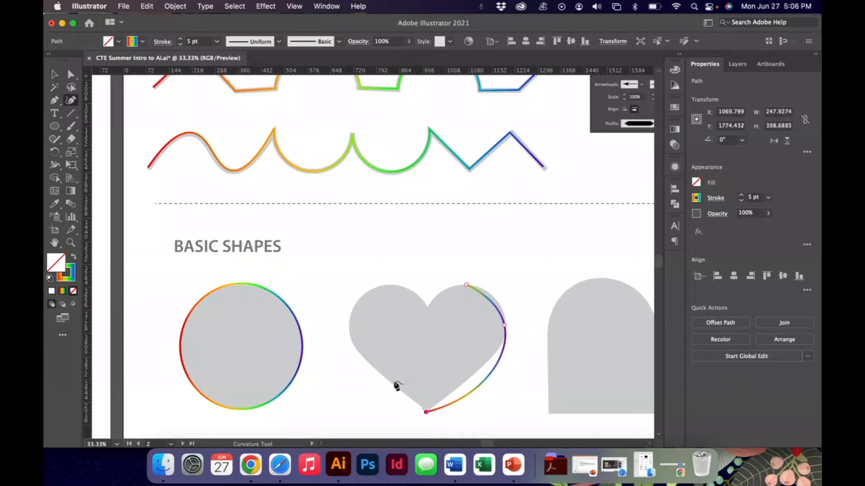
left_click(350, 335)
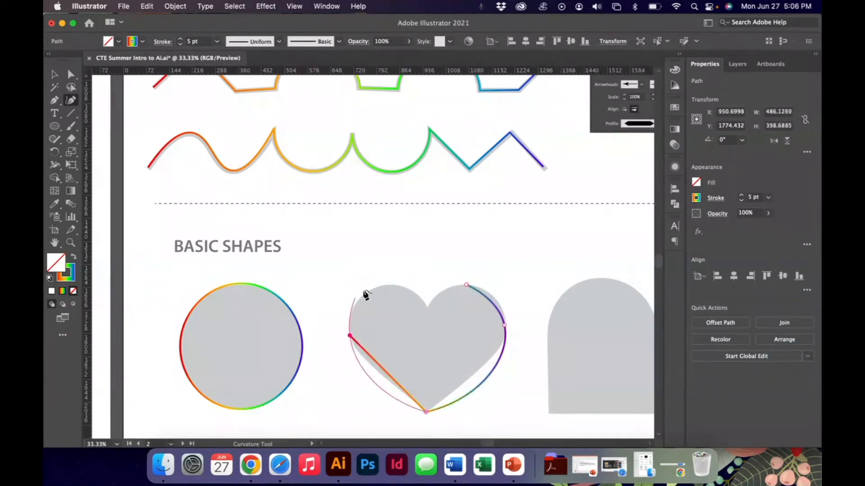
left_click(385, 284)
left_click(426, 307)
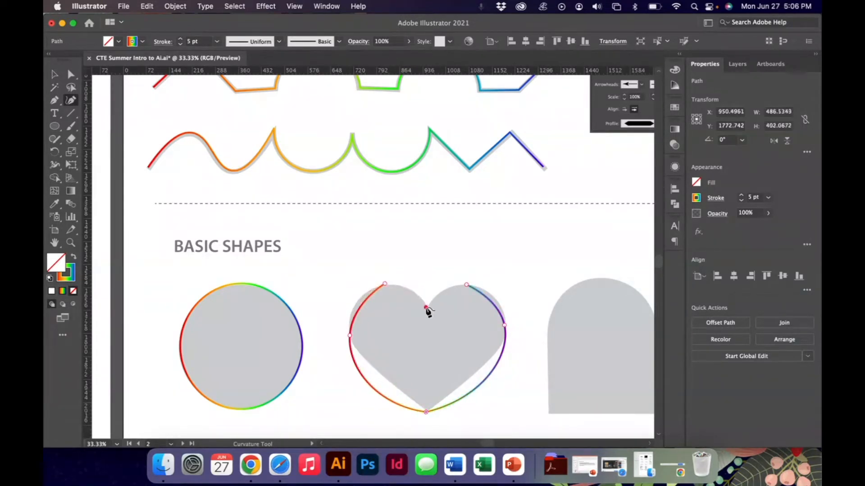
left_click(466, 286)
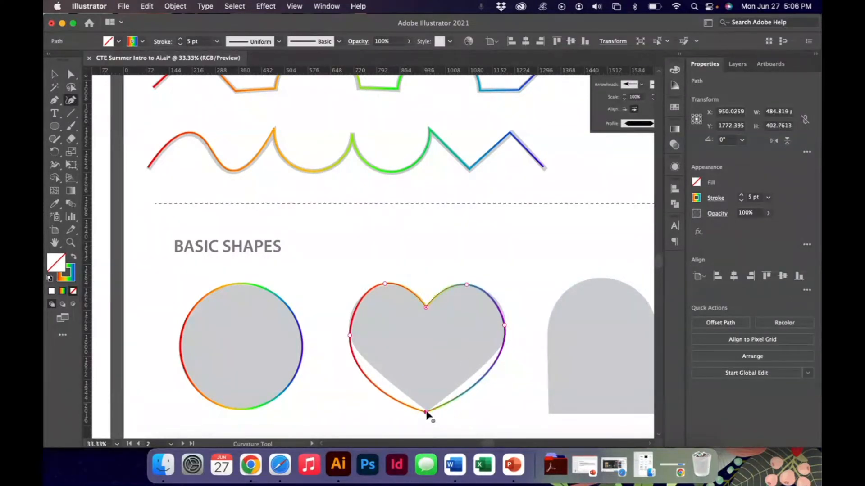
Raise the heart's two side points and adjust its lower tip so the path fits the gray shape more closely
left_click(426, 412)
left_click_drag(351, 336, 351, 313)
left_click_drag(504, 328, 504, 314)
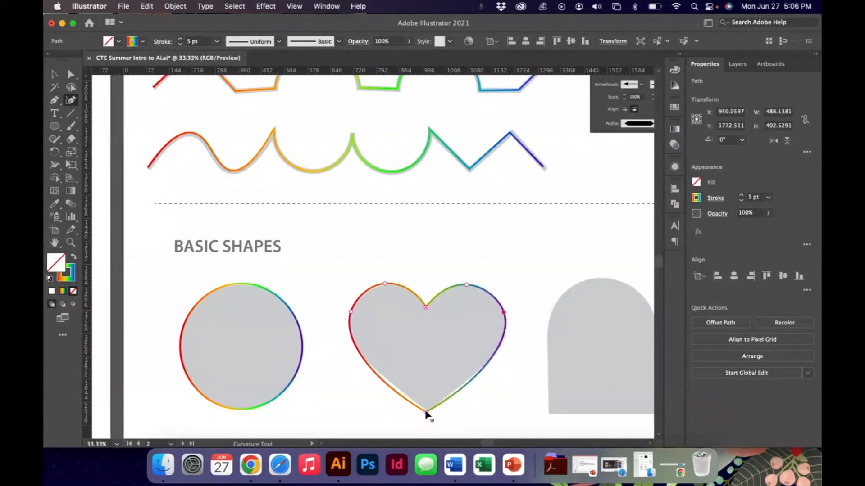
left_click_drag(428, 411, 428, 411)
Add a point on the heart's lower right edge, position it on the outline, and move the right side point slightly lower
scroll(429, 411, "down", 2)
scroll(429, 411, "right", 3)
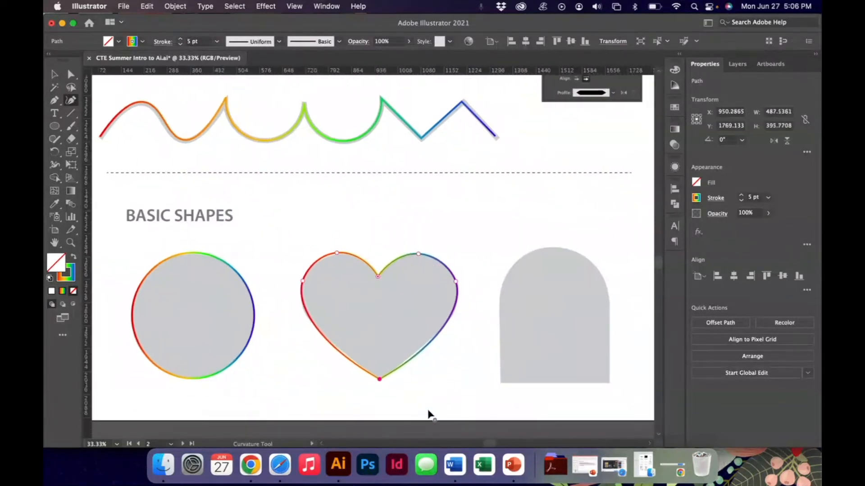
left_click(426, 346)
left_click_drag(426, 346, 425, 343)
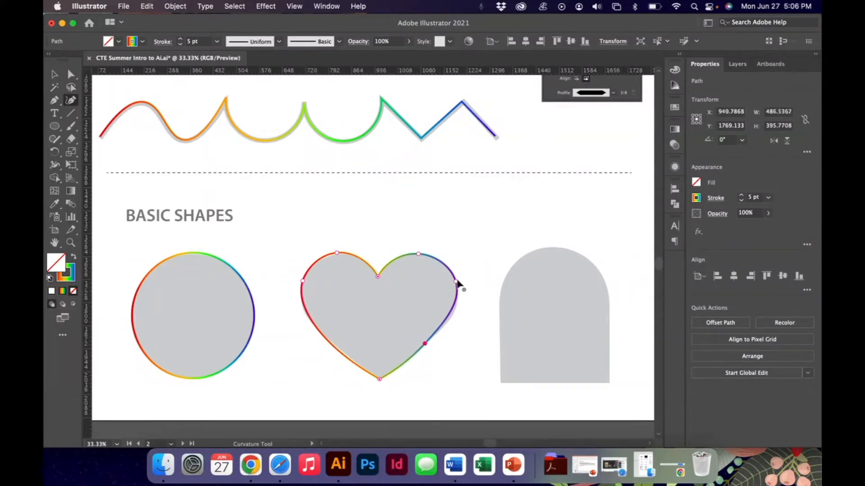
left_click_drag(456, 283, 457, 291)
Add a point on the heart's lower left edge, move it up along the outline, and convert it to a corner point
key("super+equal")
key("super+equal")
key("super+equal")
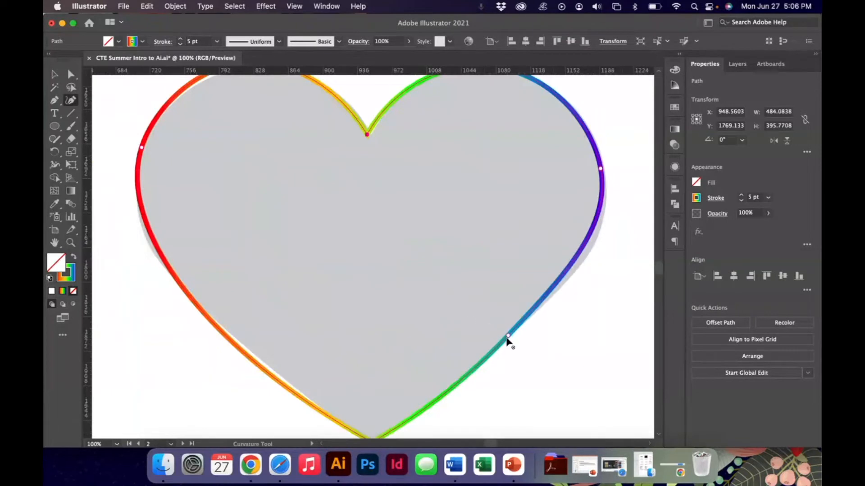
scroll(509, 343, "right", 2)
scroll(509, 343, "down", 1)
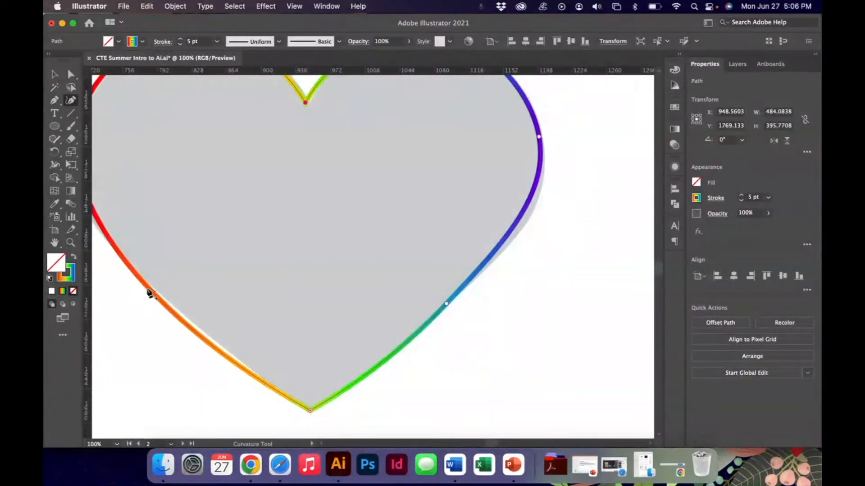
left_click(148, 289)
left_click_drag(147, 289, 137, 272)
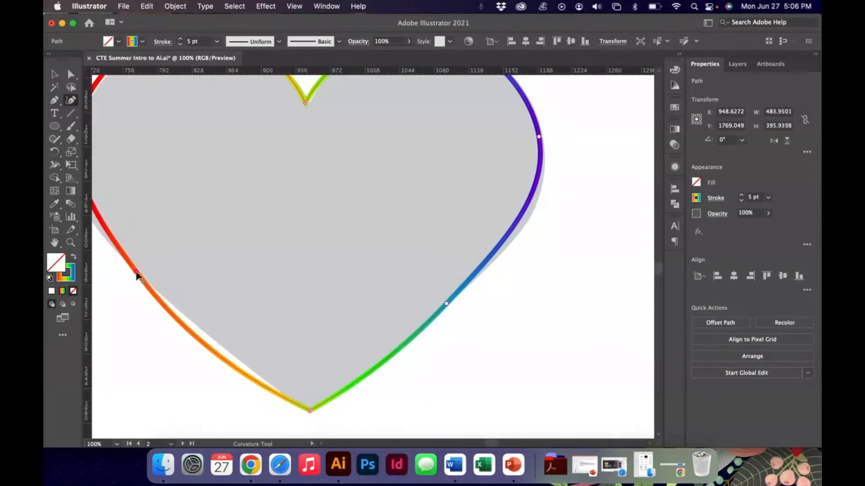
double_click(137, 273)
Move the heart's left side point slightly up and inward to fit the left lobe's outline
scroll(136, 275, "left", 3)
scroll(136, 275, "up", 1)
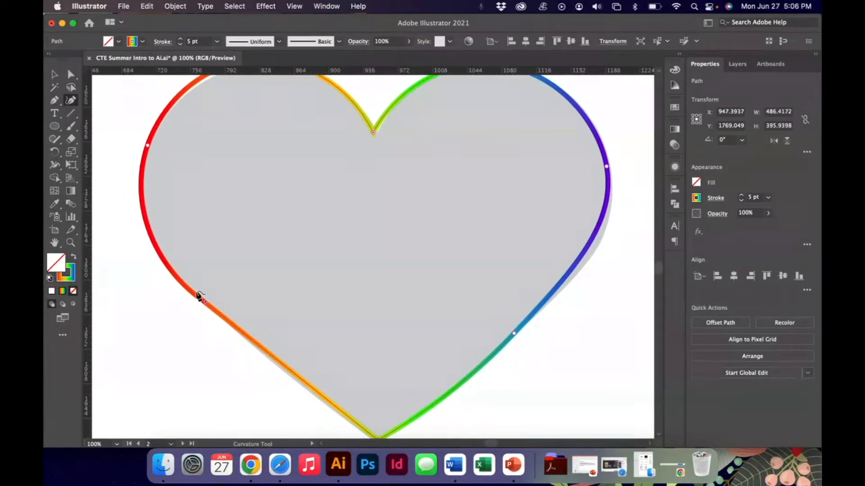
left_click_drag(148, 147, 155, 135)
scroll(155, 135, "up", 3)
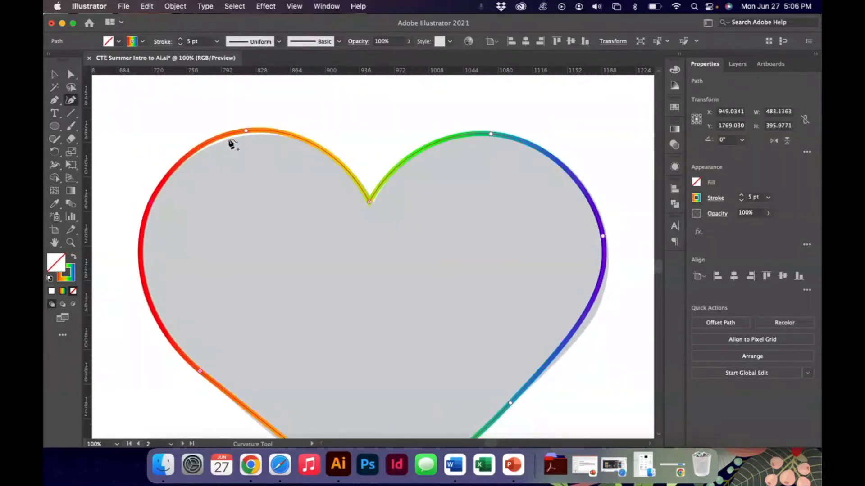
Refine the heart's top left point and center dip to fit the gray outline, and move the lower right point up as a corner
left_click_drag(245, 133, 245, 136)
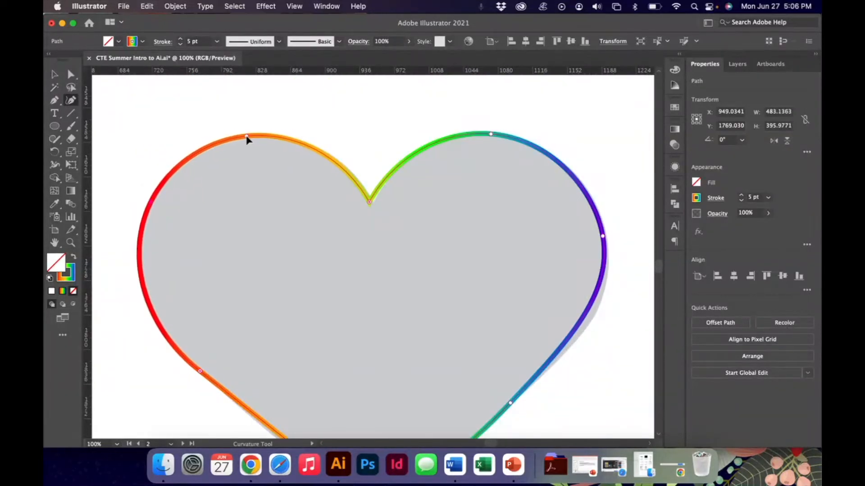
left_click_drag(368, 203, 373, 202)
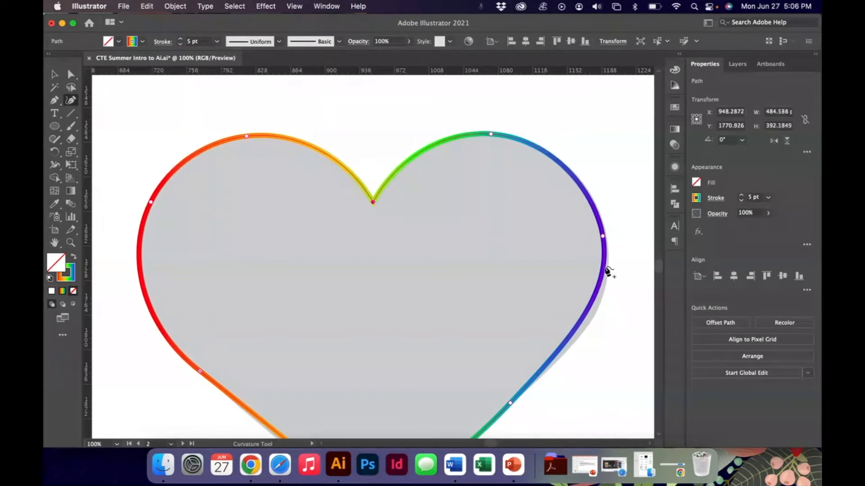
left_click_drag(510, 403, 567, 352)
key("super+minus")
key("super+minus")
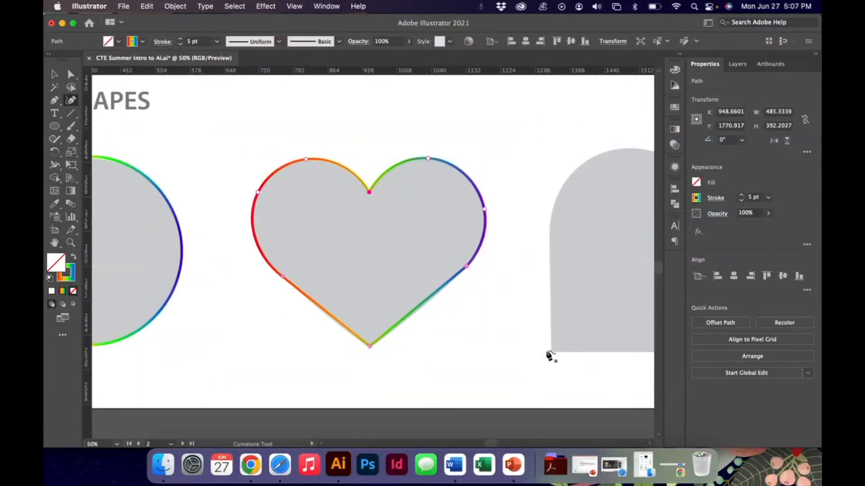
scroll(517, 375, "right", 5)
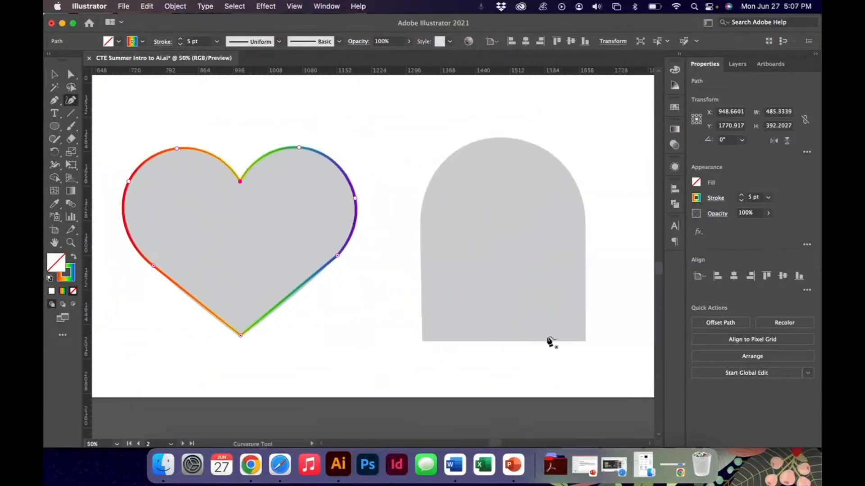
key("super+0")
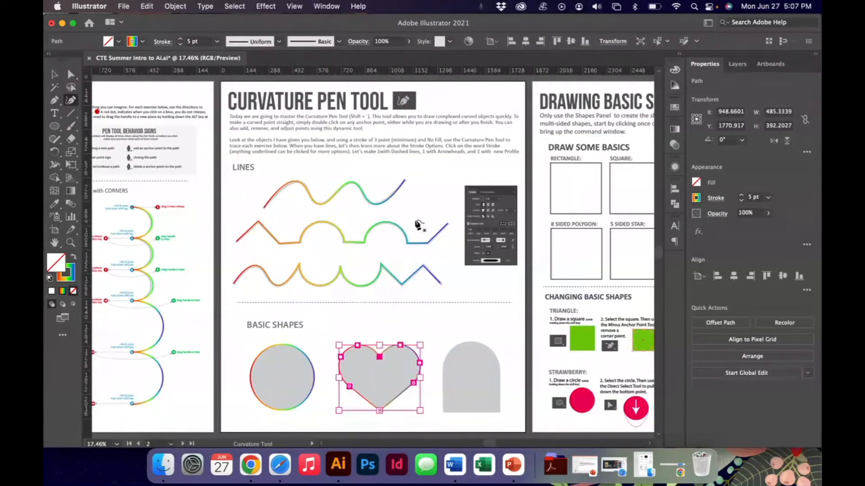
left_click(54, 74)
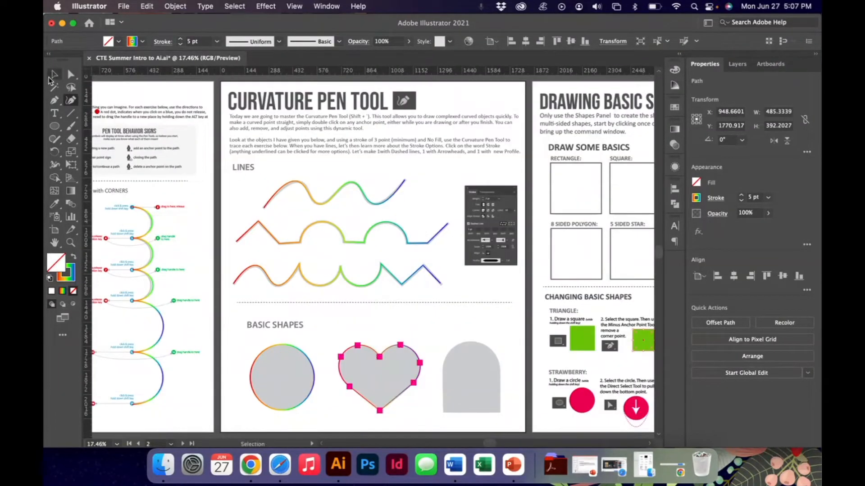
scroll(406, 396, "right", 4)
scroll(407, 395, "left", 5)
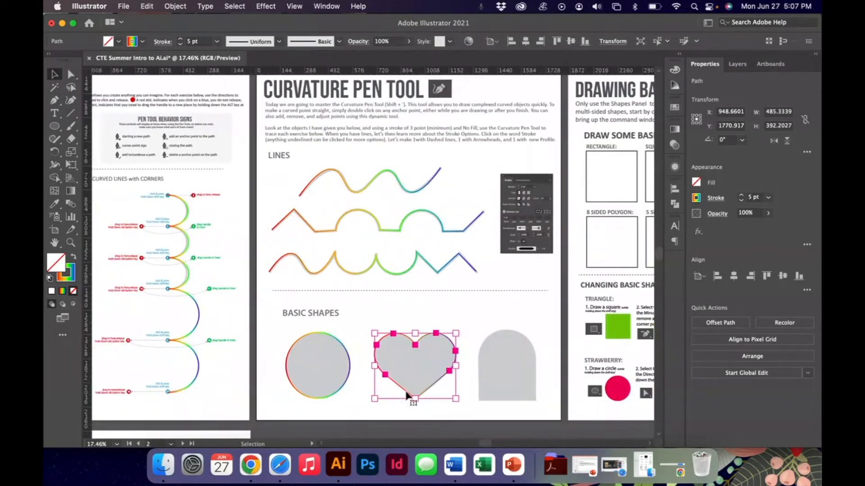
scroll(407, 395, "left", 3)
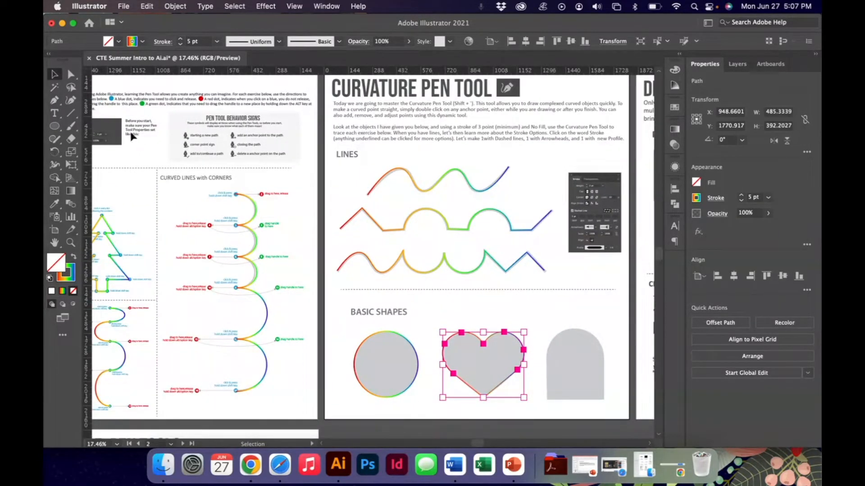
left_click(123, 6)
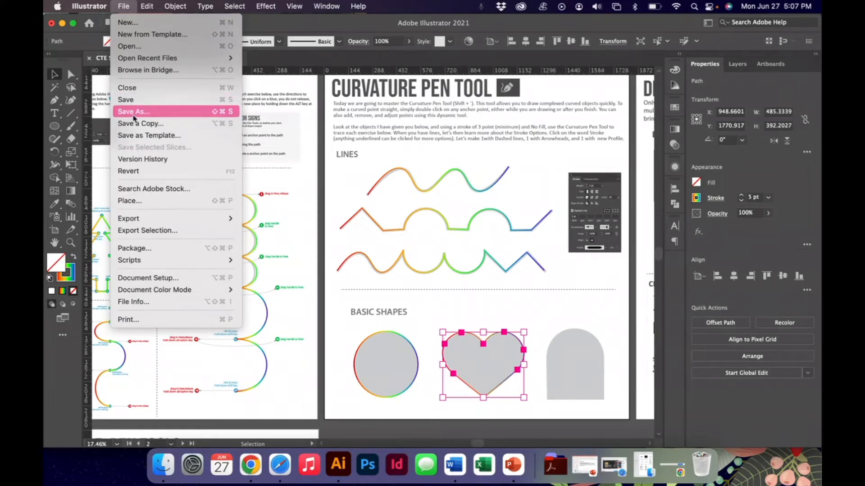
left_click(121, 5)
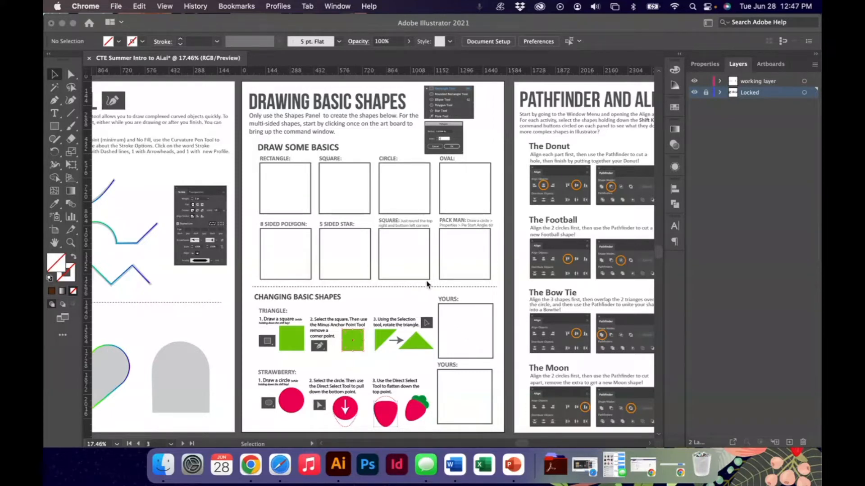
Activate the Rectangle tool and the working layer, then try a rectangle in the RECTANGLE box and delete it
left_click(415, 261)
key("super+equal")
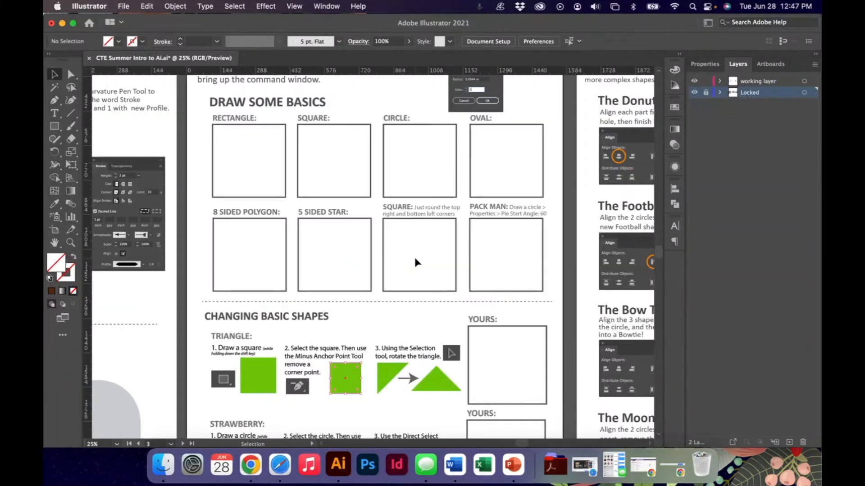
scroll(416, 261, "up", 3)
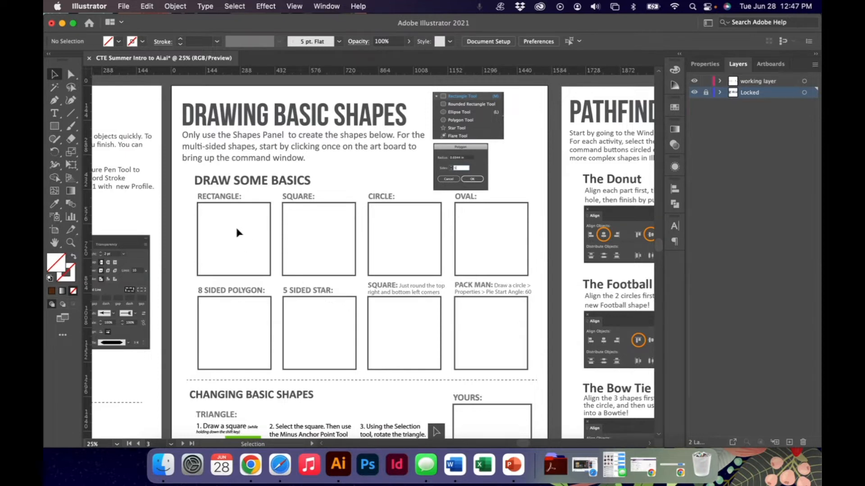
left_click(54, 126)
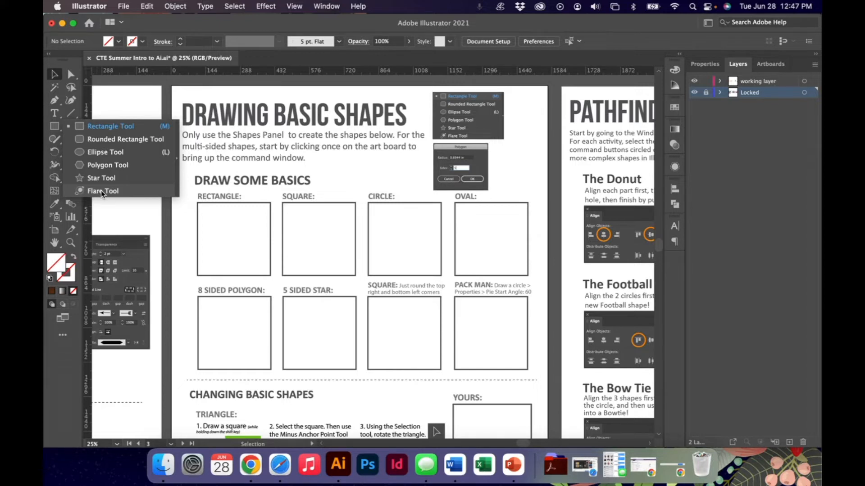
left_click(110, 127)
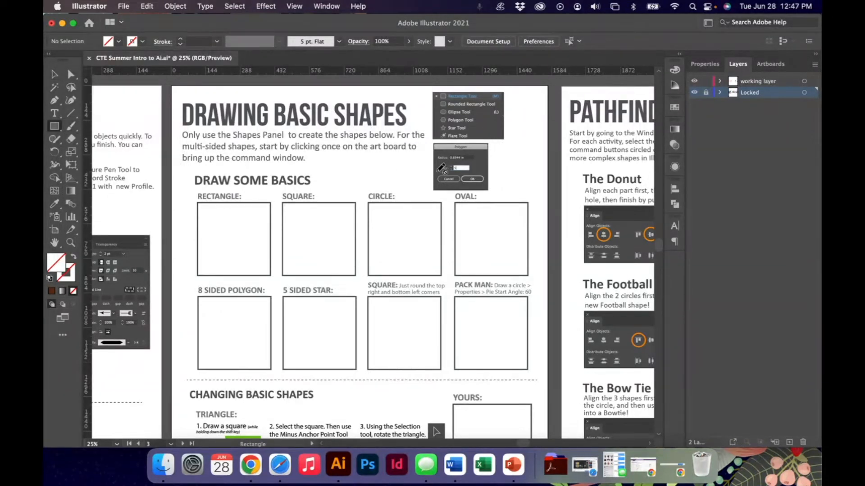
left_click(764, 83)
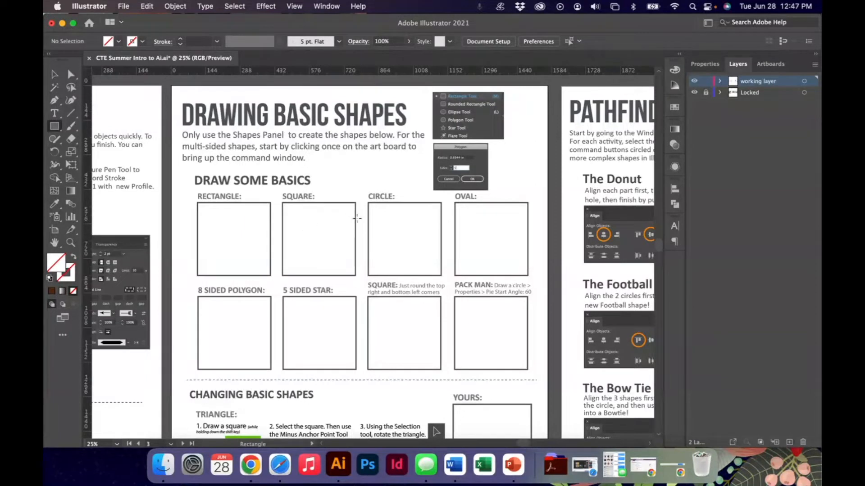
left_click_drag(201, 221, 264, 256)
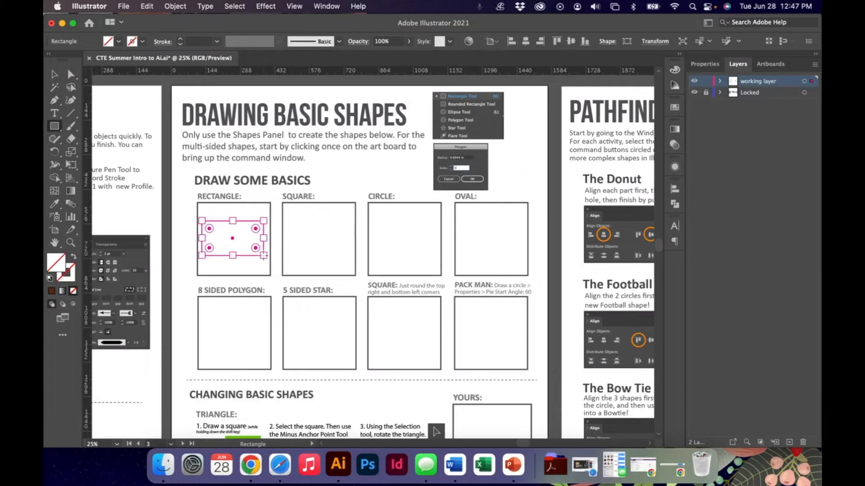
key("Delete")
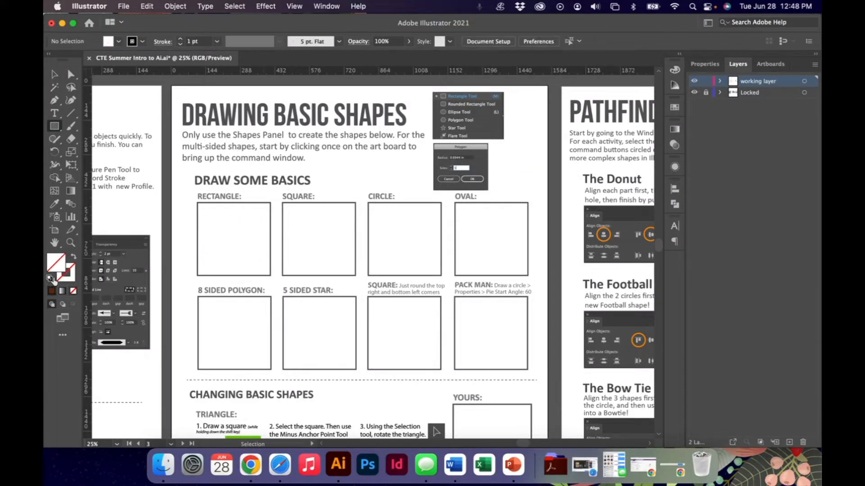
Restore the default fill and stroke, draw a square in the SQUARE box, and swap its fill and stroke
left_click(49, 279)
left_click_drag(292, 216, 343, 257)
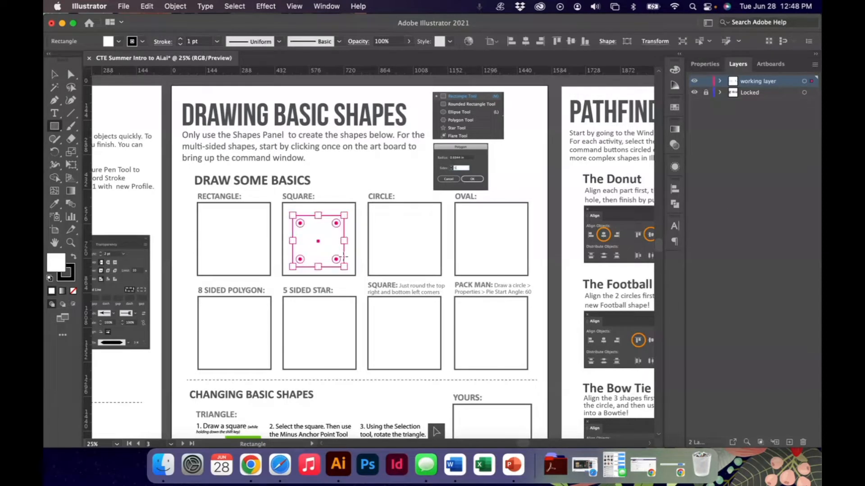
left_click(74, 258)
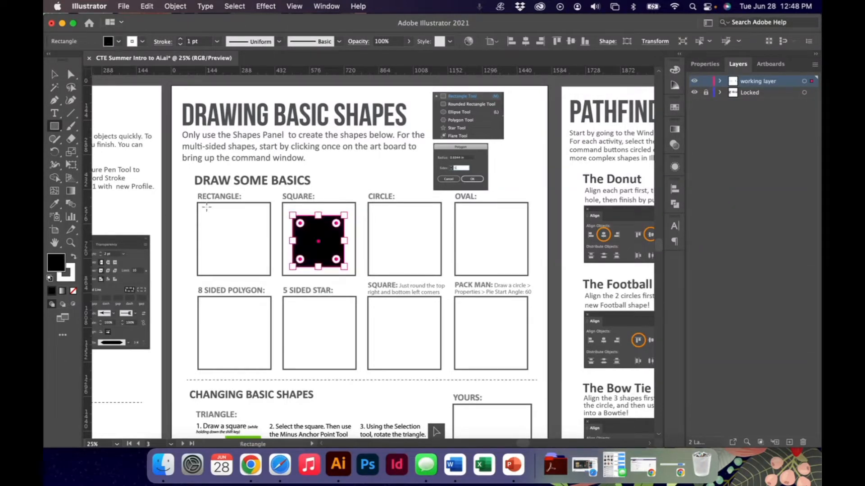
Draw a wide black rectangle in the RECTANGLE box and switch to the Ellipse tool
left_click_drag(203, 221, 269, 261)
left_click_drag(376, 216, 424, 260)
key("super+z")
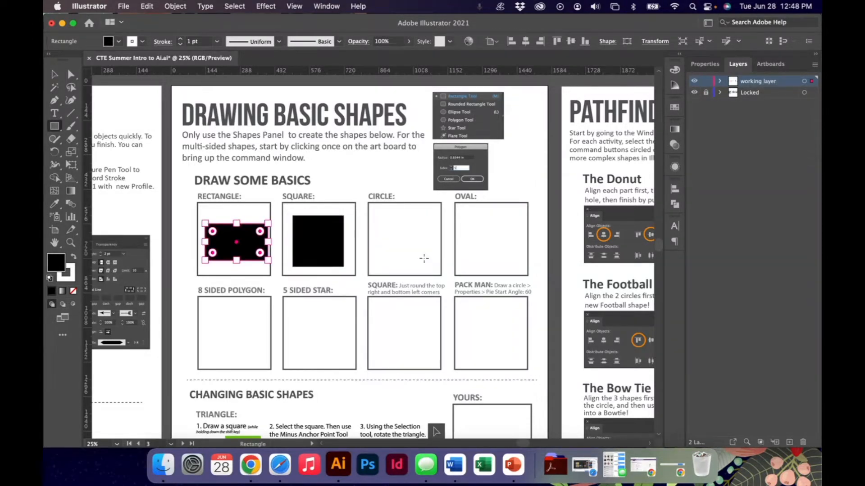
left_click_drag(58, 129, 89, 150)
left_click_drag(379, 212, 413, 266)
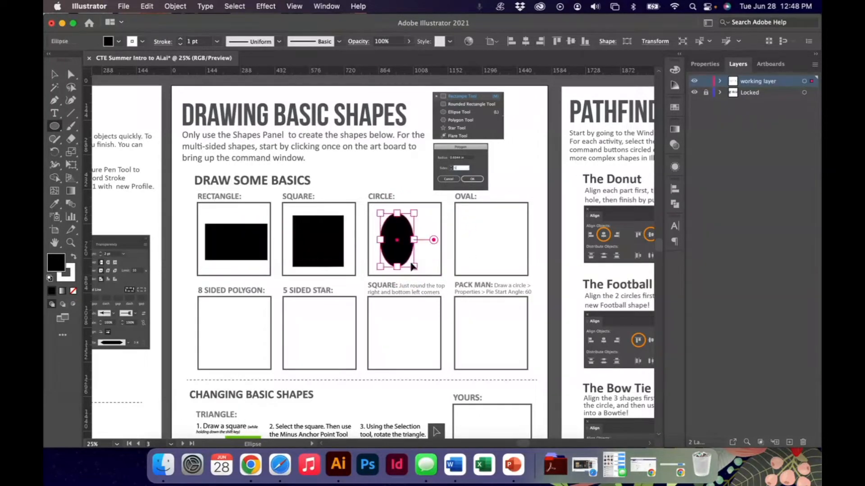
key("super+z")
key("super+z")
key("super+z")
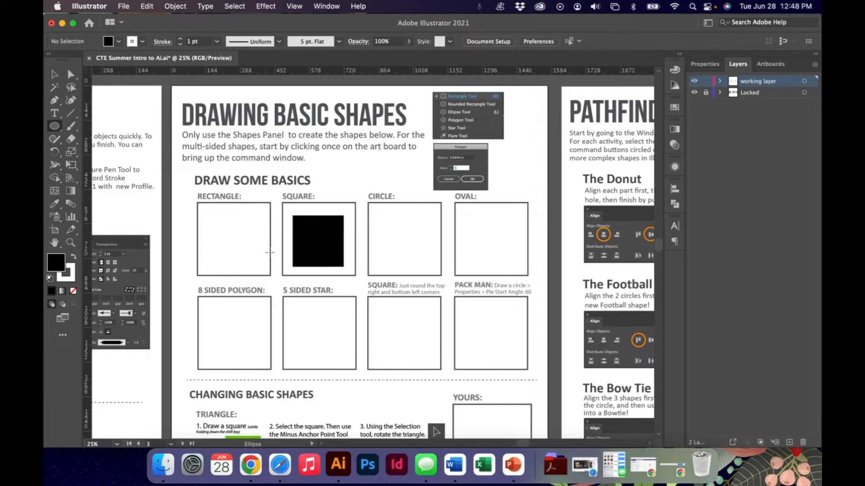
key("super+shift+z")
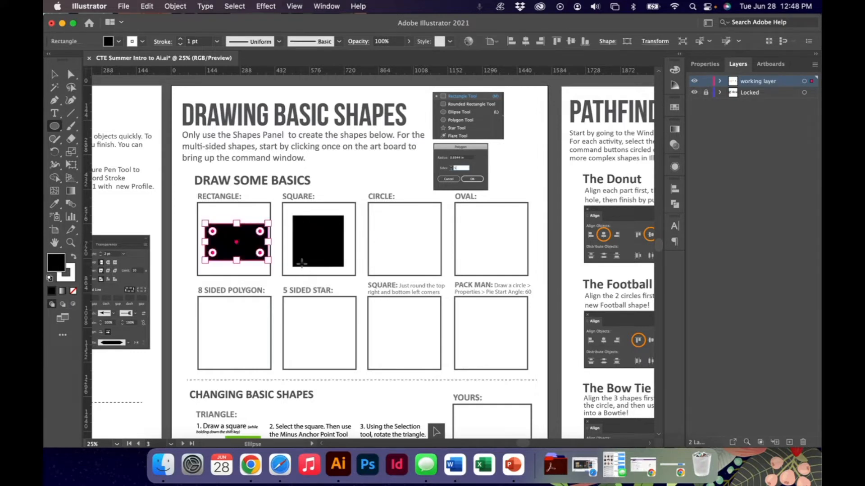
Draw a perfect circle in the CIRCLE box and a tall oval in the OVAL box
left_click_drag(375, 210, 436, 272)
mouse_move(465, 209)
left_mouse_down()
mouse_move(520, 269)
mouse_move(483, 309)
mouse_move(524, 225)
mouse_move(503, 211)
mouse_move(518, 282)
mouse_move(517, 272)
left_mouse_up()
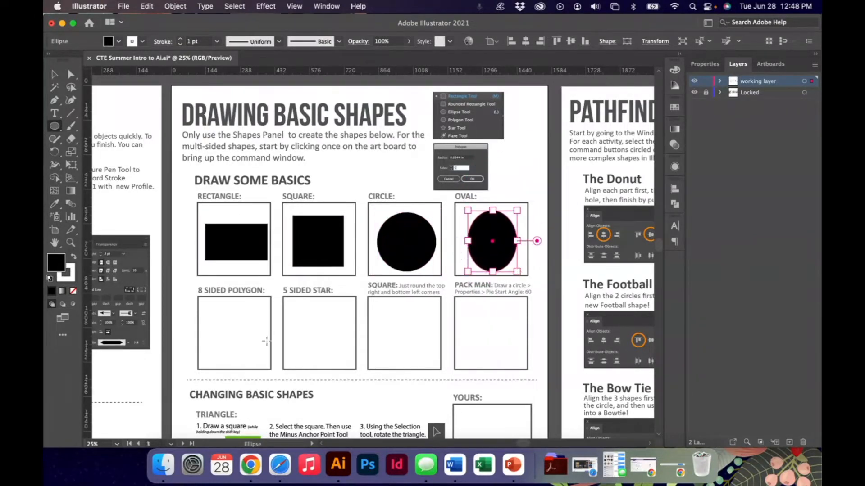
Create an 8-sided polygon with a radius of 225.7203 pt centered on the 8 SIDED POLYGON box
scroll(257, 329, "down", 3)
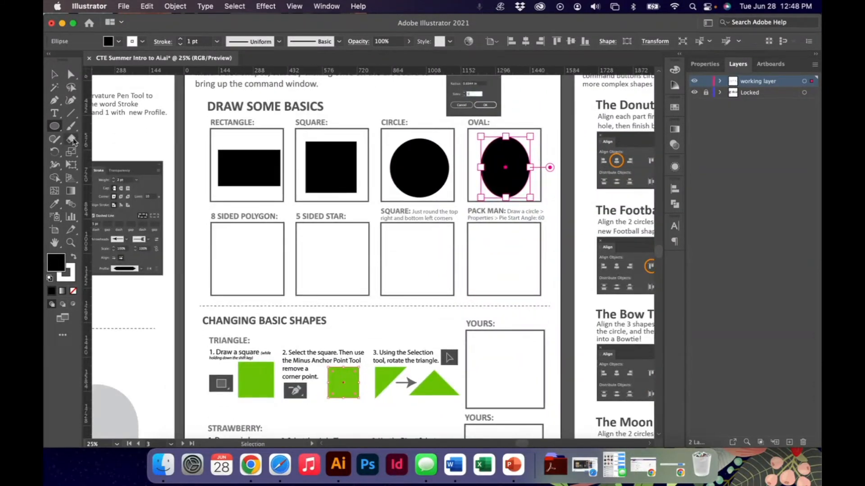
left_click(59, 126)
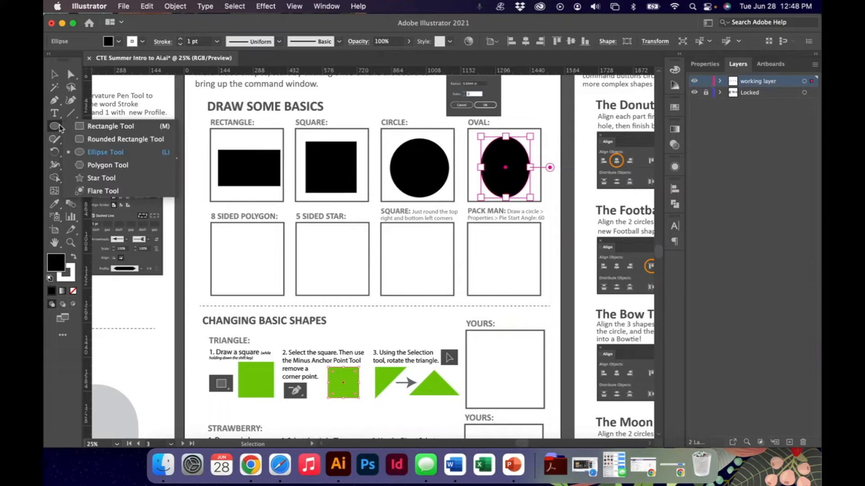
left_click(101, 166)
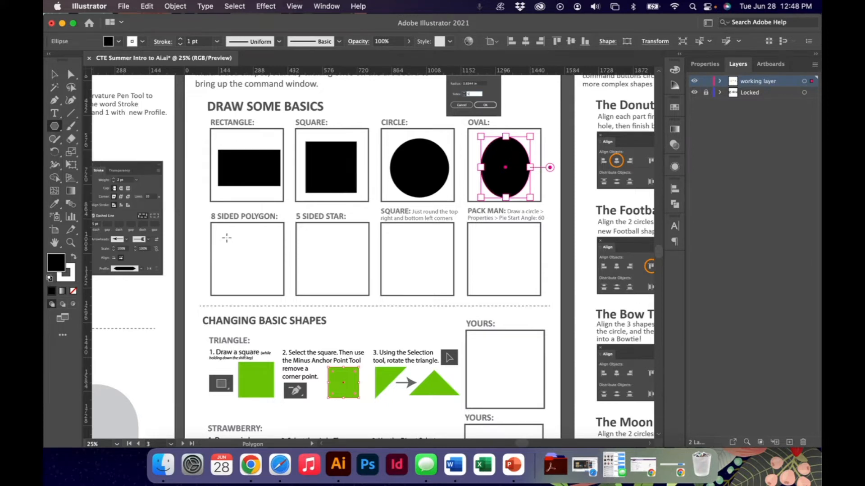
left_click_drag(225, 236, 269, 269)
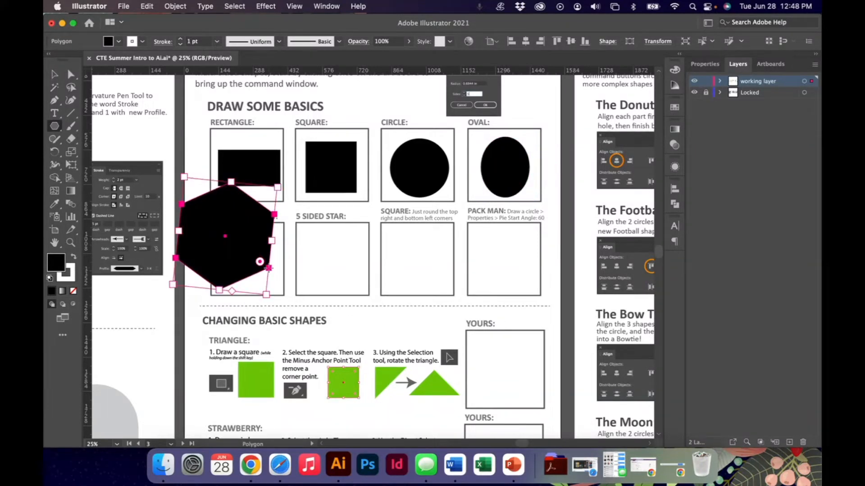
key("Delete")
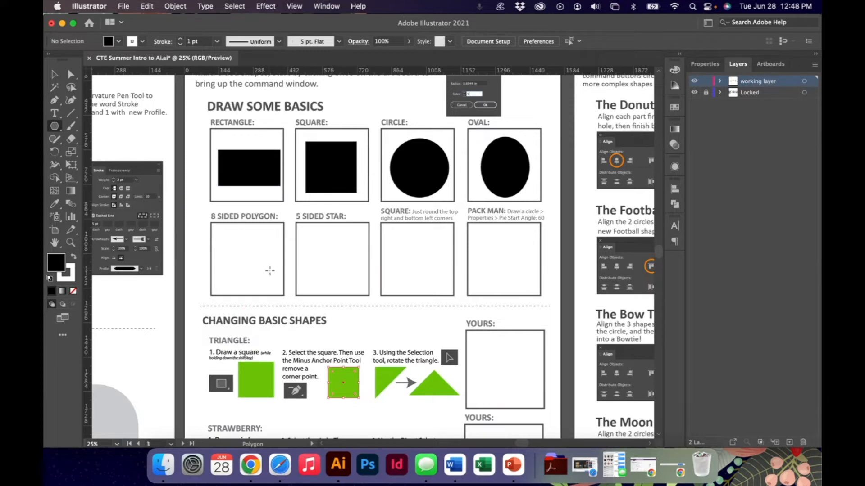
left_click(238, 259)
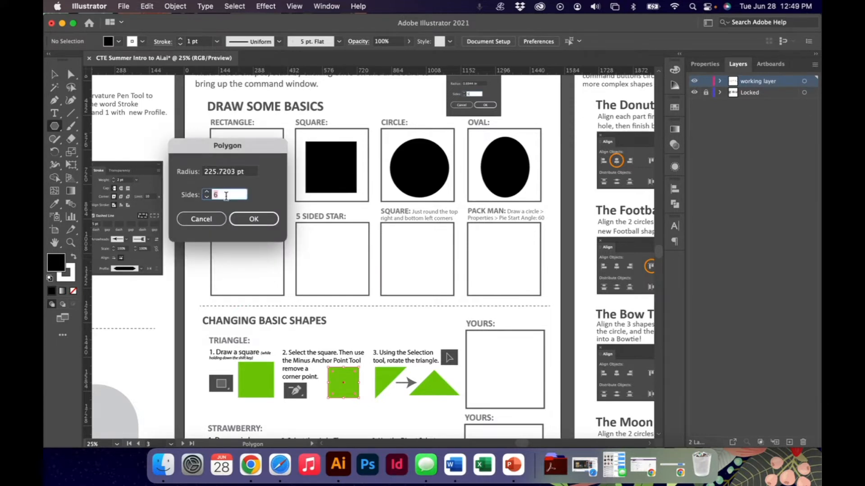
type("8")
mouse_move(231, 143)
left_mouse_down()
mouse_move(344, 139)
mouse_move(348, 129)
left_mouse_up()
left_click(378, 203)
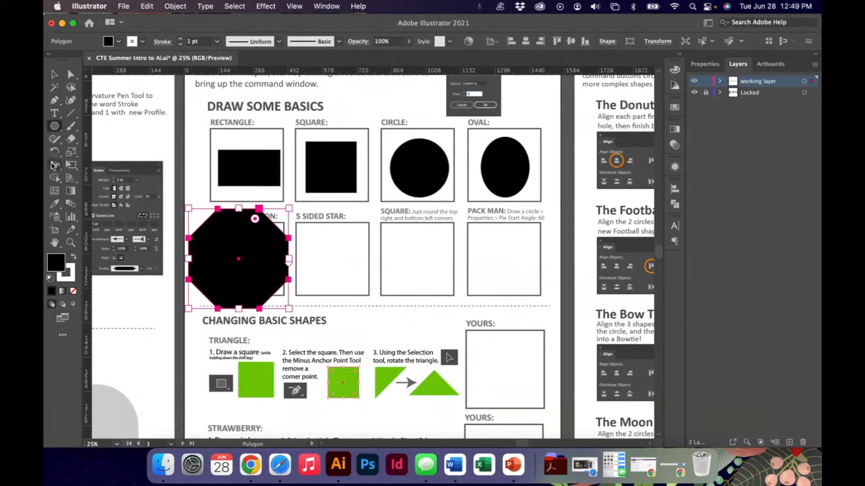
Create a near-round polygon with many sides over the 5 SIDED STAR box and move it away from the octagon
left_click(331, 249)
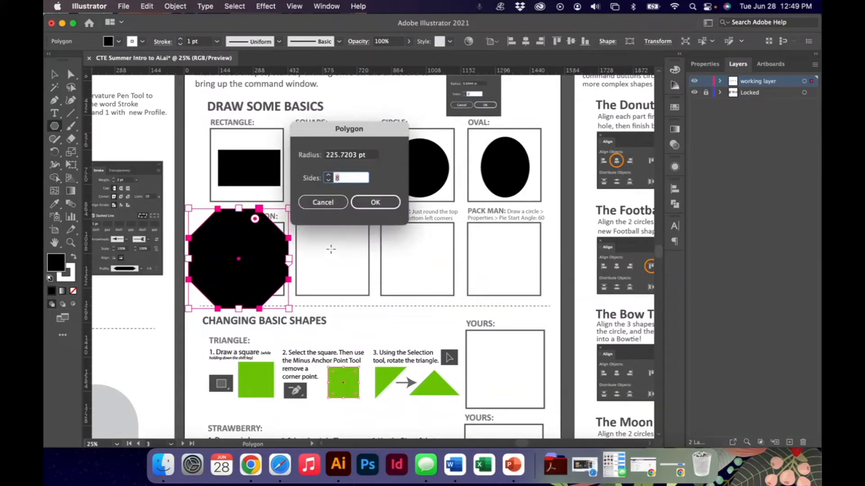
key("Return")
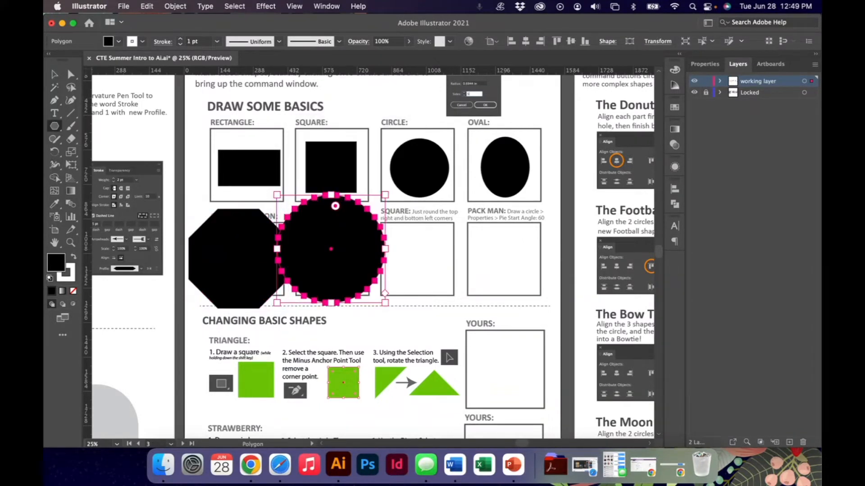
key("v")
left_click(407, 301)
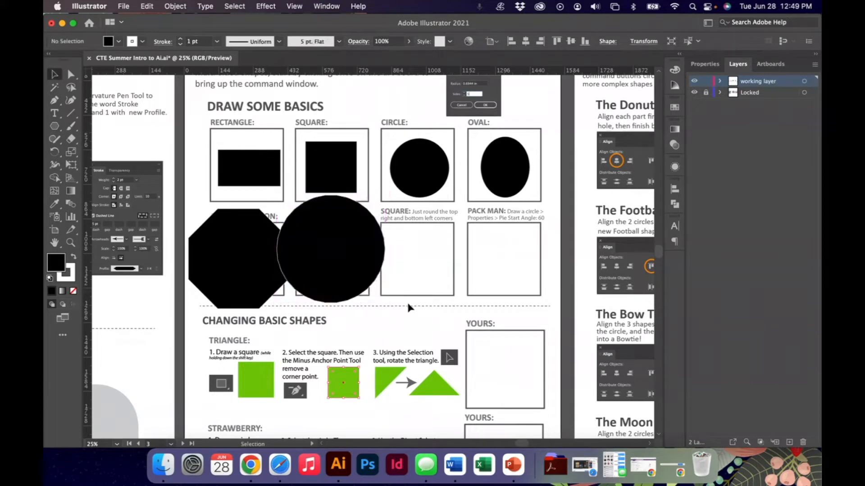
left_click_drag(347, 272, 374, 269)
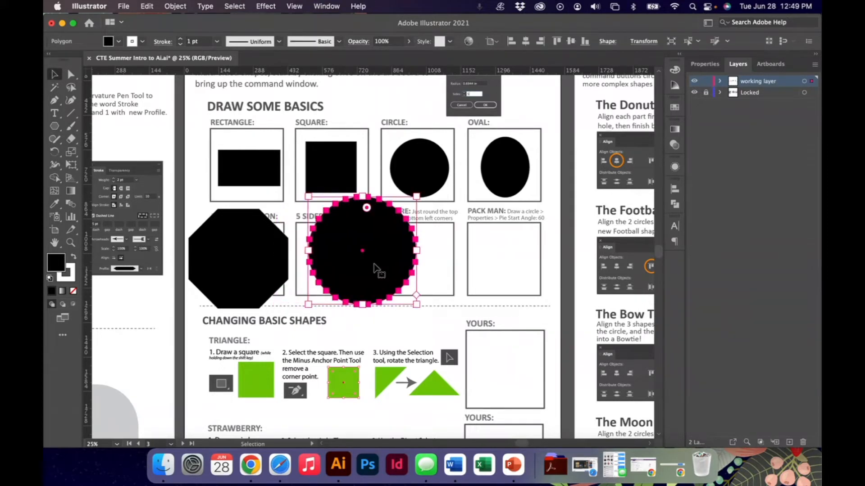
Delete the near-round polygon, then shrink the octagon and position it inside the 8 SIDED POLYGON box
key("Delete")
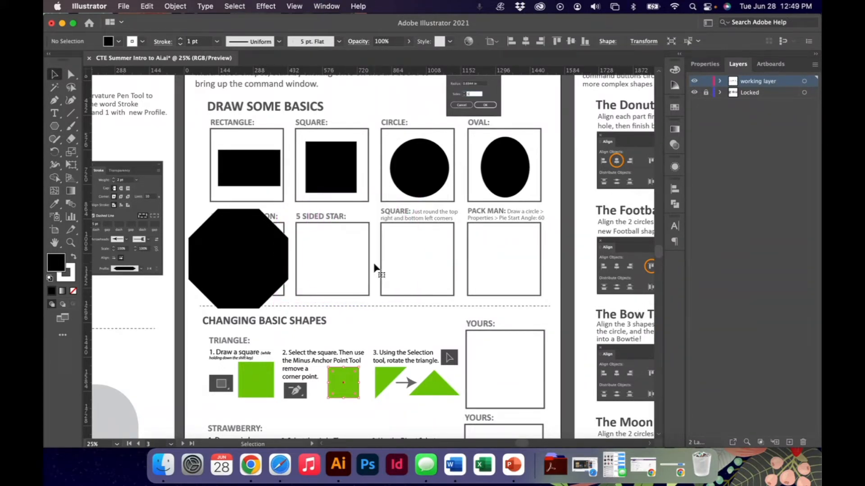
left_click(238, 267)
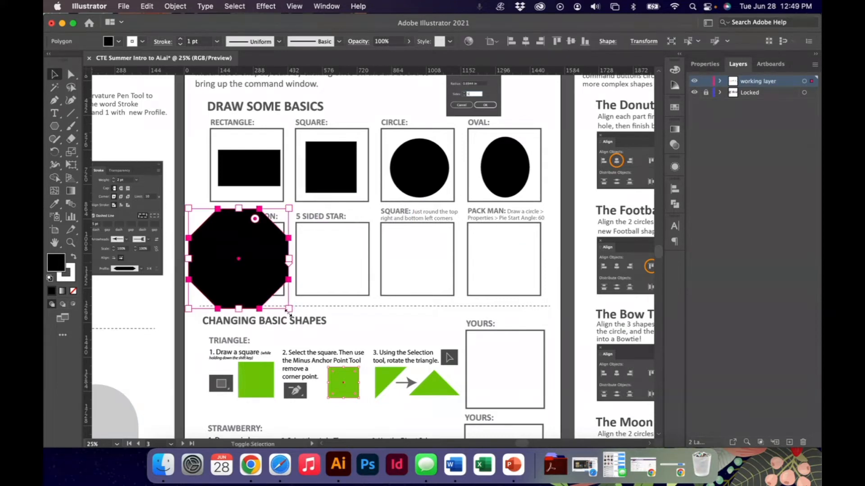
left_click_drag(289, 310, 257, 276)
left_click_drag(232, 249, 255, 267)
left_click(54, 127)
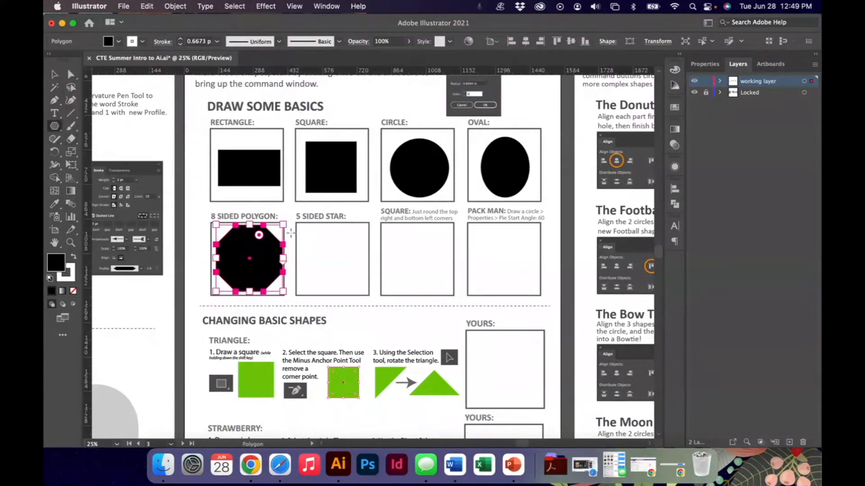
left_click(316, 247)
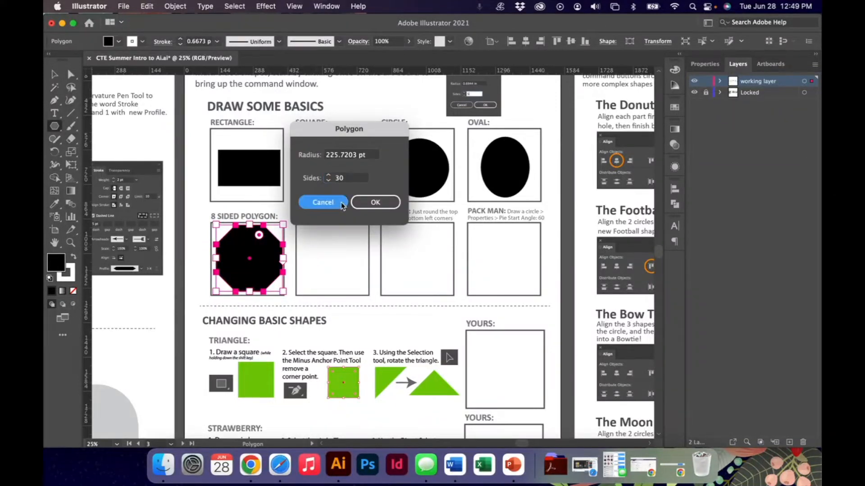
left_click(323, 202)
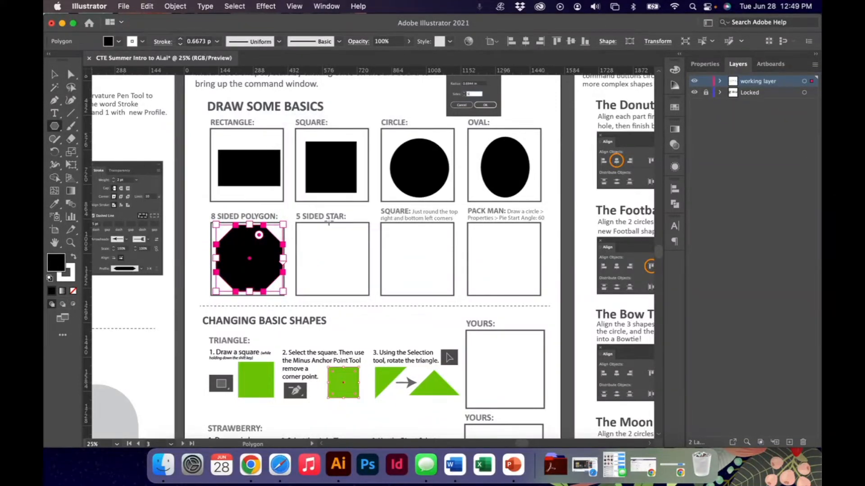
Create a 5-point star with Radius 1 of 25 pt and Radius 2 of 50 pt in the 5 SIDED STAR box
left_click(54, 128)
left_click(102, 178)
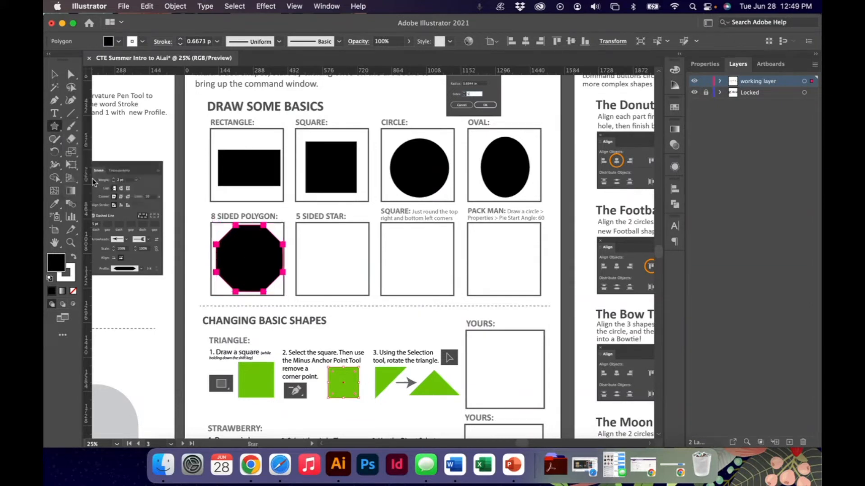
left_click(337, 251)
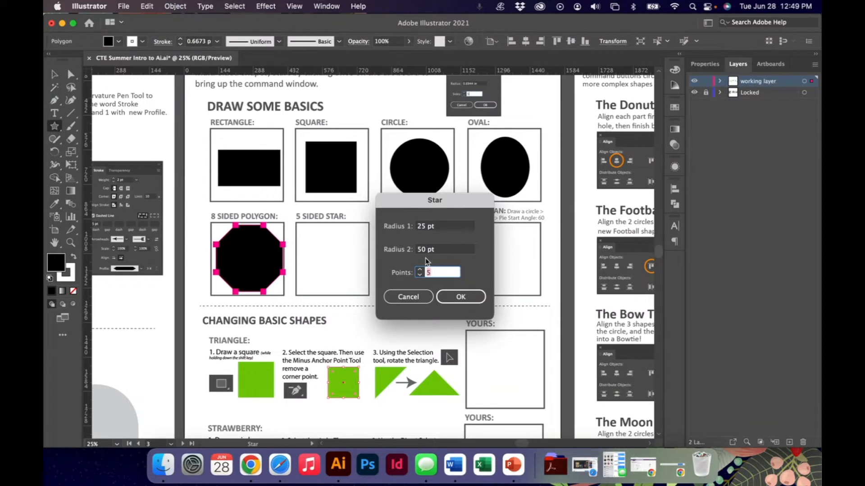
left_click(462, 296)
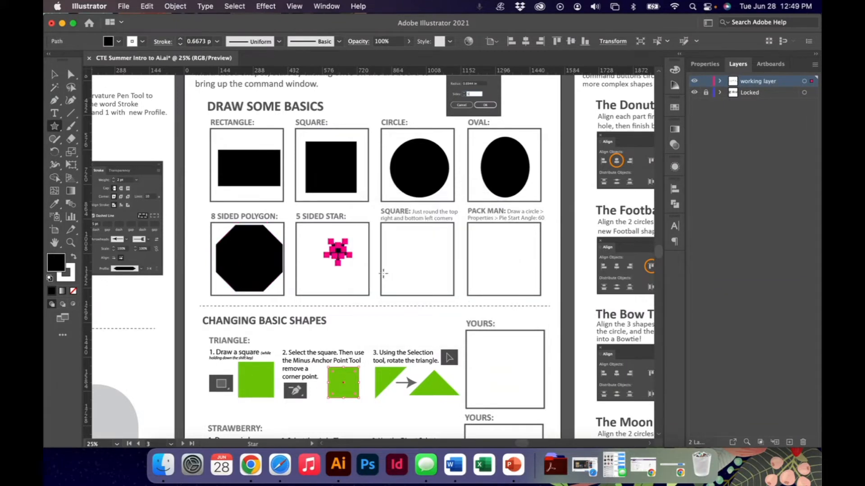
Enlarge the small star proportionally and move it to fill the 5 SIDED STAR box
key("v")
left_click(350, 272)
left_click(350, 264)
left_click_drag(351, 266, 414, 310)
left_click_drag(368, 285, 333, 262)
Create a second 5-point star with Radius 1 of 40 pt and Radius 2 of 20 pt in the empty SQUARE box
left_click(55, 126)
left_click(396, 260)
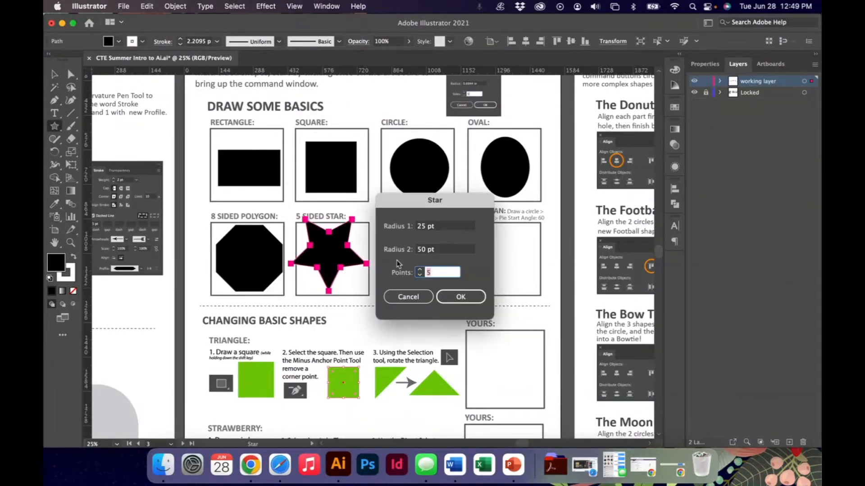
left_click(443, 228)
type("40")
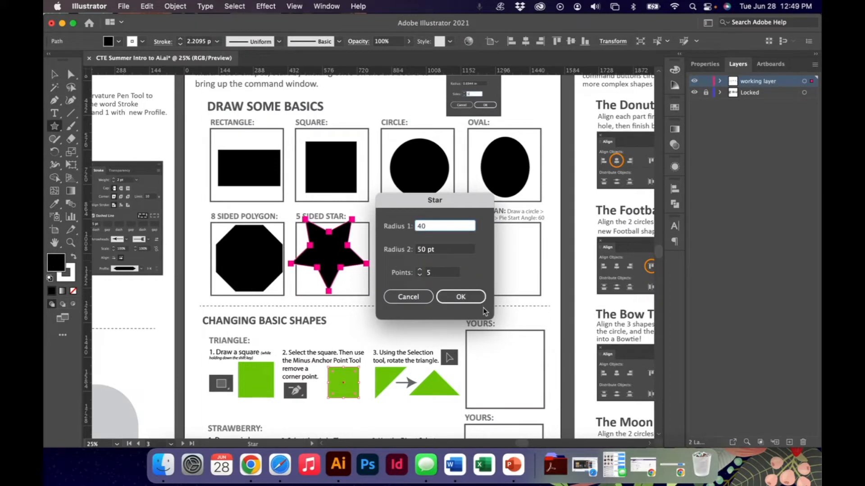
left_click(427, 251)
type("20")
left_click(460, 297)
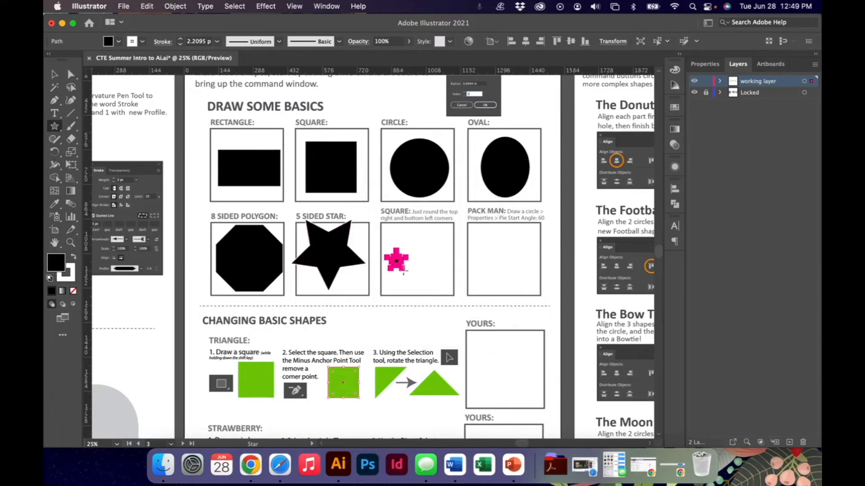
Enlarge the second star, undo the scaling, and delete that star from the SQUARE box
key("v")
left_click_drag(408, 272, 519, 352)
left_click(512, 312)
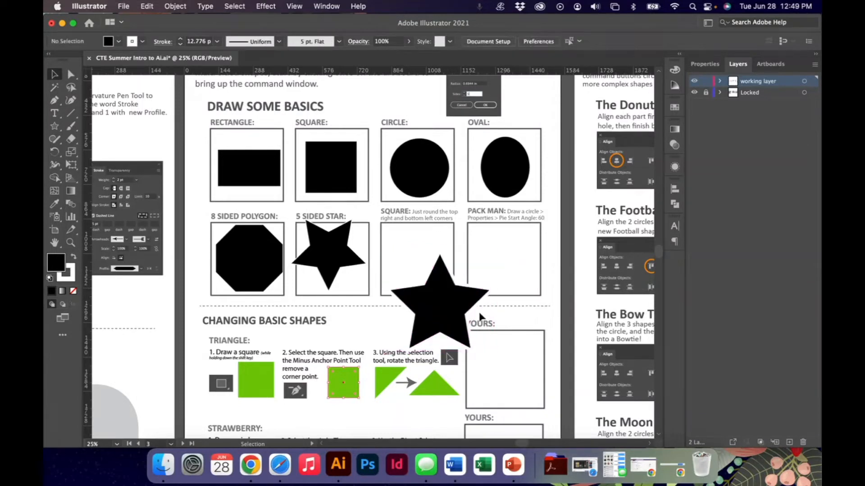
key("ctrl+z")
left_click(428, 268)
key("Delete")
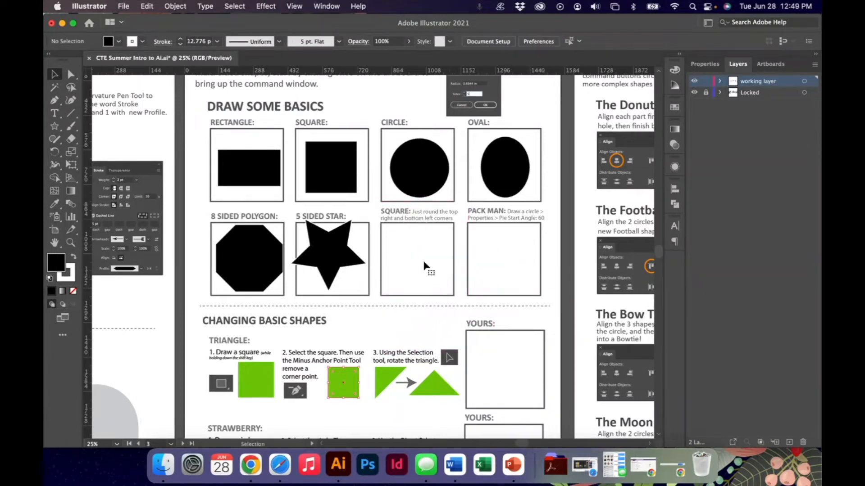
Try a sharper 5-point star with Radius 1 of 80 pt and Radius 2 of 20 pt in the SQUARE box, then delete it
left_click(321, 245)
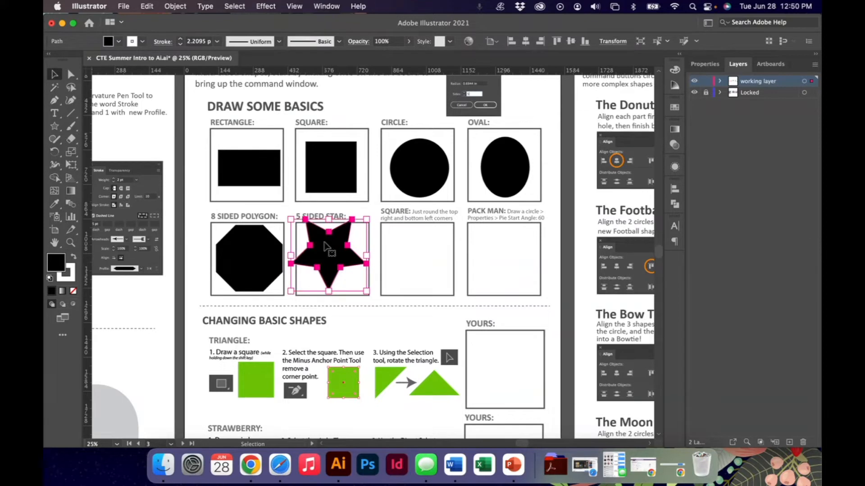
left_click(55, 126)
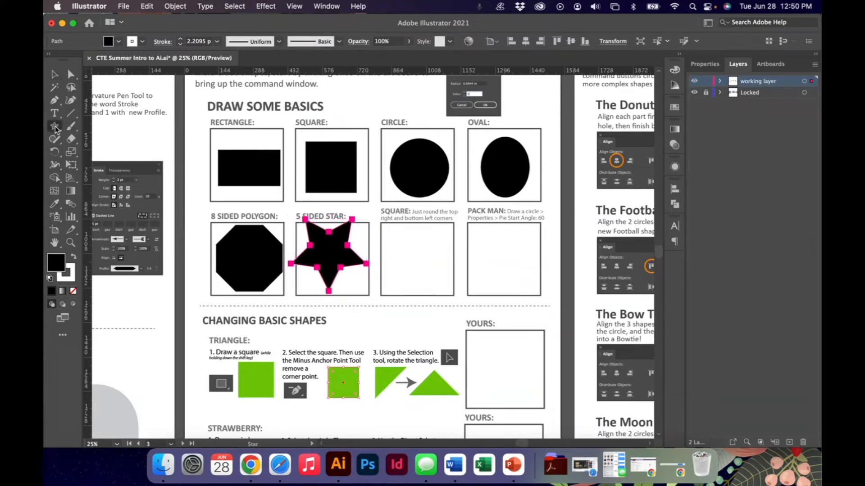
left_click(404, 263)
double_click(422, 227)
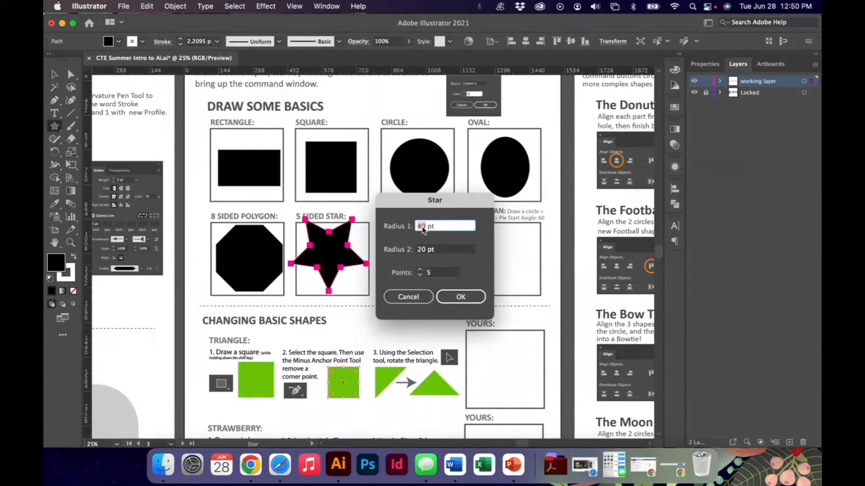
type("80")
key("Return")
key("v")
left_click(446, 298)
left_click(414, 265)
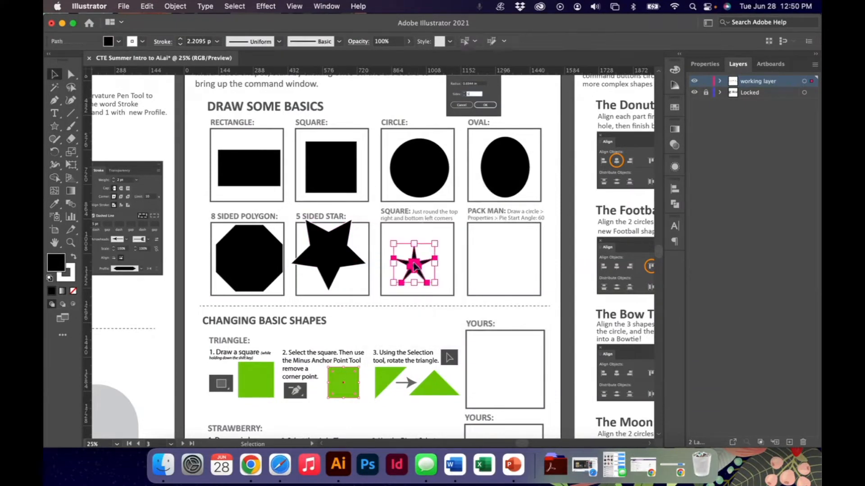
key("Delete")
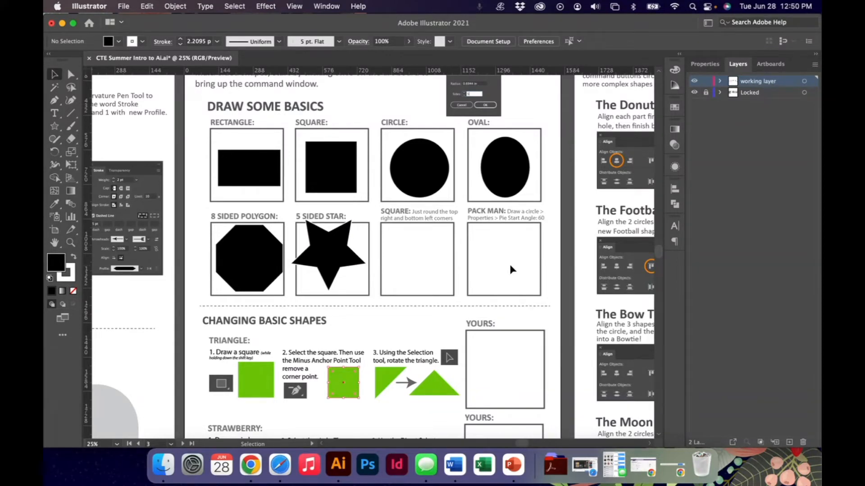
Draw a perfect circle about 259 pt in diameter in the PACK MAN box and center it there
key("l")
left_click_drag(477, 233, 540, 295)
key("super+equal")
key("super+equal")
key("super+equal")
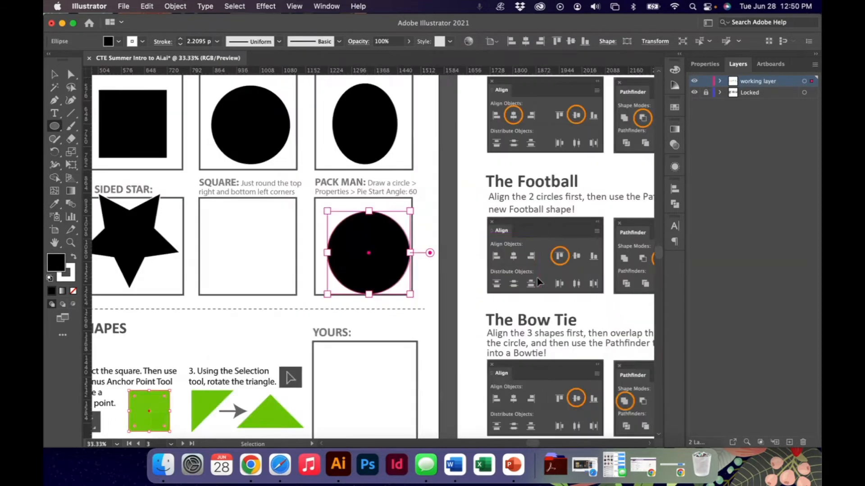
key("v")
mouse_move(405, 261)
left_mouse_down()
mouse_move(390, 241)
mouse_move(400, 247)
left_mouse_up()
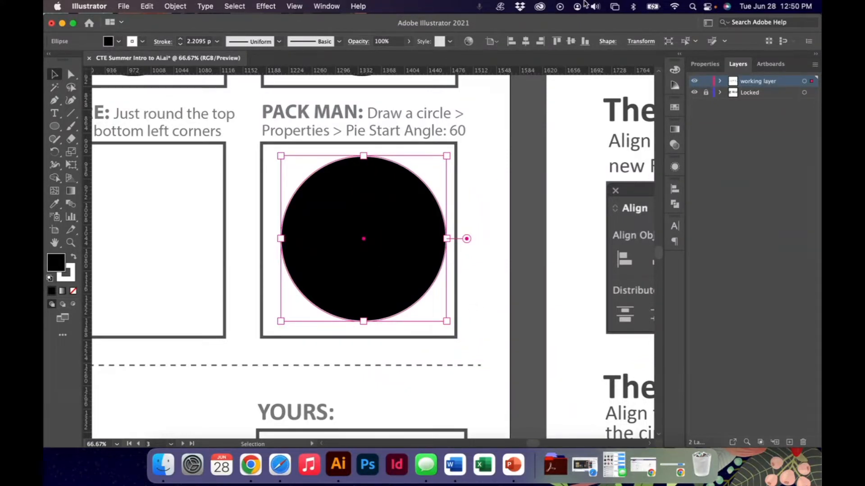
Try pie start angles of 30°, 45° and 40° on the Pack Man circle
left_click(608, 41)
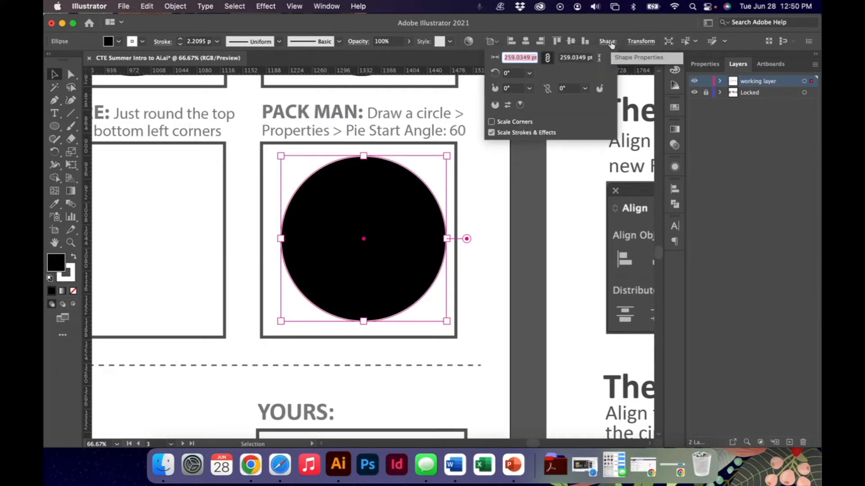
left_click(643, 42)
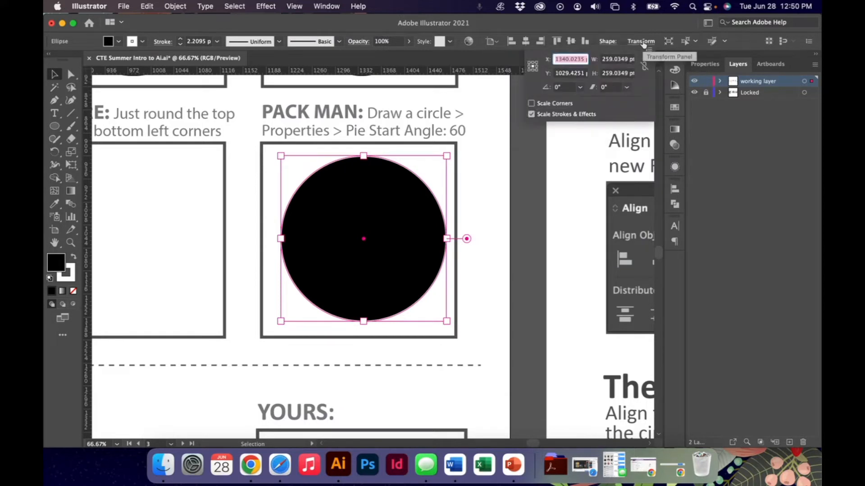
left_click(608, 41)
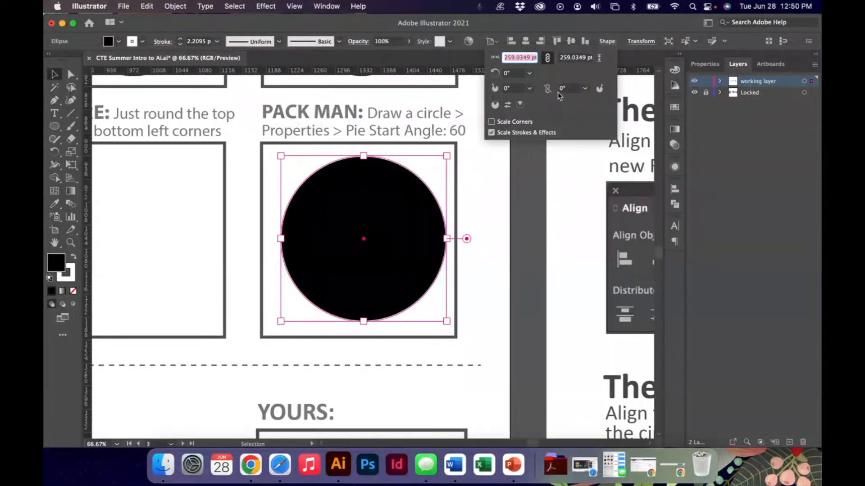
left_click(530, 88)
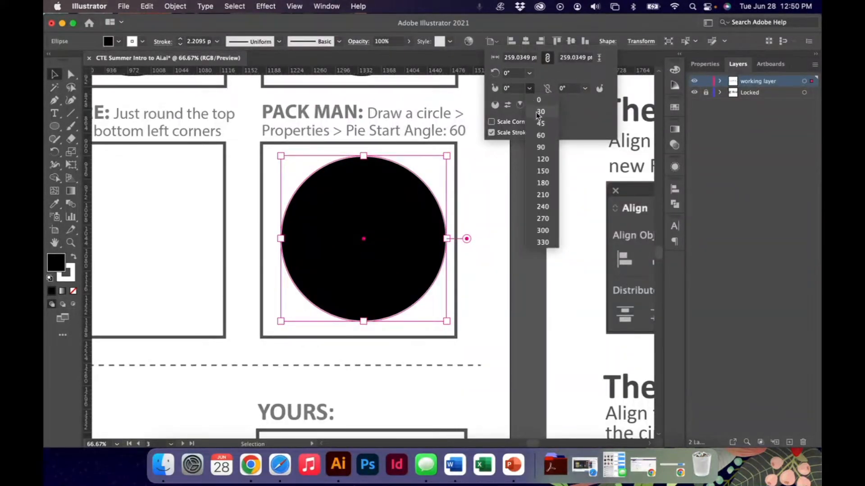
left_click(537, 116)
left_click(529, 89)
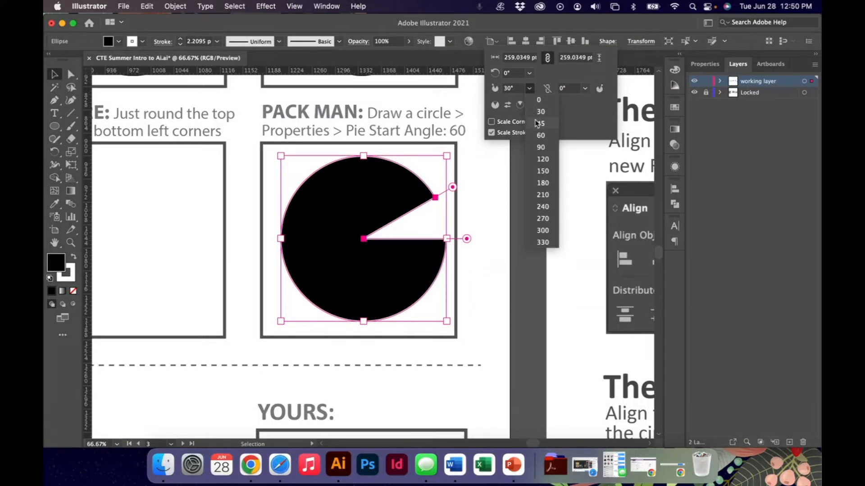
left_click(537, 123)
double_click(514, 88)
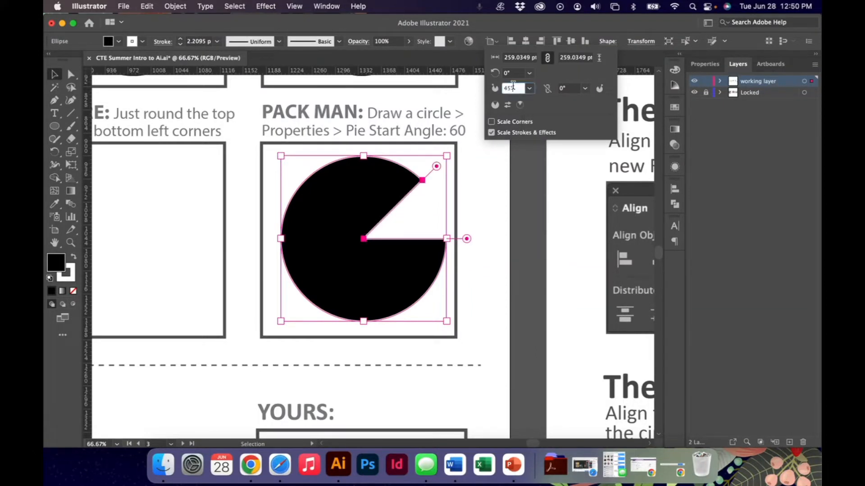
type("40")
key("Return")
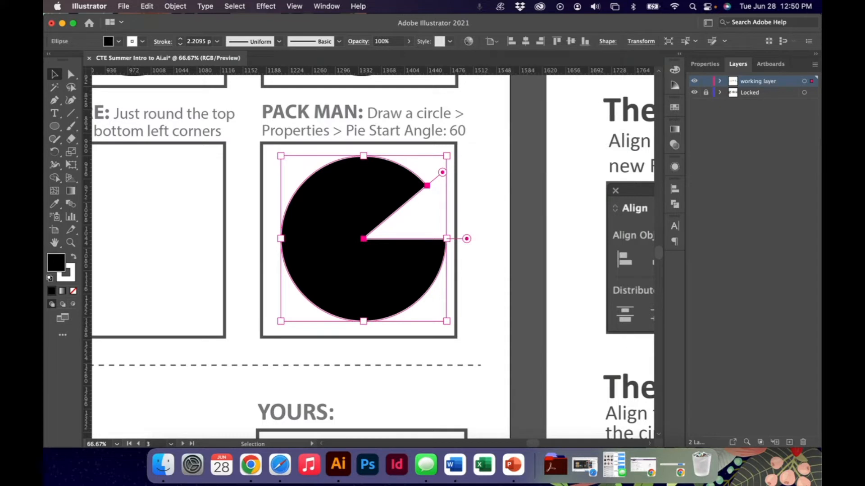
Set the Pack Man circle's pie start angle to 60°, and invert the pie and back again
left_click(495, 43)
left_click(529, 89)
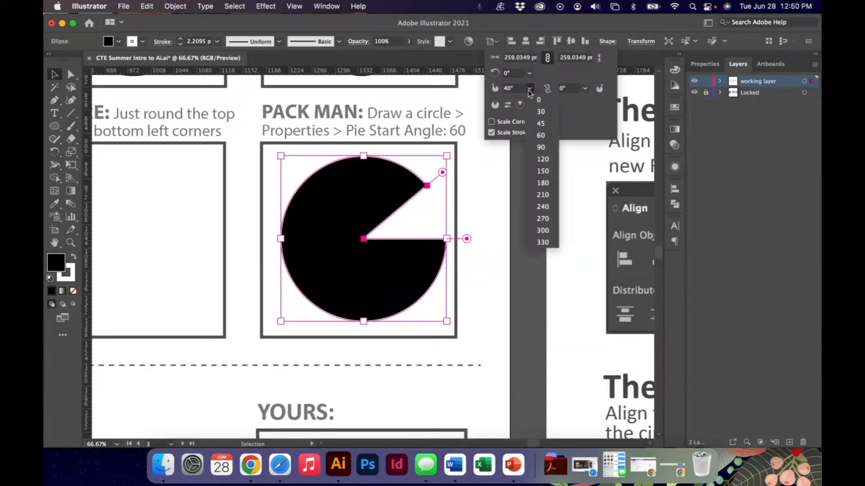
left_click(541, 135)
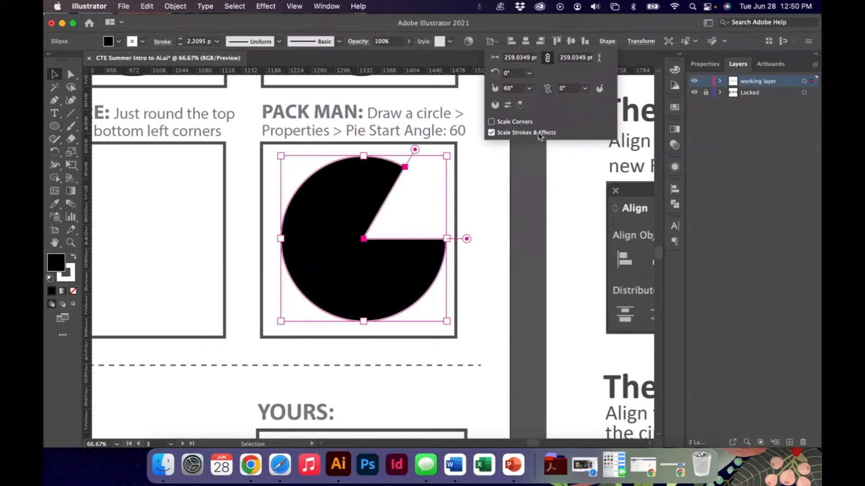
left_click(507, 106)
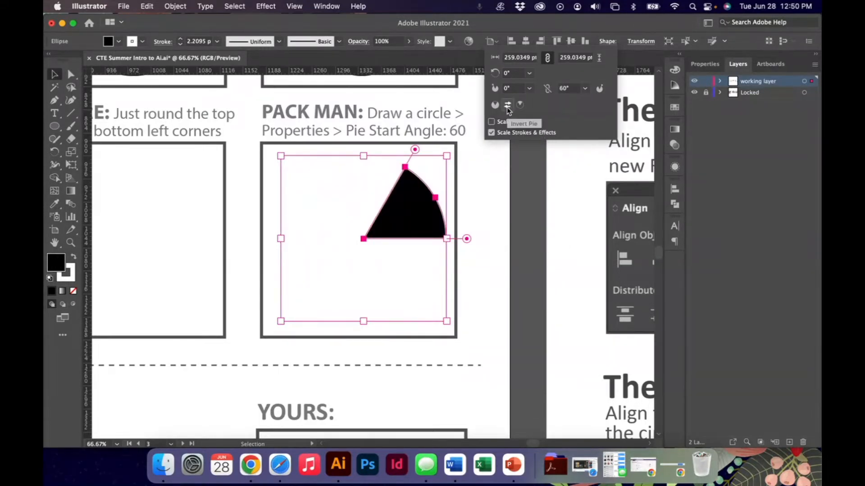
left_click(508, 107)
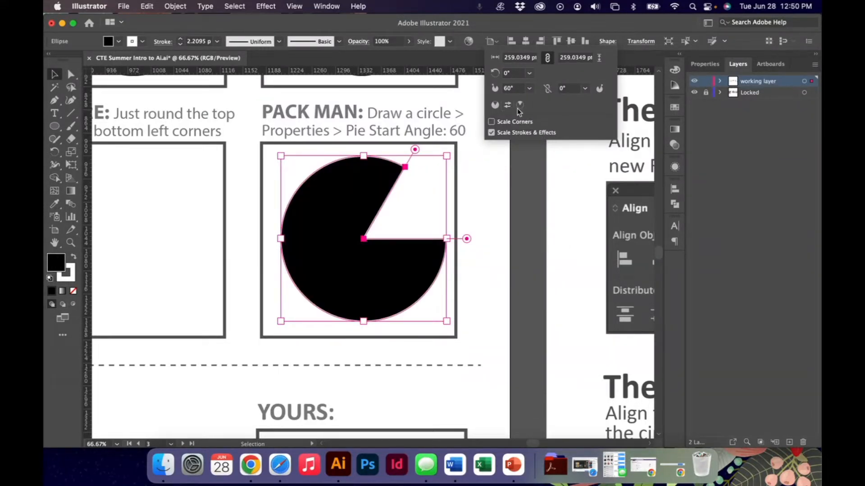
Set the Pack Man shape's rotation to 120°, deselect it, and fit the whole artboard in view
left_click(529, 73)
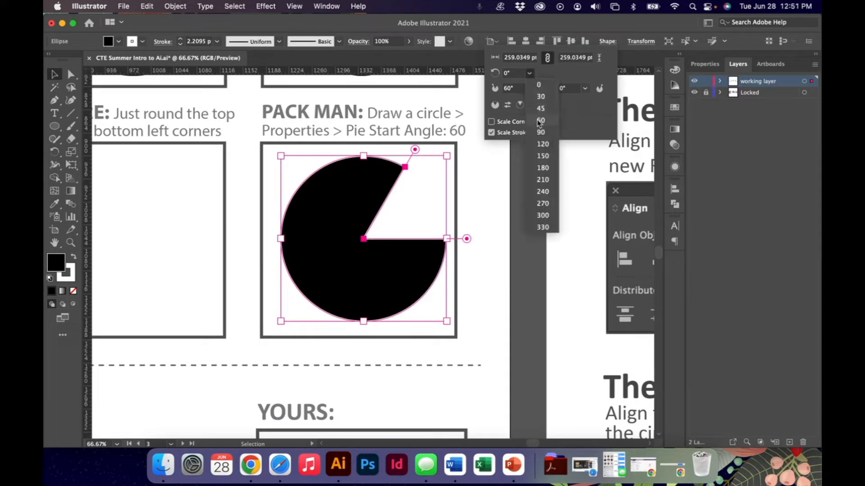
left_click(543, 145)
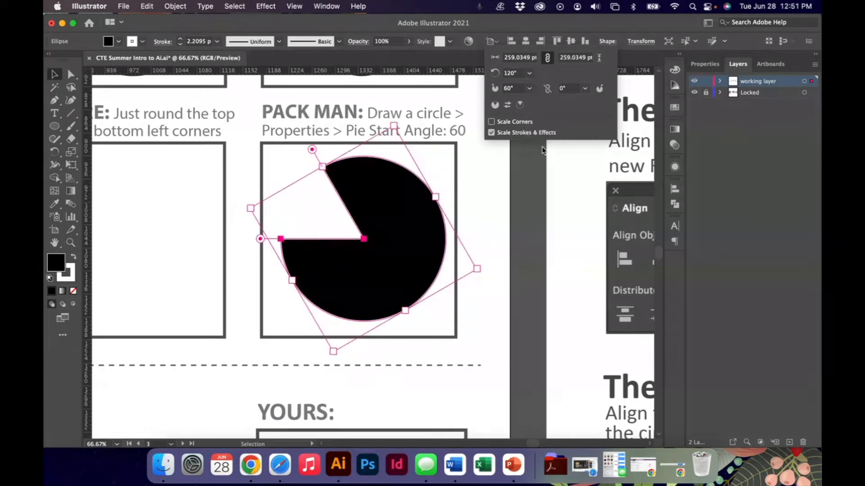
left_click(484, 193)
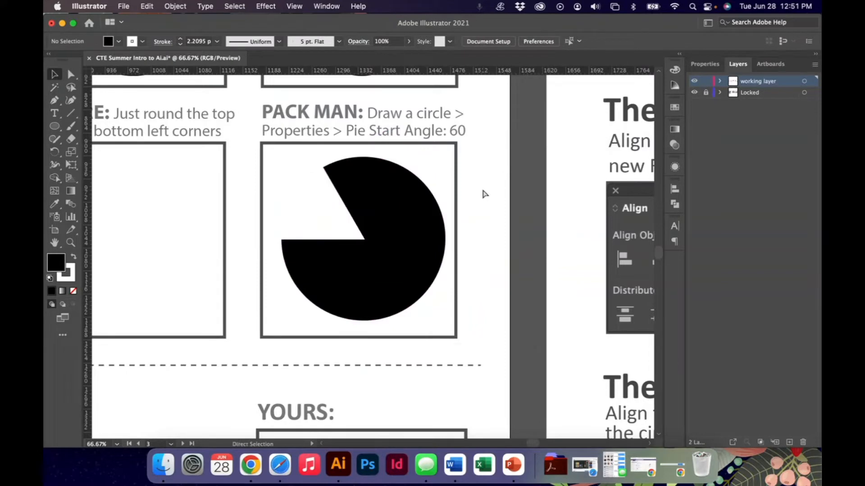
key("super+0")
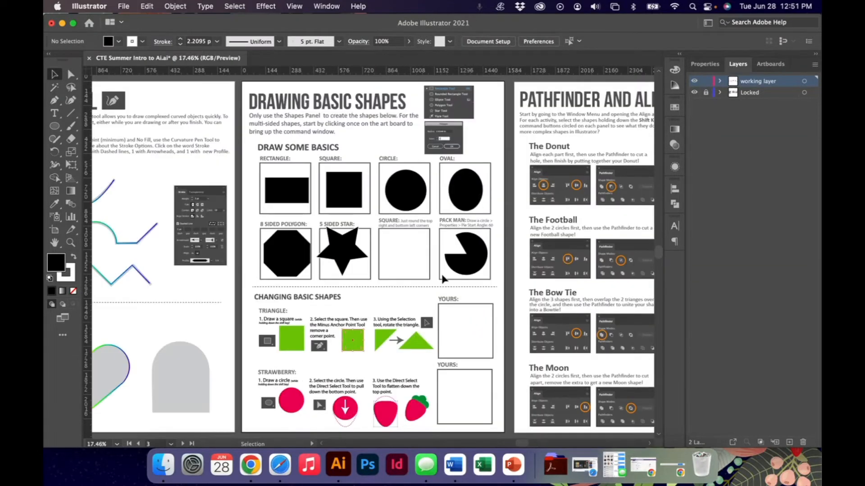
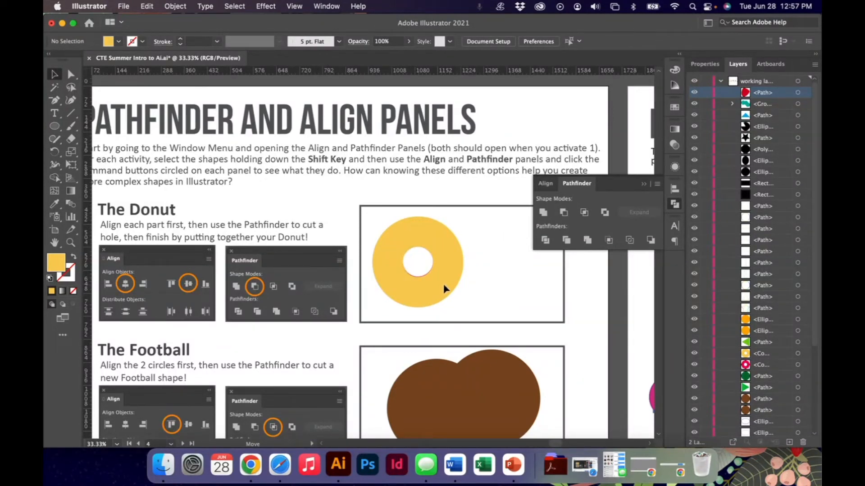
Bring the pink icing ring in The Donut box to the front, above the yellow donut base
left_click(443, 284)
right_click(443, 285)
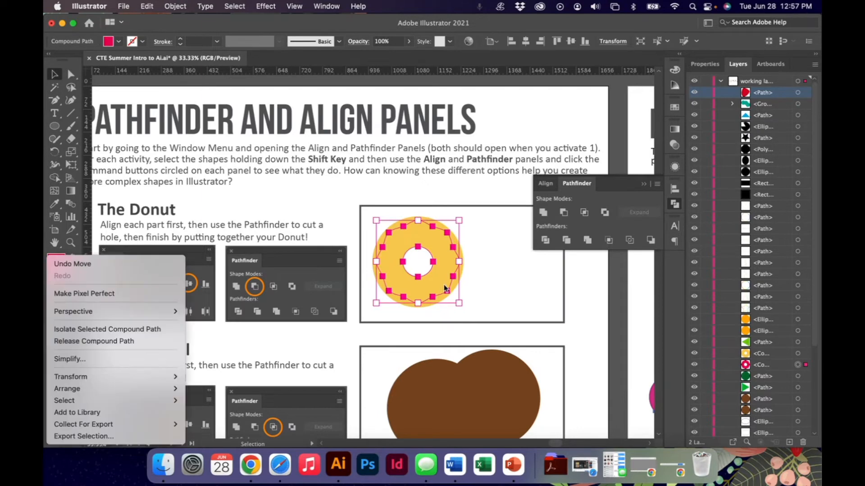
mouse_move(174, 389)
left_click(202, 383)
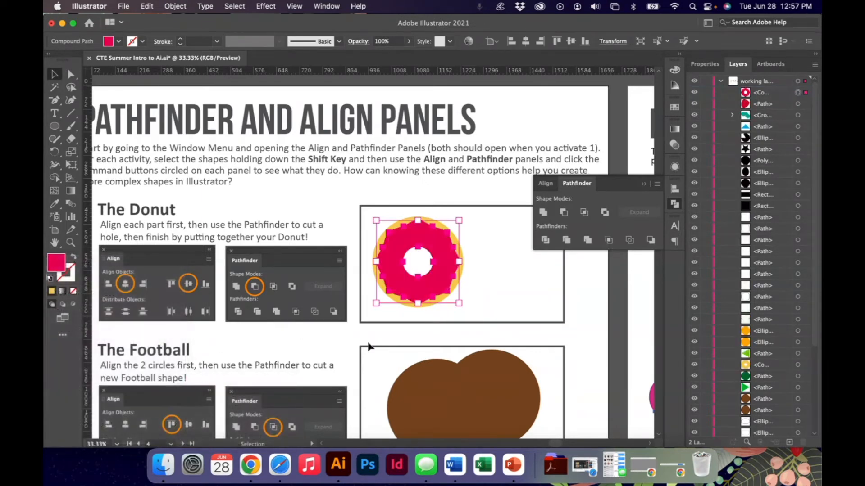
Align the pink icing and the yellow donut base on their horizontal and vertical centers, and deselect them
left_click(480, 286)
left_click(460, 276)
left_click(460, 276, "shift")
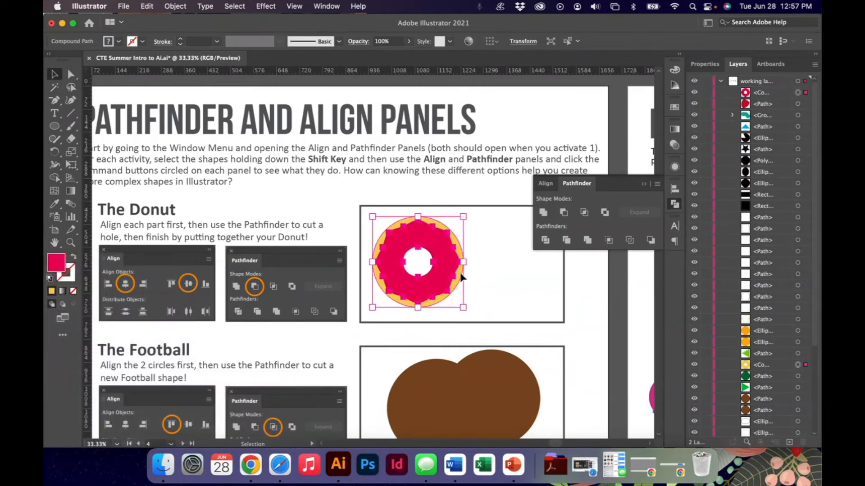
left_click(545, 183)
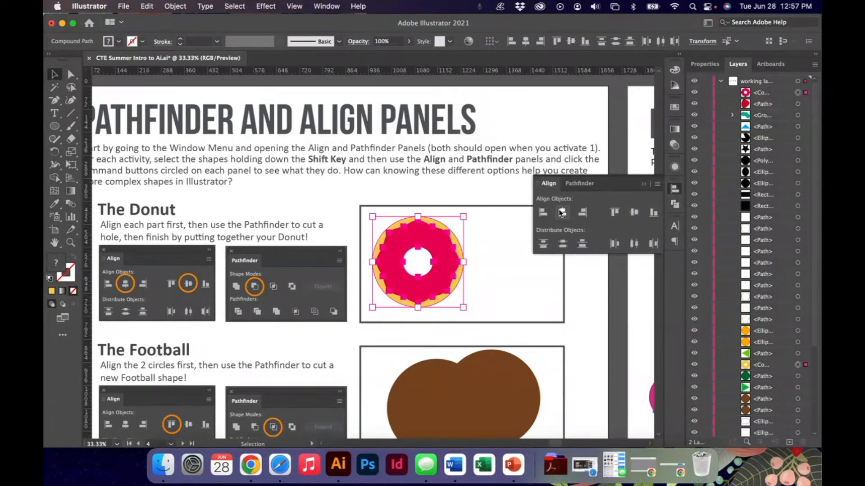
left_click(632, 213)
left_click(480, 295)
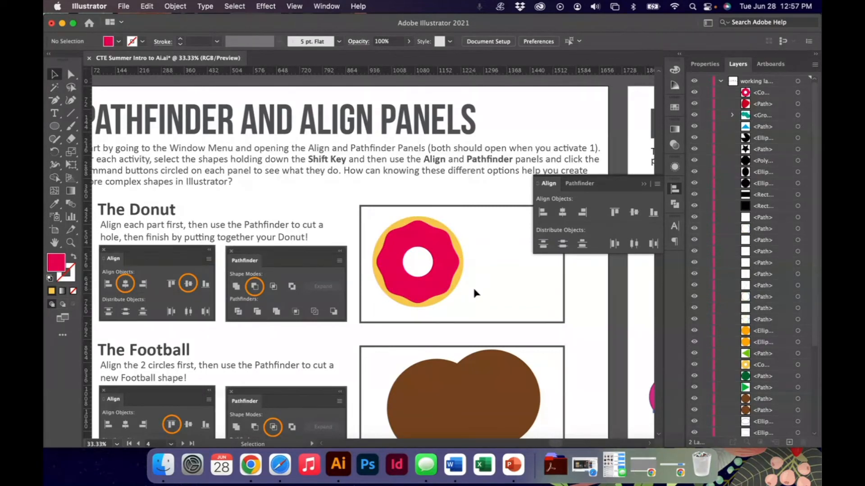
Top-align the two brown circles in The Football box and intersect them into a football shape
scroll(474, 293, "down", 5)
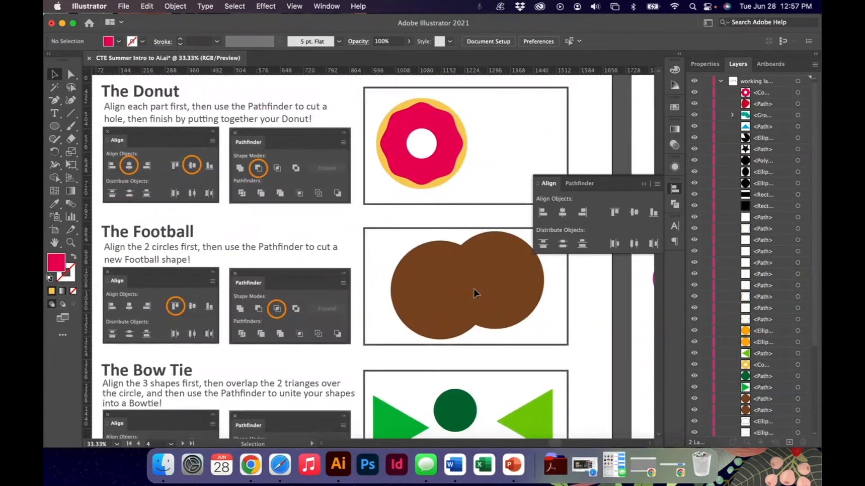
scroll(476, 294, "down", 1)
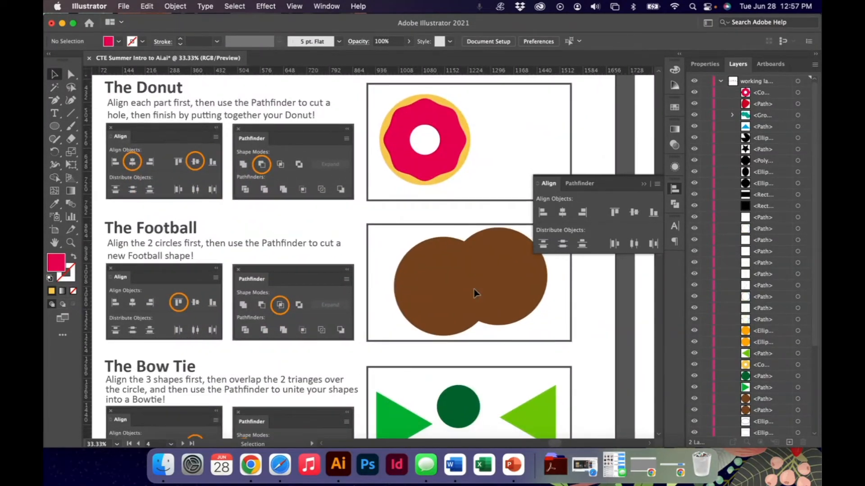
left_click(439, 287)
left_click(496, 283, "shift")
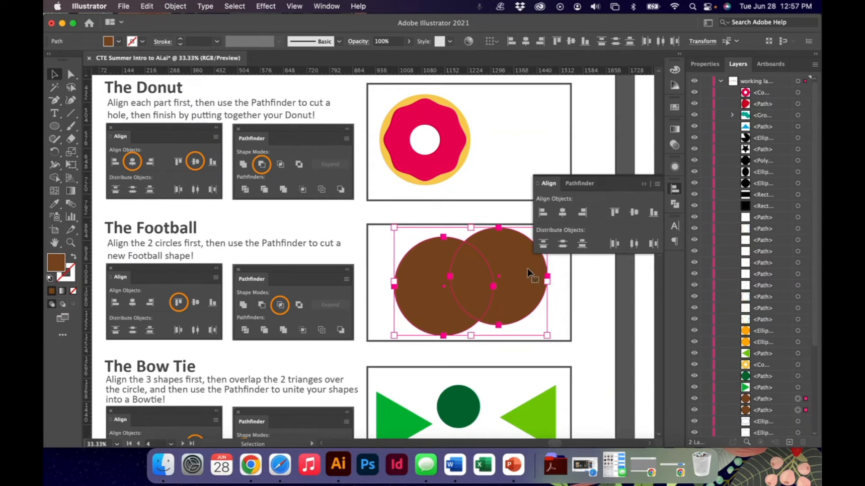
left_click(612, 217)
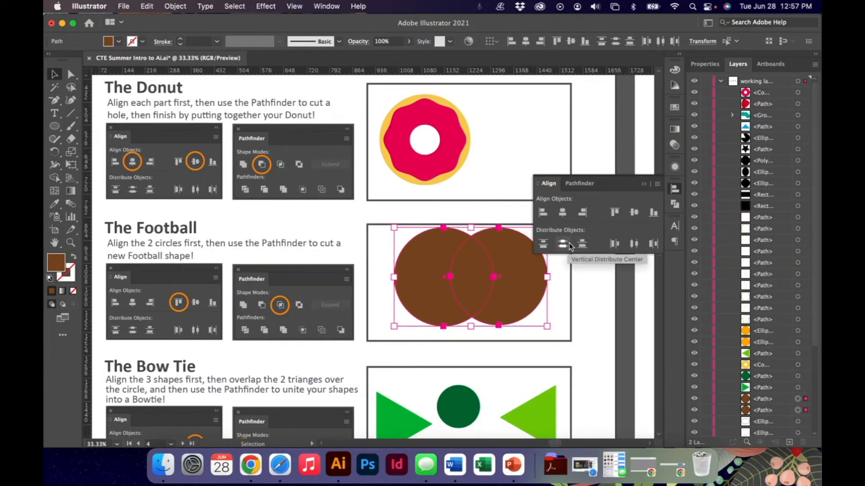
left_click(576, 184)
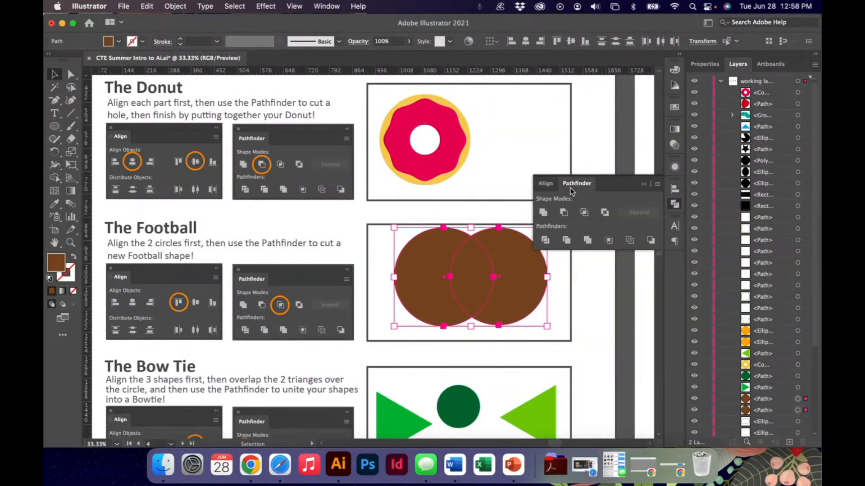
left_click(584, 213)
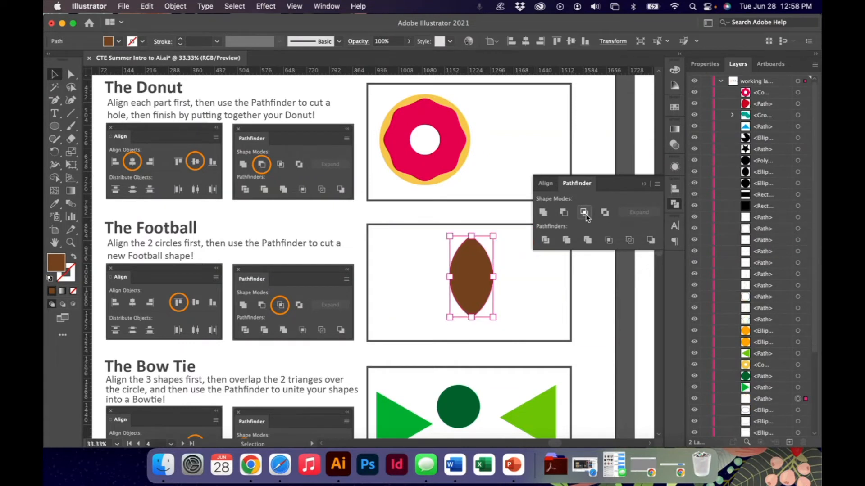
Enlarge the brown football shape, reposition it near the middle of its box, and deselect it
left_click(513, 298)
left_click(466, 299)
left_click_drag(493, 317, 511, 337)
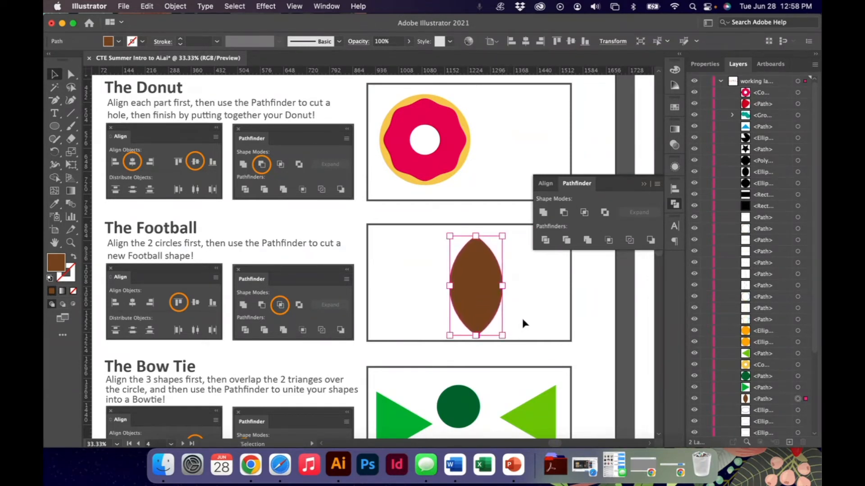
left_click_drag(485, 308, 475, 303)
left_click(502, 315)
Align the two green triangles and the dark green circle in The Bow Tie box on their vertical centers
scroll(503, 315, "down", 1)
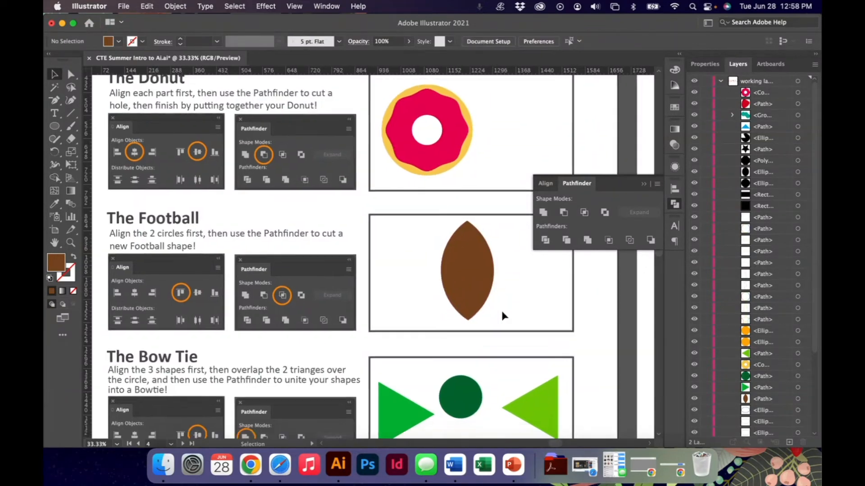
scroll(500, 309, "down", 5)
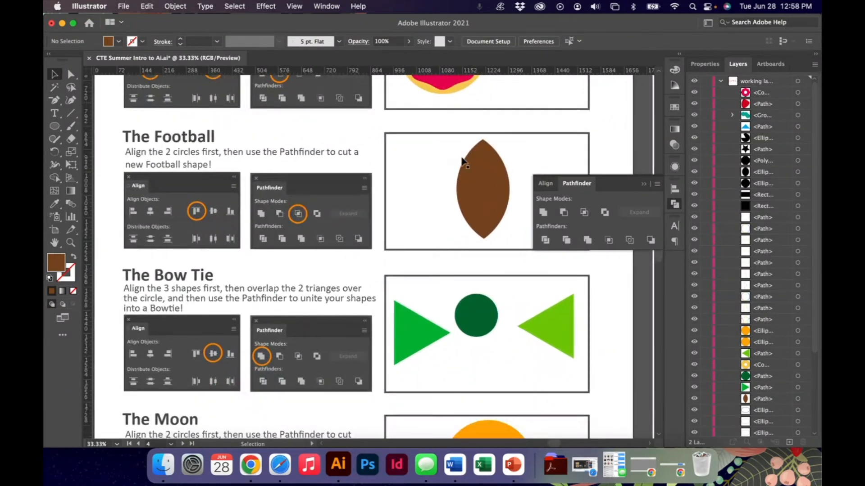
left_click(394, 344)
left_click(476, 316, "shift")
left_click(549, 328, "shift")
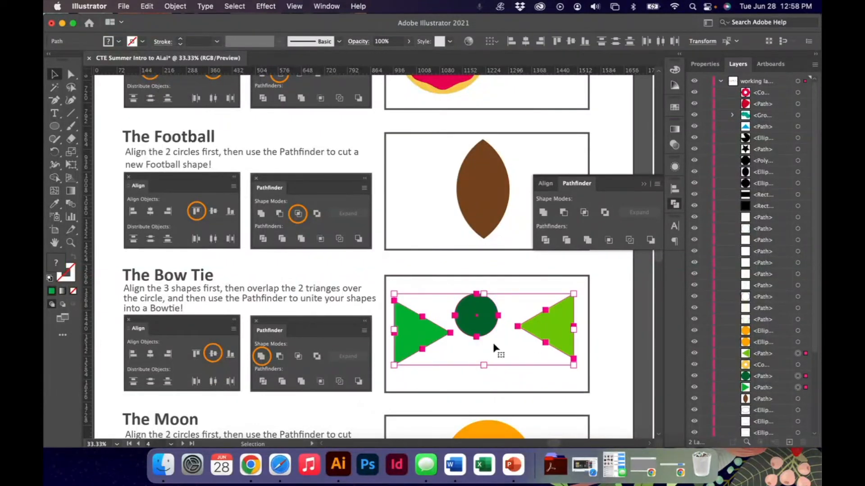
left_click(545, 184)
left_click(633, 213)
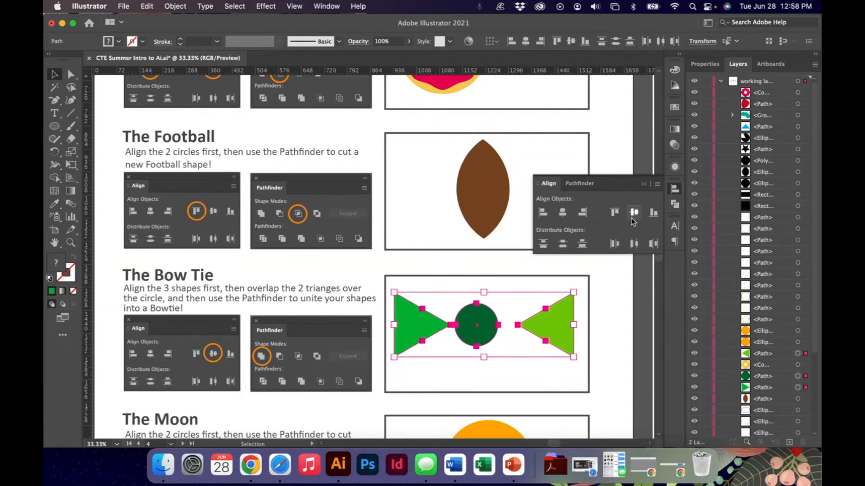
Move both triangles inward to overlap the dark green circle, and align all three shapes on their vertical centers again
left_click(518, 358)
left_click_drag(476, 331, 486, 331)
left_click_drag(560, 325, 535, 324)
left_click_drag(417, 325, 445, 325)
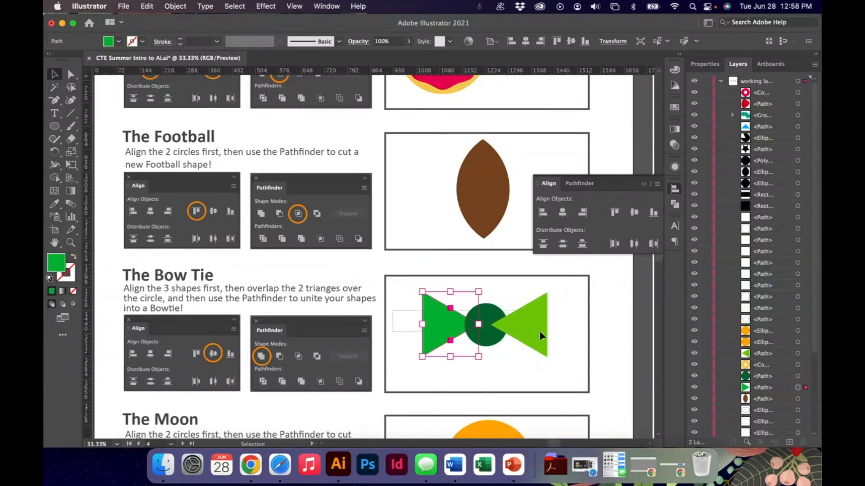
left_click_drag(539, 332, 556, 329)
left_click(633, 212)
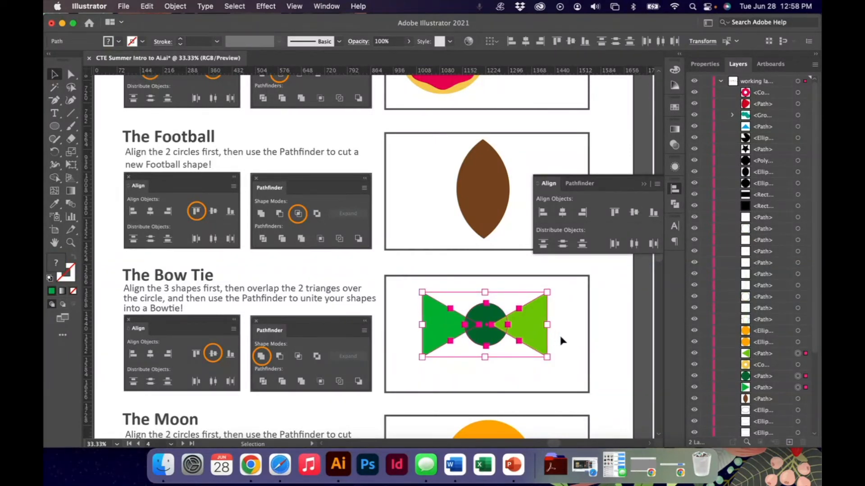
Try uniting the three bow tie shapes with the light green triangle in front, and undo the unite
left_click(579, 184)
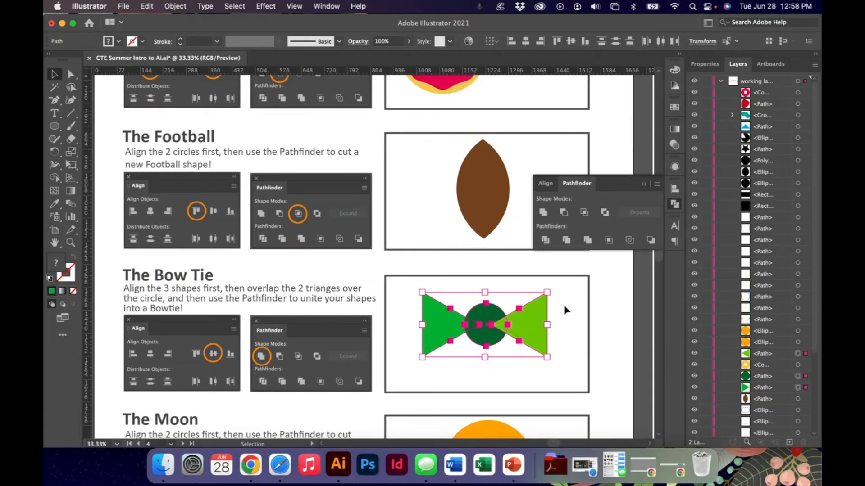
left_click(583, 284)
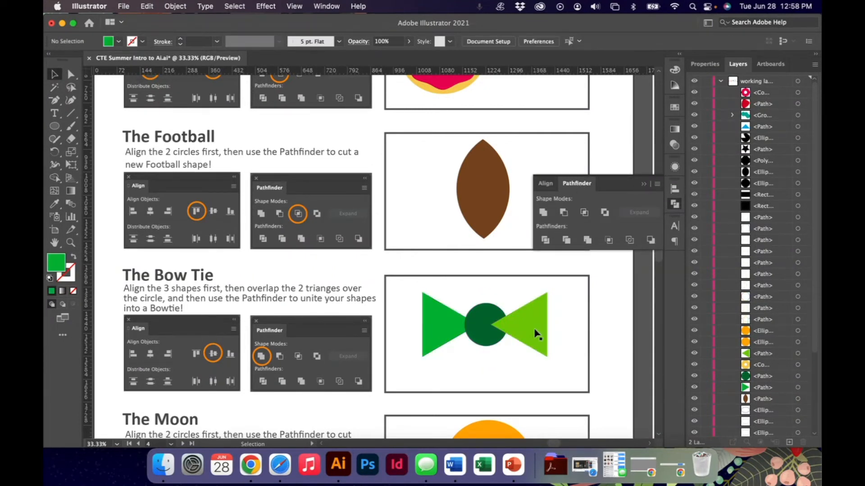
left_click_drag(477, 324, 556, 338)
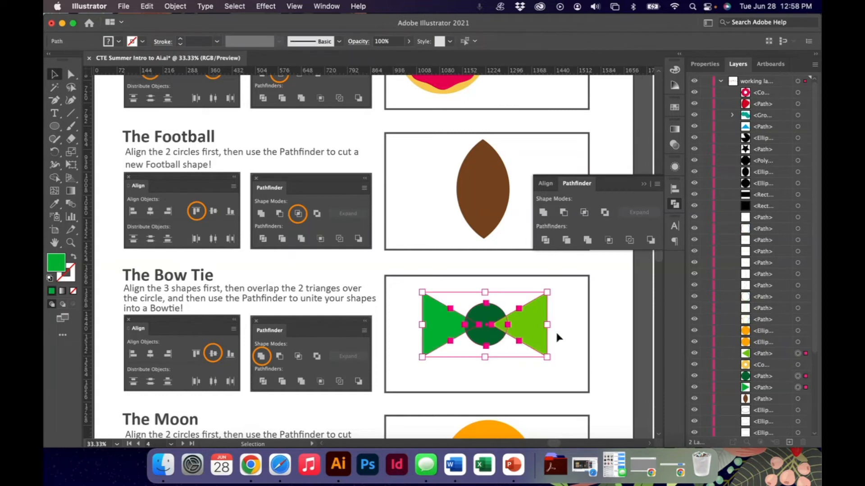
left_click(542, 213)
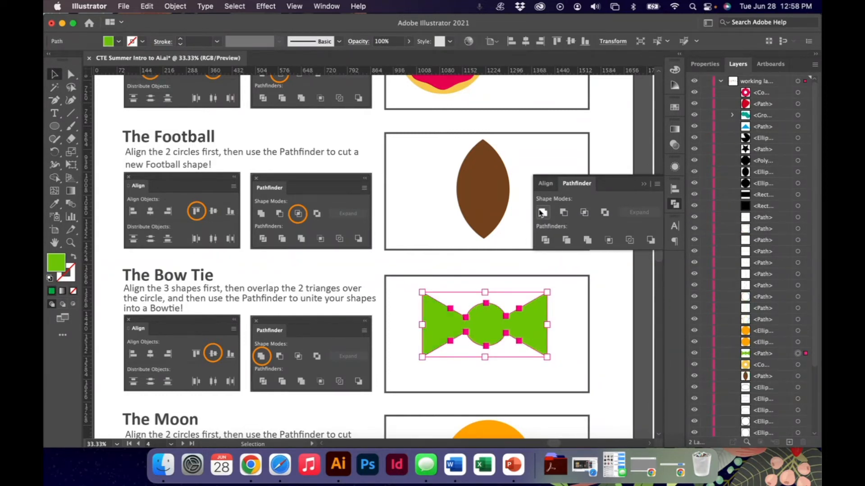
key("super+z")
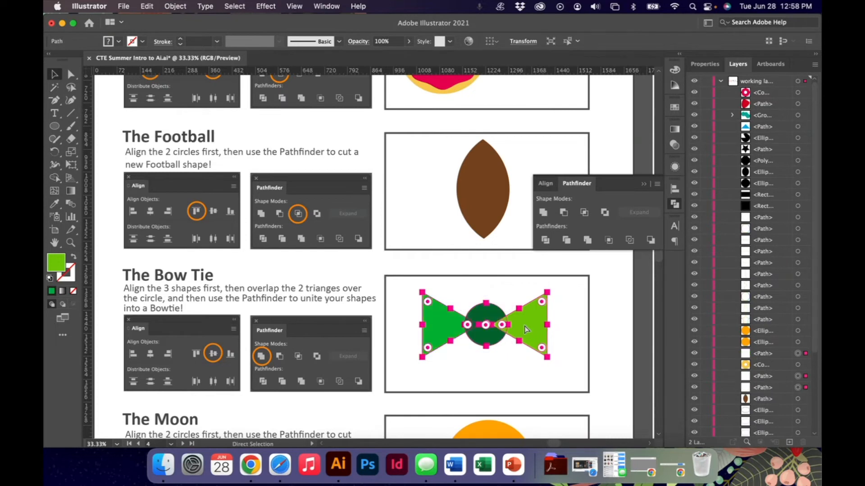
left_click(566, 335)
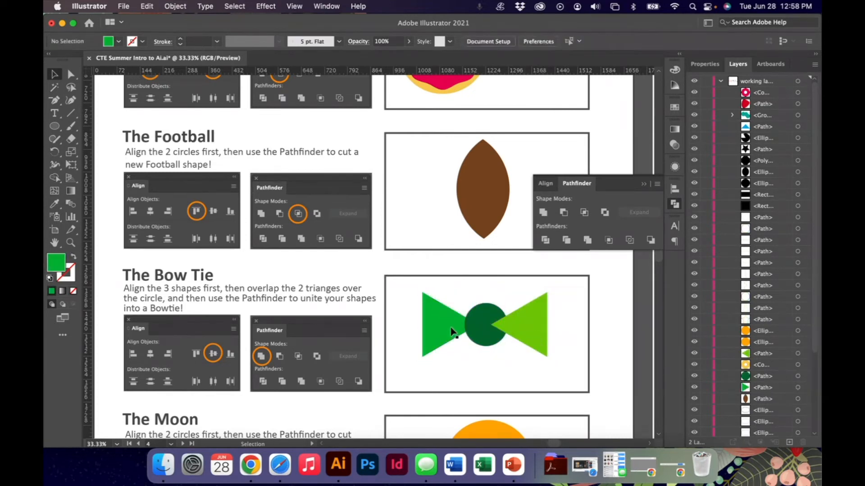
Bring the bow tie's dark green circle to the front, above both triangles
left_click(484, 327)
right_click(485, 327)
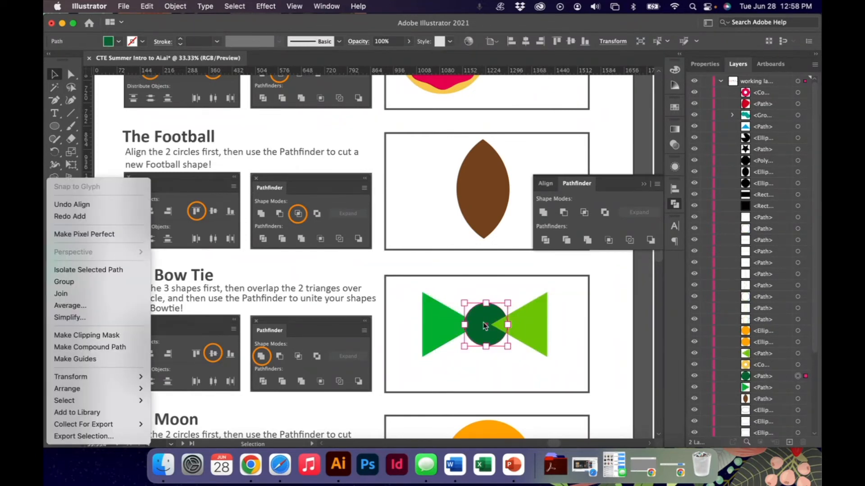
mouse_move(131, 387)
left_click(174, 381)
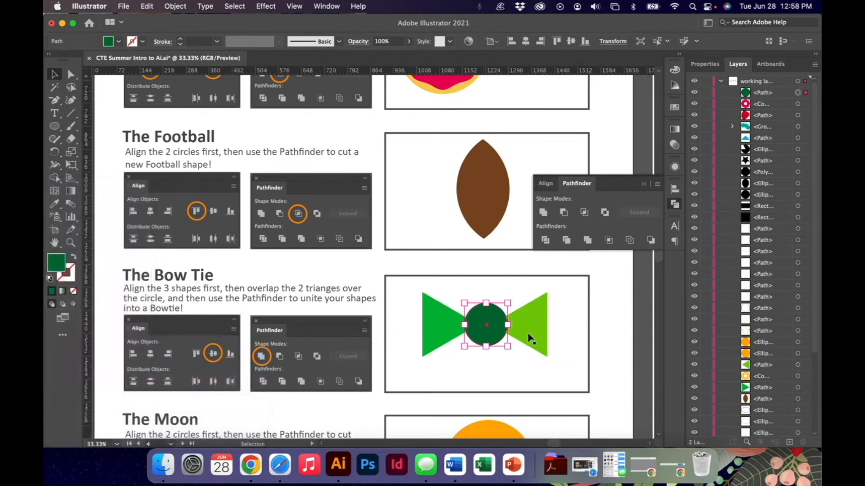
Try uniting the bow tie shapes with the dark green circle in front, and undo the unite
left_click_drag(562, 337, 428, 316)
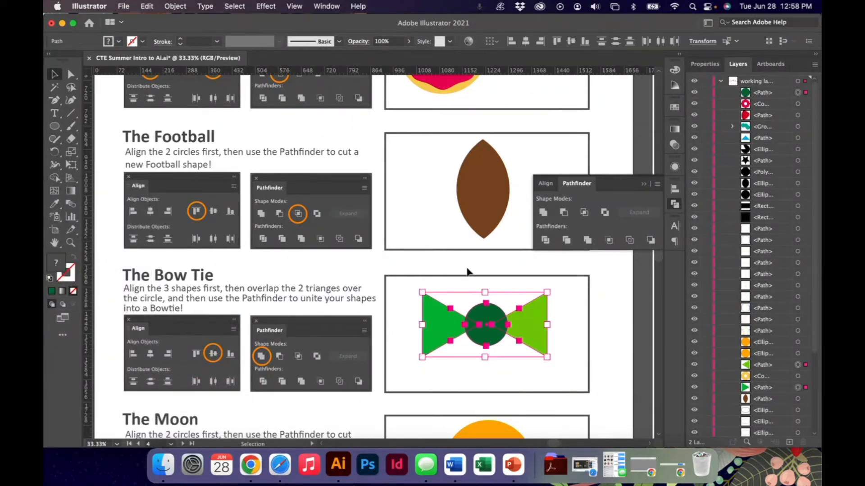
left_click(543, 214)
left_click(570, 323)
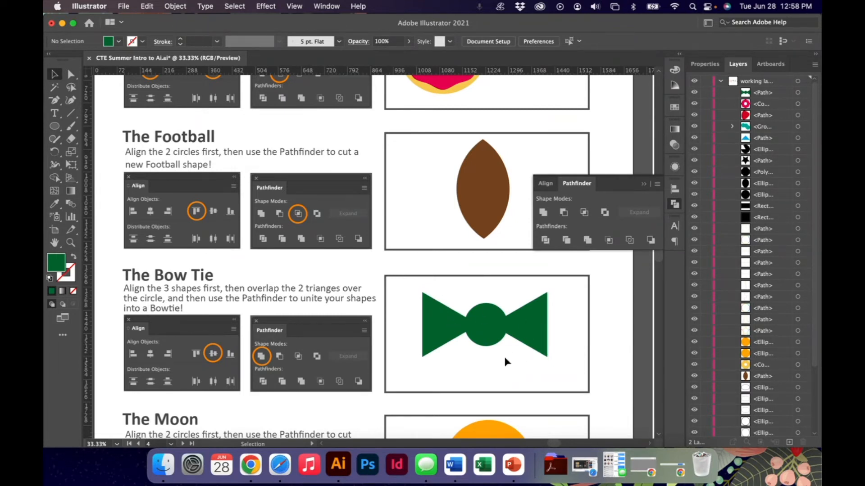
scroll(458, 368, "down", 5)
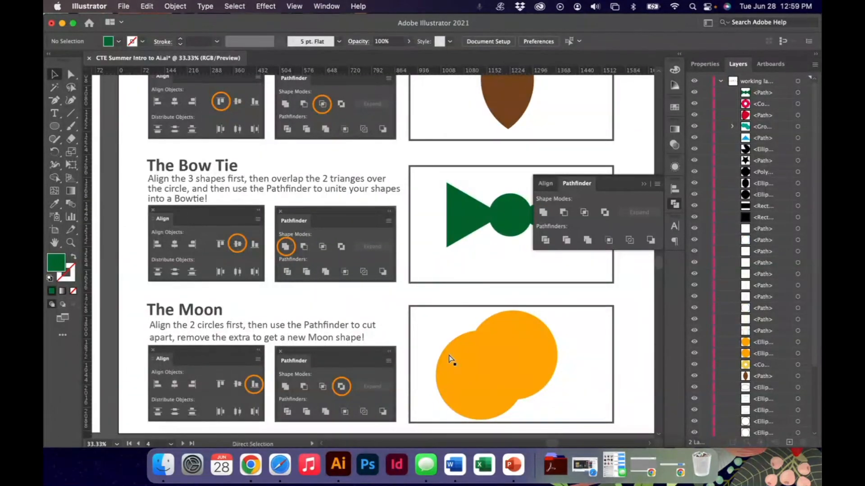
key("super+z")
scroll(454, 306, "right", 2)
scroll(454, 306, "right", 1)
left_click(474, 292)
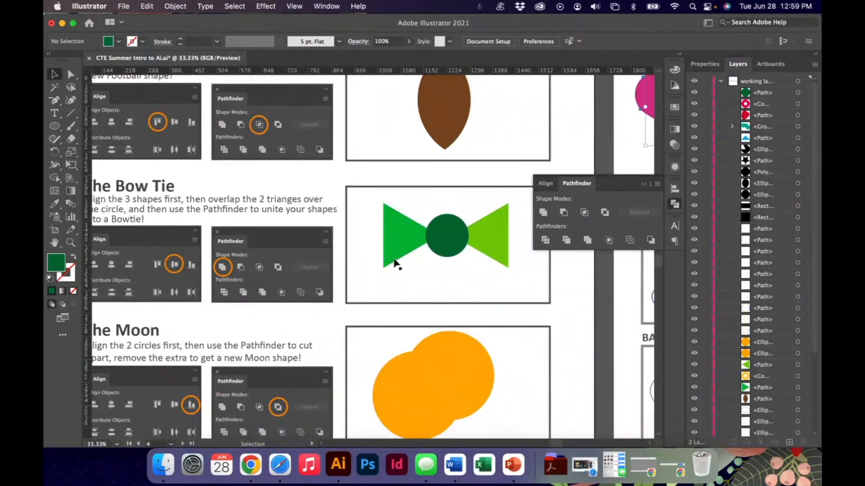
Move both triangles closer over the dark green circle, and unite the three shapes into one bow tie
left_click_drag(395, 242, 410, 242)
left_click_drag(503, 231, 495, 235)
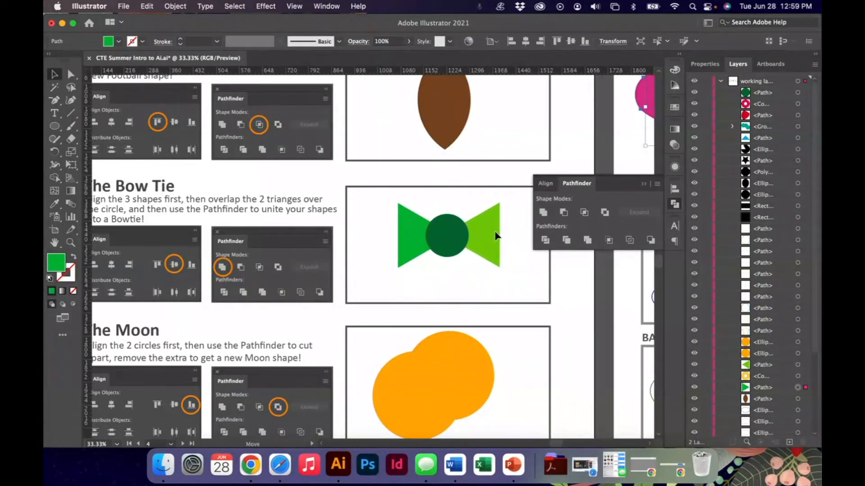
left_click(482, 273)
left_click_drag(494, 272, 404, 232)
left_click(543, 214)
left_click(435, 285)
Select both orange circles in the Moon box and align them by their bottom edges
scroll(436, 287, "down", 3)
scroll(436, 286, "left", 2)
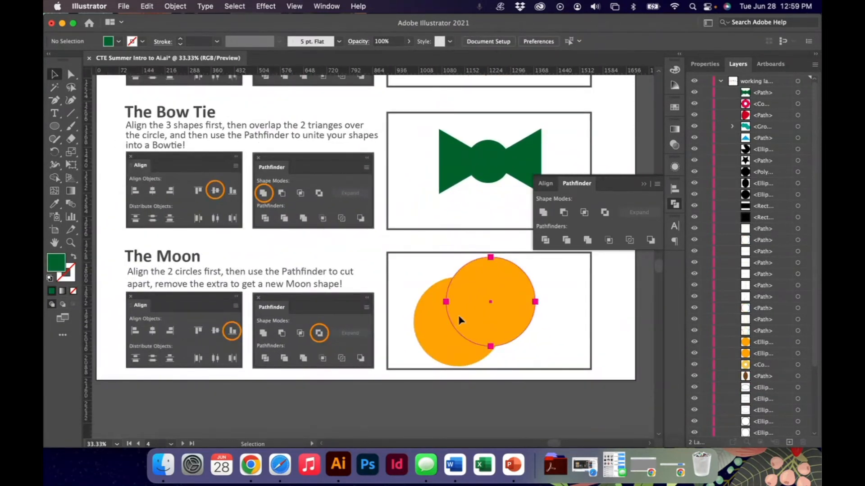
left_click(477, 317)
left_click(514, 295, "shift")
left_click(434, 332, "shift")
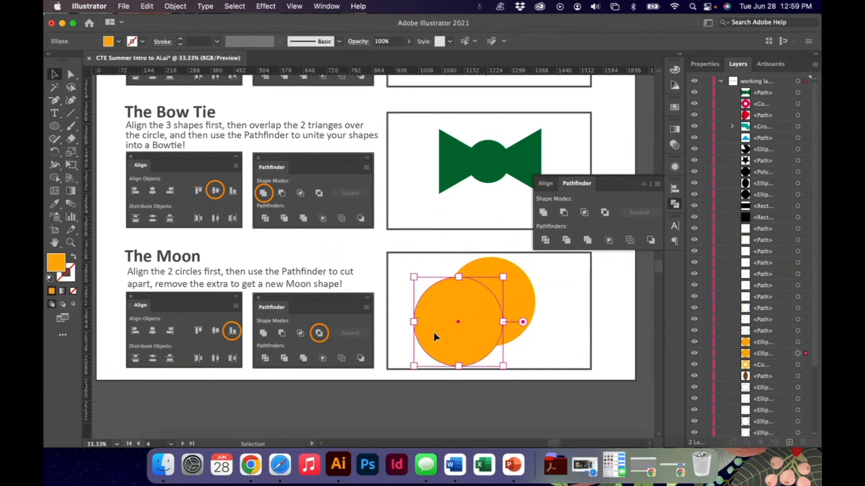
left_click(519, 283, "shift")
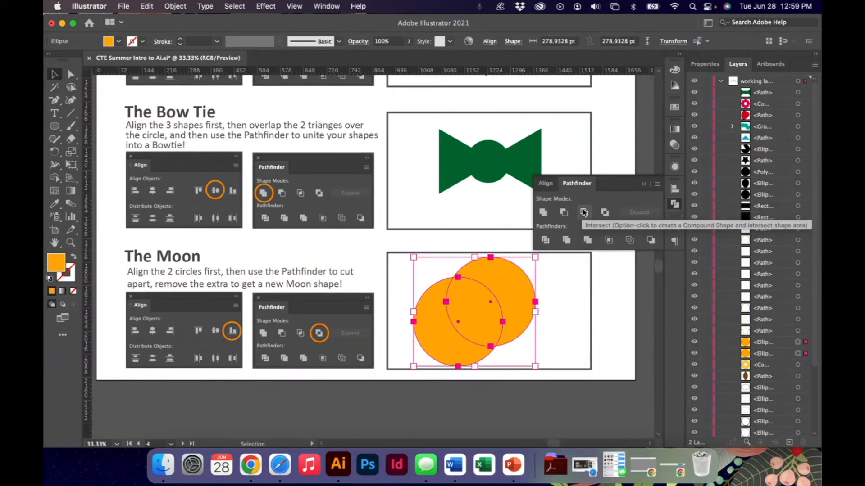
left_click(546, 184)
left_click(655, 215)
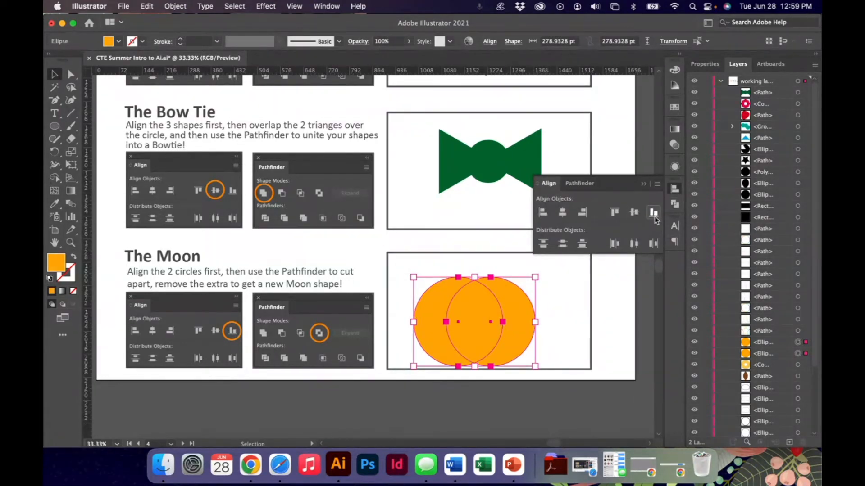
Exclude the overlapping area of the two moon circles with Pathfinder, and isolate the resulting group for editing
left_click(580, 185)
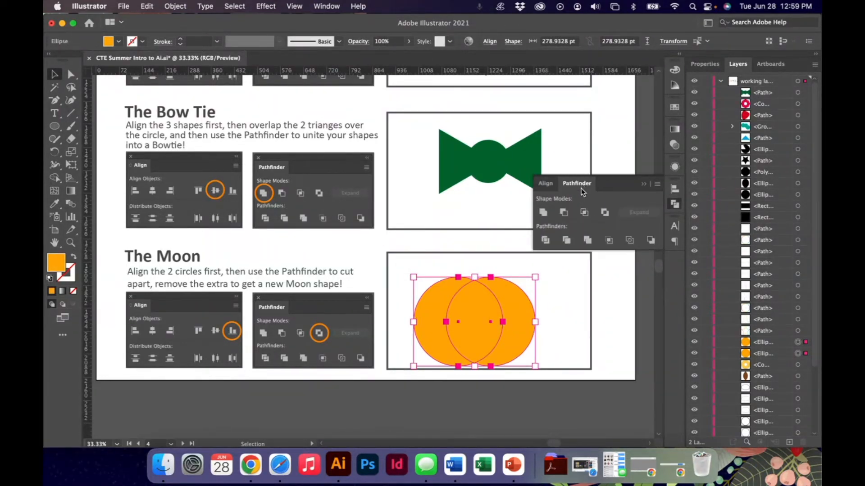
left_click(605, 213)
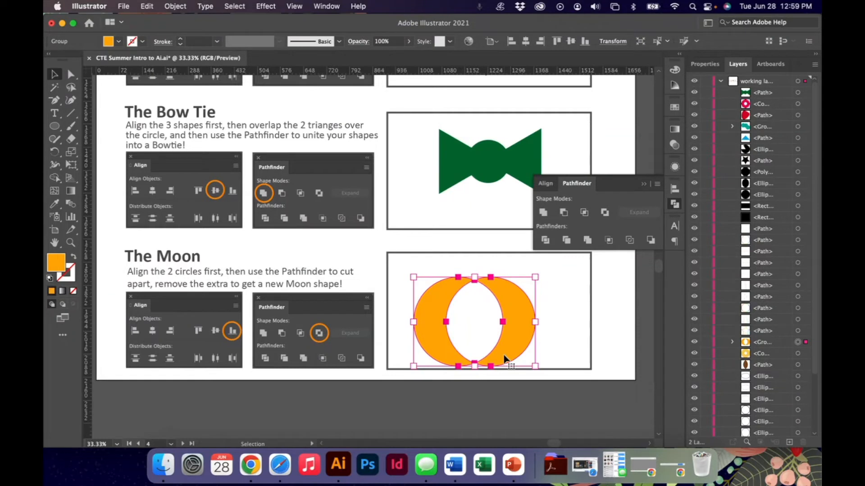
left_click(551, 329)
left_click(521, 318)
left_click(430, 322)
double_click(430, 322)
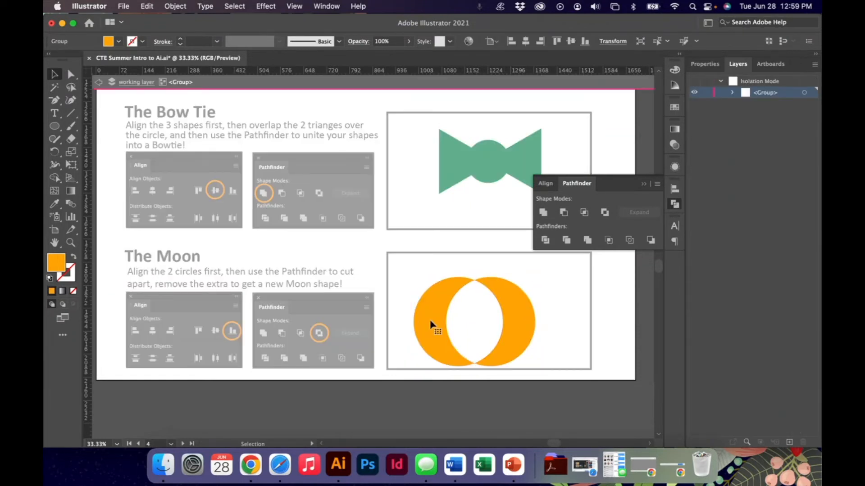
Separate the left crescent from the right one, delete the left crescent, and leave group isolation
left_click(430, 319)
left_click_drag(430, 320, 414, 320)
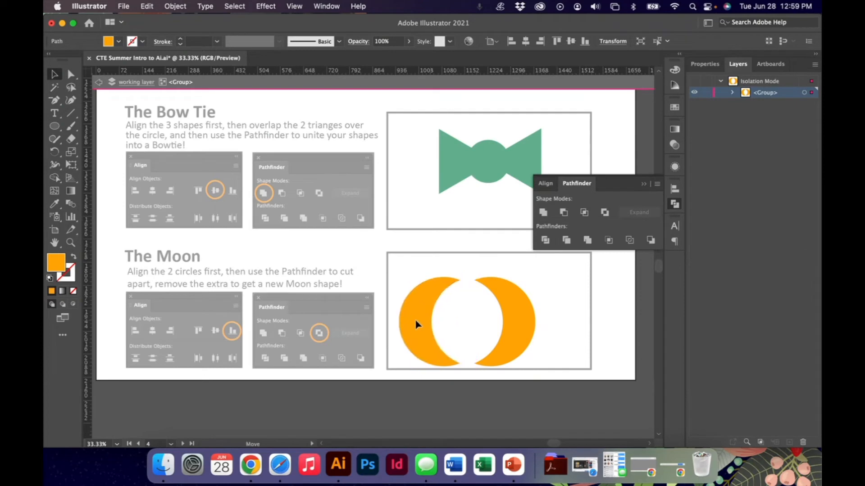
left_click(415, 320)
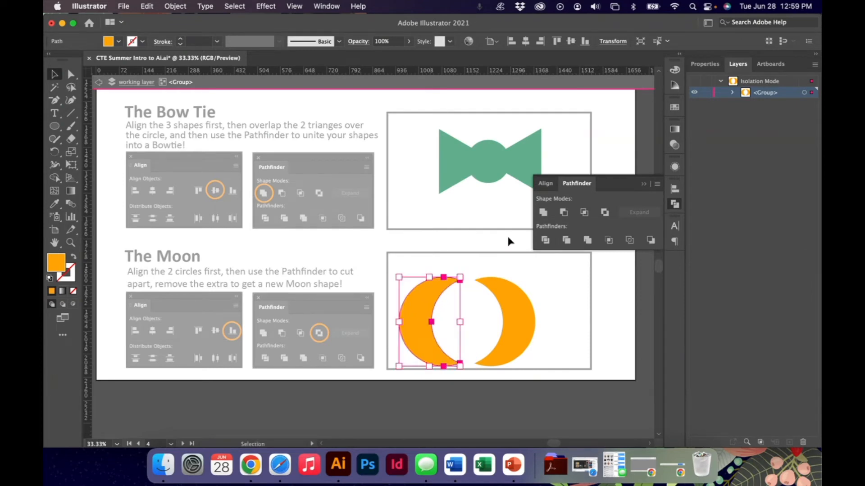
left_click(526, 314)
left_click(445, 313)
left_click_drag(412, 315, 434, 310)
key("Delete")
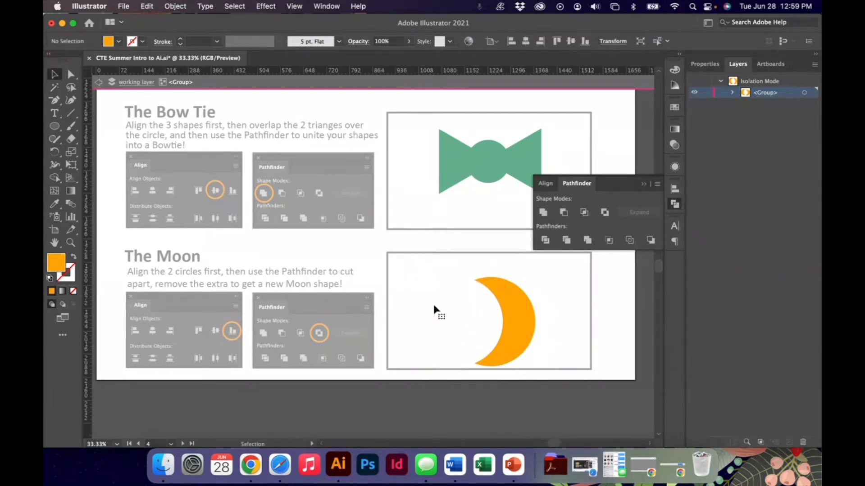
key("Escape")
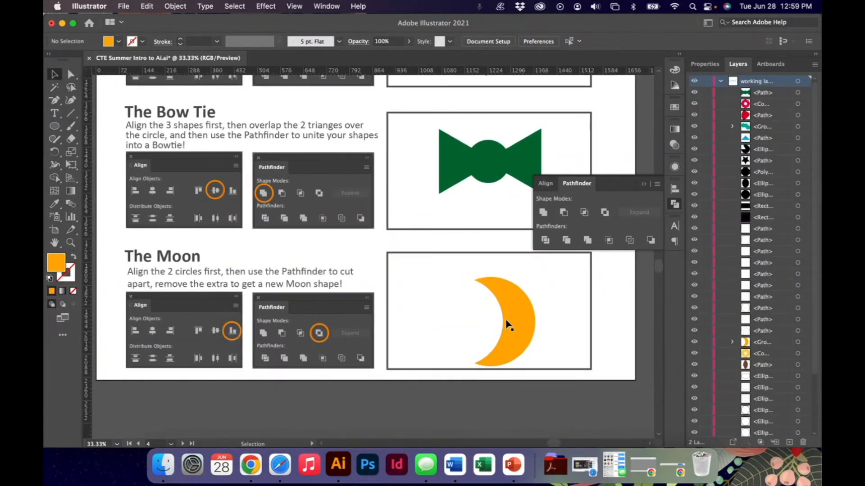
Undo the deletion and the move of the left crescent, and leave group isolation
key("cmd+z")
key("super+z")
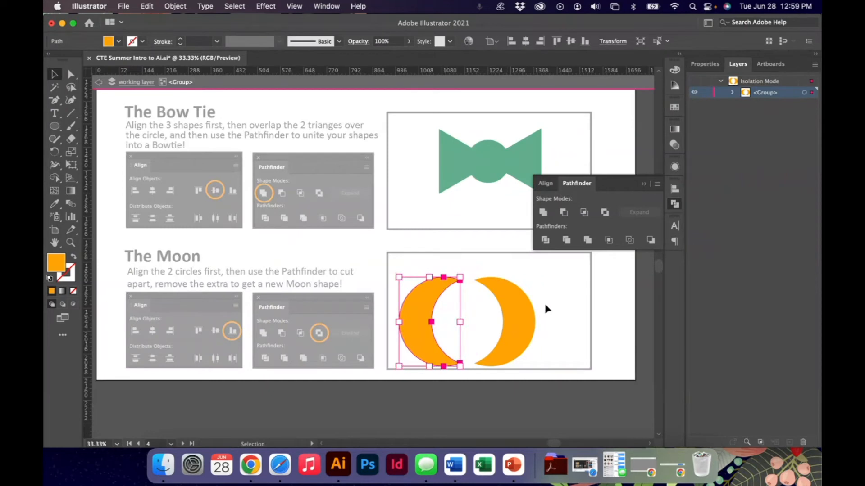
key("super+z")
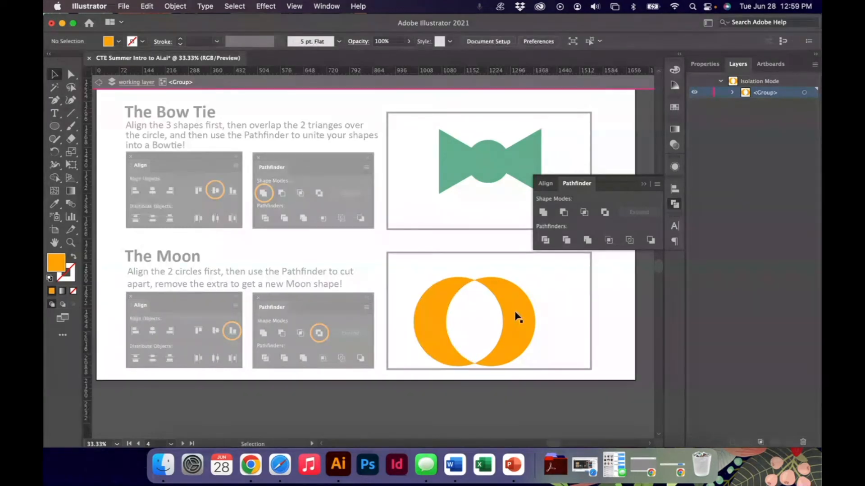
key("Escape")
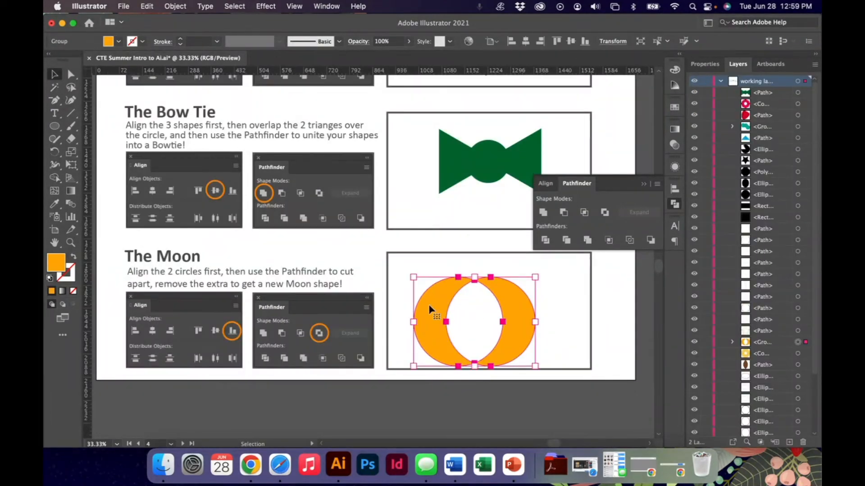
Delete only the left crescent inside the moon group, and move the remaining crescent slightly up in its box
key("Delete")
key("super+z")
double_click(429, 306)
left_click(429, 307)
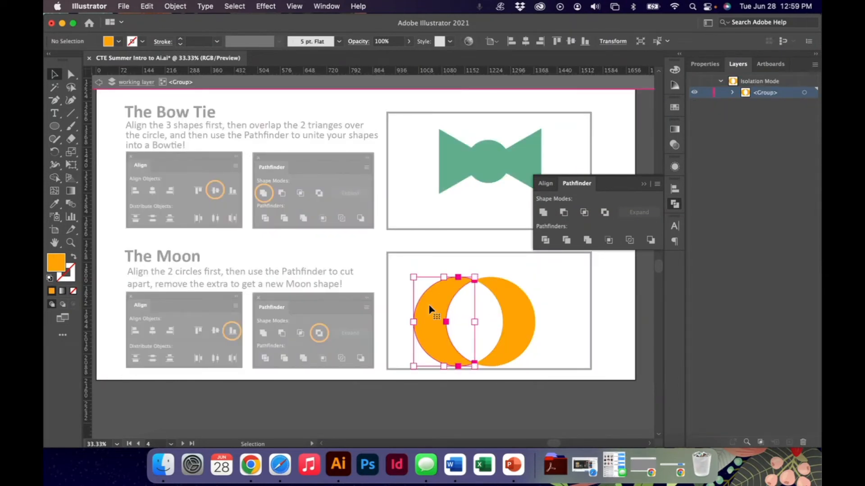
key("Delete")
key("Escape")
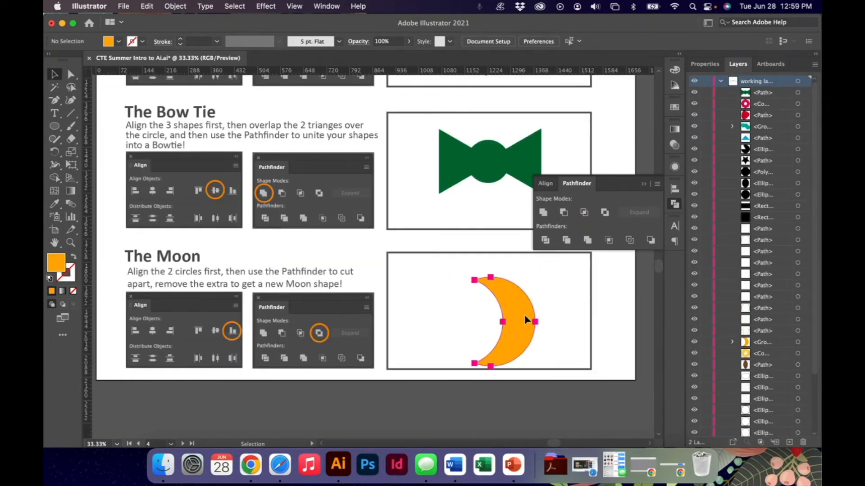
left_click(524, 302)
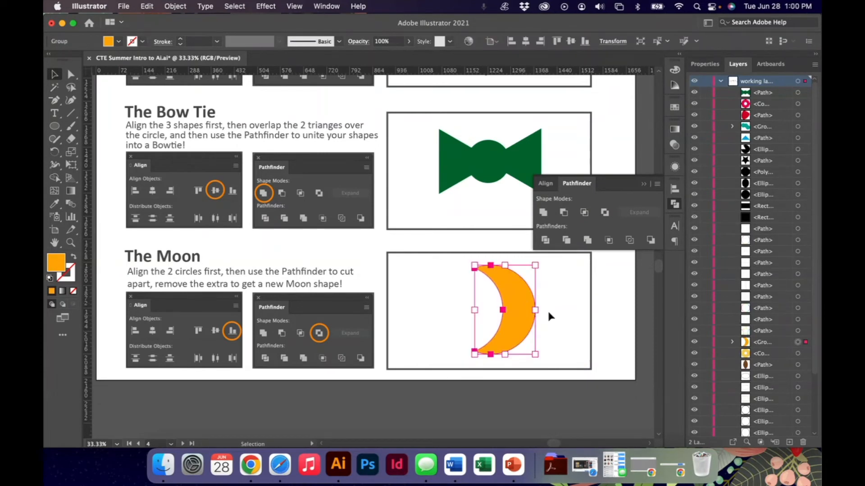
left_click(565, 322)
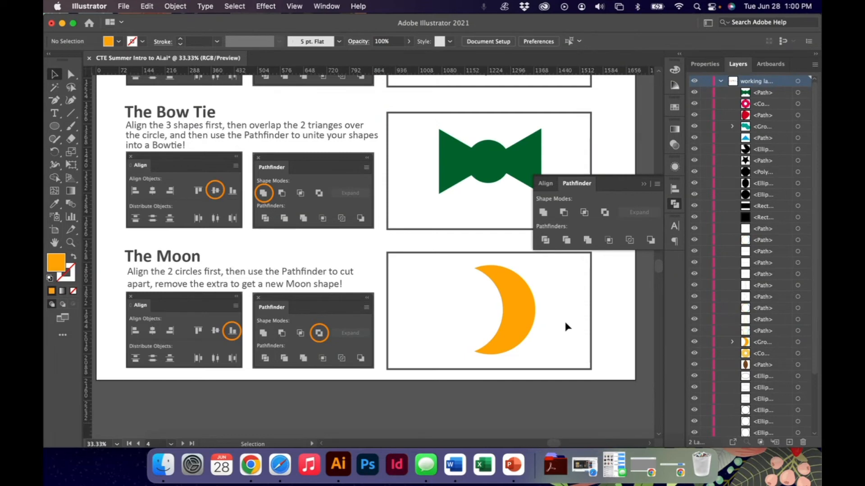
Undo the moon edits back to the two original unaligned circles
key("super+0")
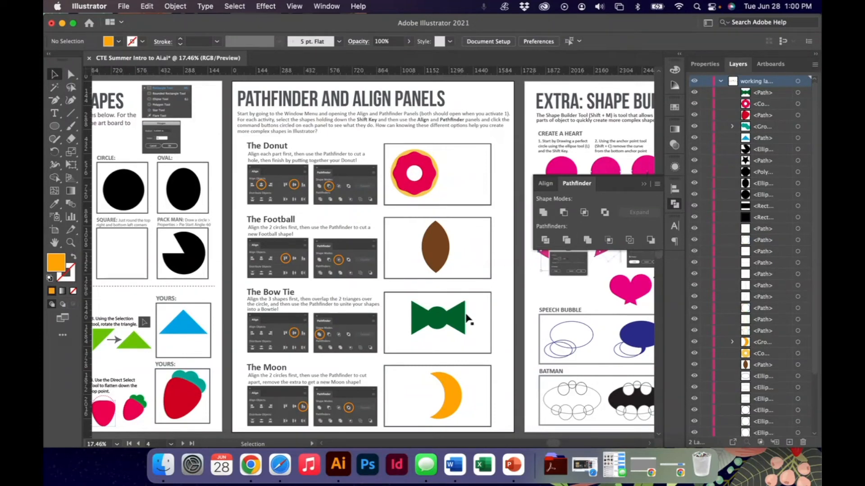
double_click(460, 383)
key("super+z")
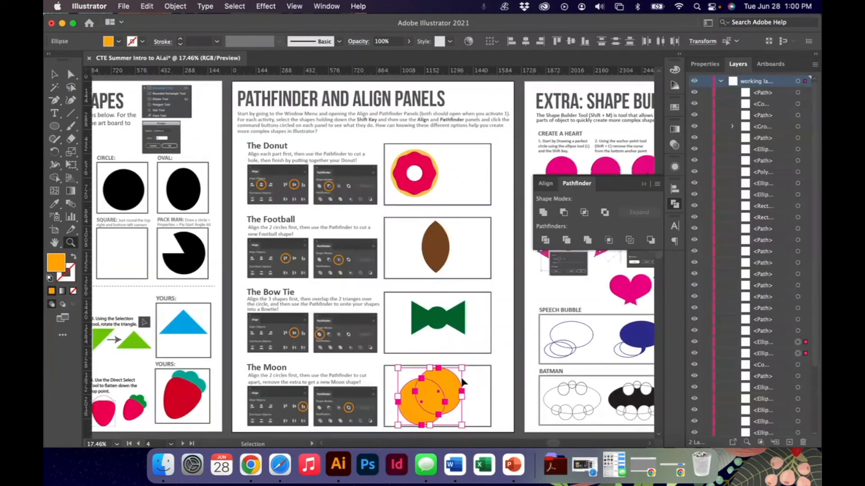
key("z")
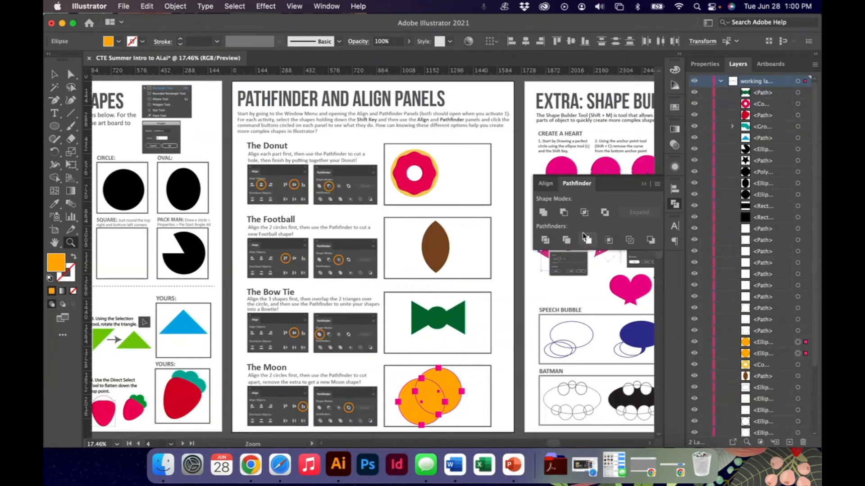
Divide the two overlapping moon circles with Pathfinder, and pull the right crescent and the middle overlap piece away
left_click(545, 241)
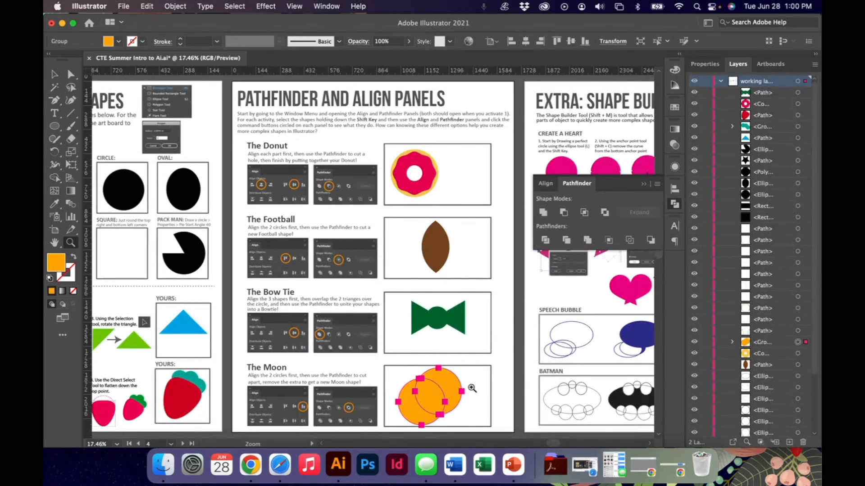
left_click(471, 409)
left_click(352, 239)
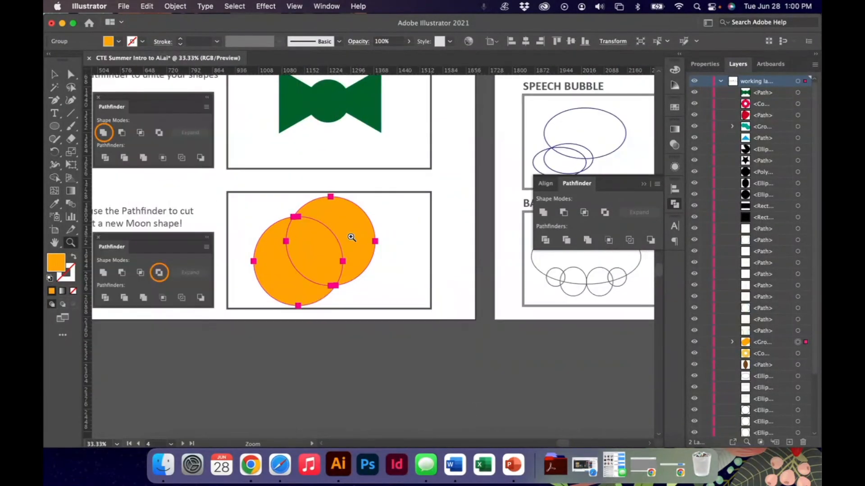
left_click(350, 235)
key("v")
left_click(442, 261)
left_click(373, 250)
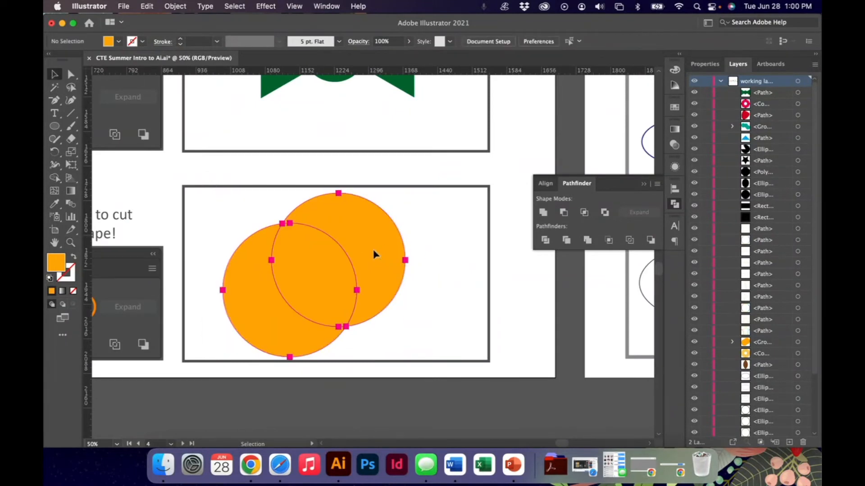
double_click(373, 250)
left_click_drag(373, 249, 441, 245)
left_click_drag(328, 270, 338, 197)
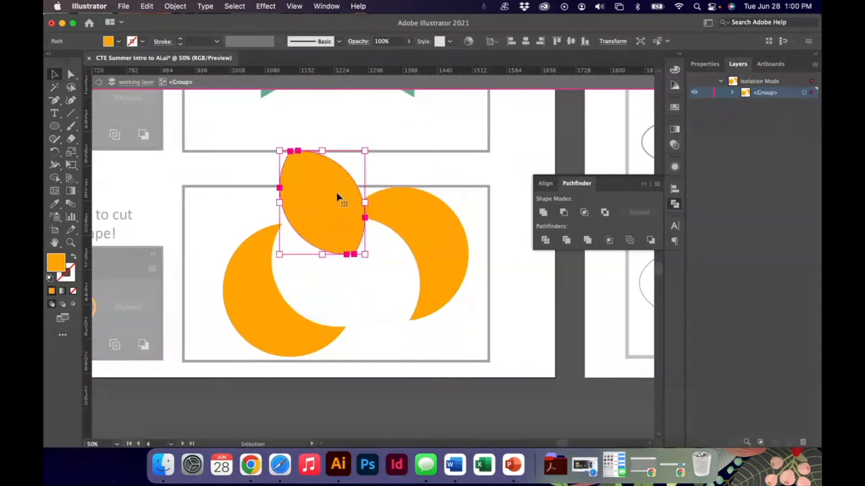
Undo the moved pieces and the Divide on the moon circles
left_click(567, 239)
key("super+z")
key("super+z")
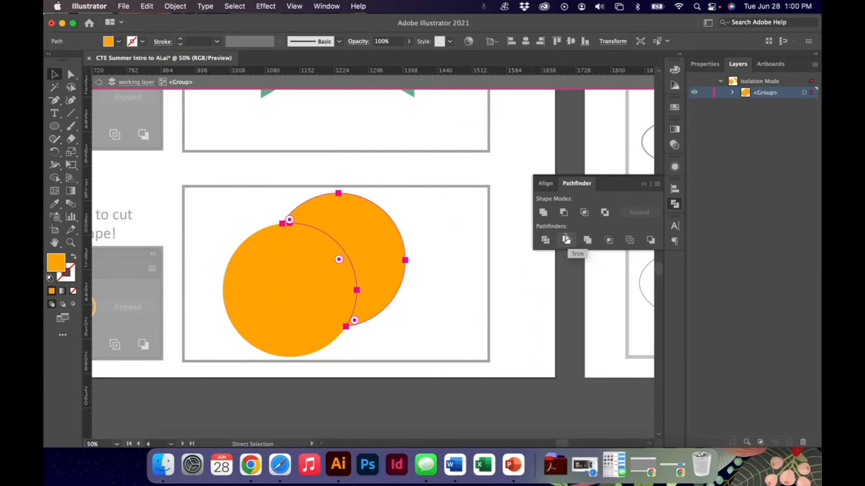
key("super+z")
key("super+z")
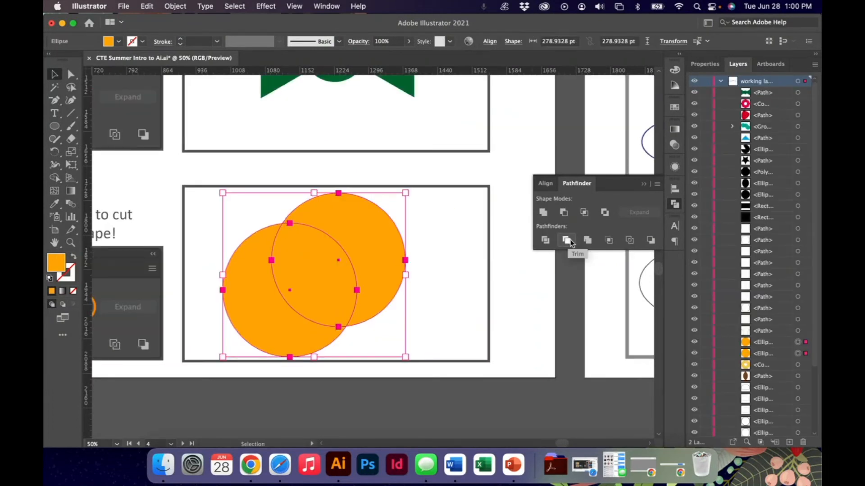
Trim the two overlapping moon circles with Pathfinder, and delete the full front circle from the trimmed group
left_click(570, 240)
double_click(343, 270)
left_click_drag(343, 271, 404, 259)
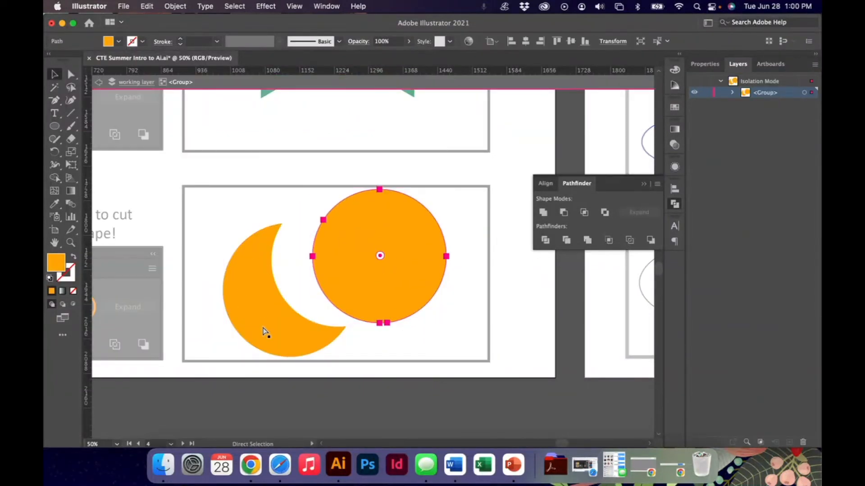
left_click_drag(380, 256, 339, 259)
key("Escape")
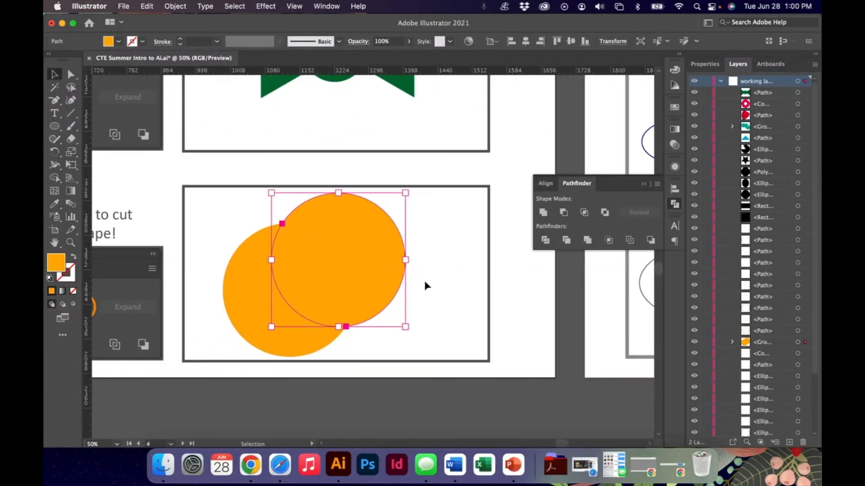
key("Delete")
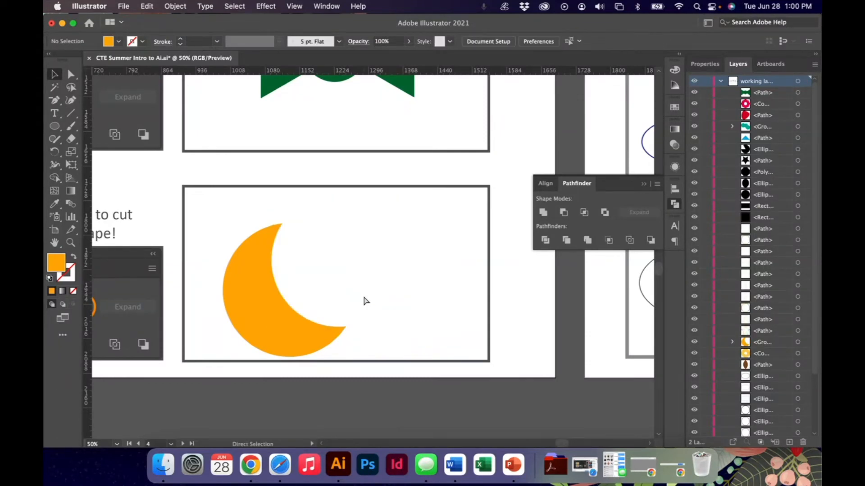
Examine the Create a Heart instructions on the Extra: Shape Builder Tool page, with the floating Pathfinder controls collapsed
key("super+0")
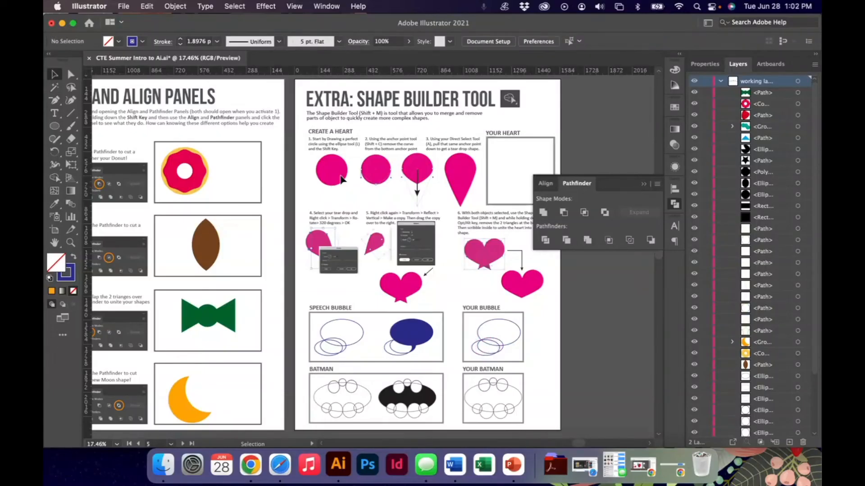
key("super+equal")
key("super+equal")
scroll(340, 180, "up", 5)
scroll(340, 179, "right", 4)
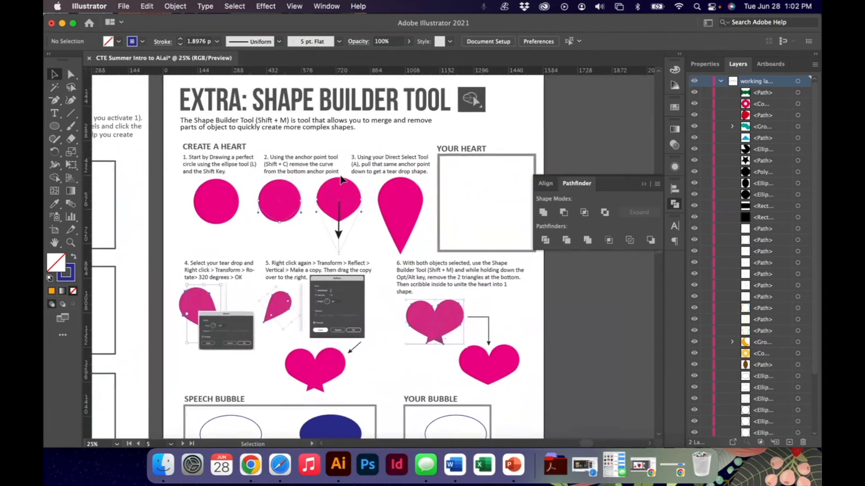
left_click(643, 184)
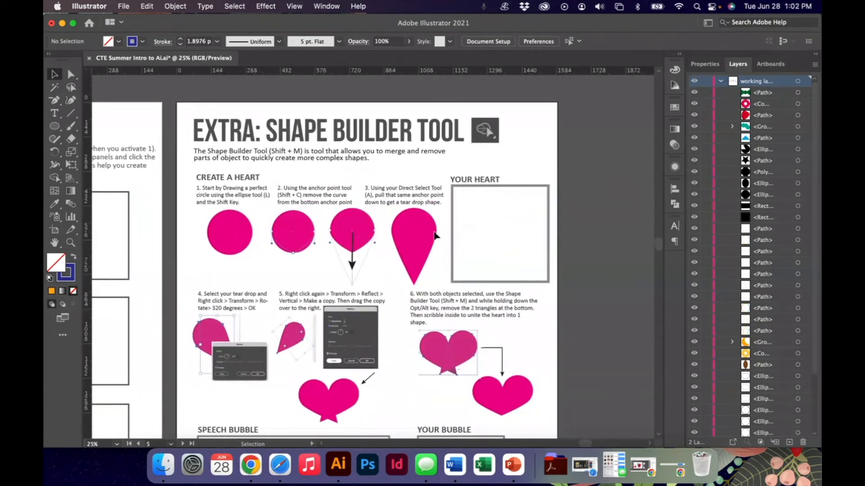
scroll(428, 236, "up", 1)
scroll(428, 236, "left", 1)
scroll(429, 236, "up", 1)
scroll(429, 236, "left", 1)
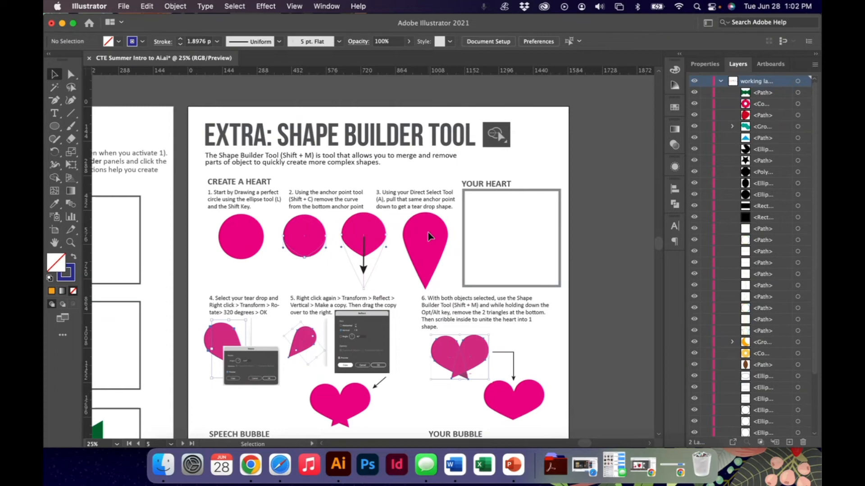
key("super+equal")
scroll(428, 236, "up", 2)
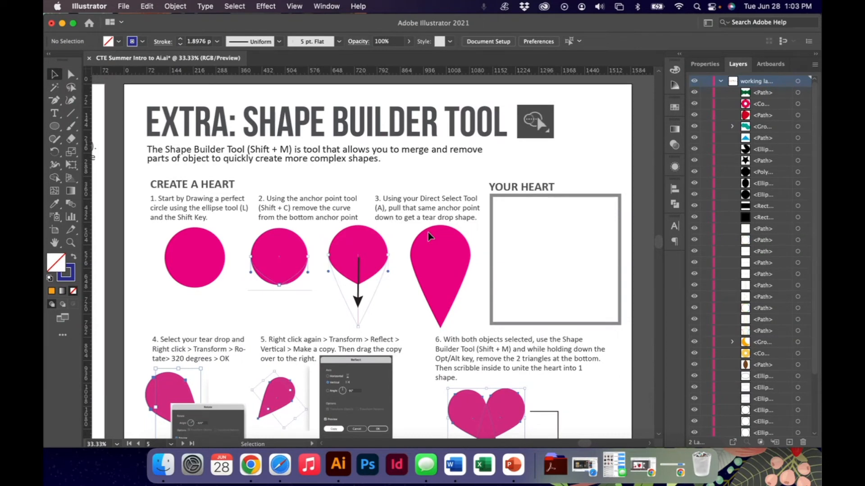
Draw a perfect circle with the Ellipse tool inside the Your Heart box
key("l")
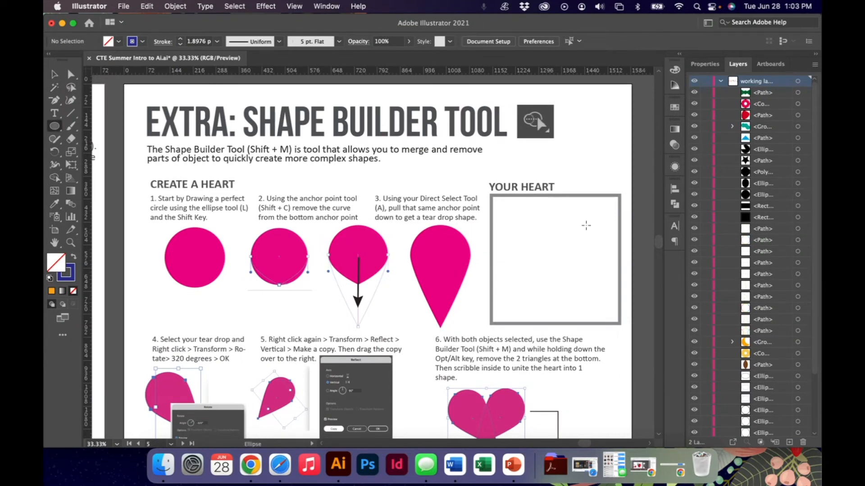
left_click_drag(512, 204, 588, 278)
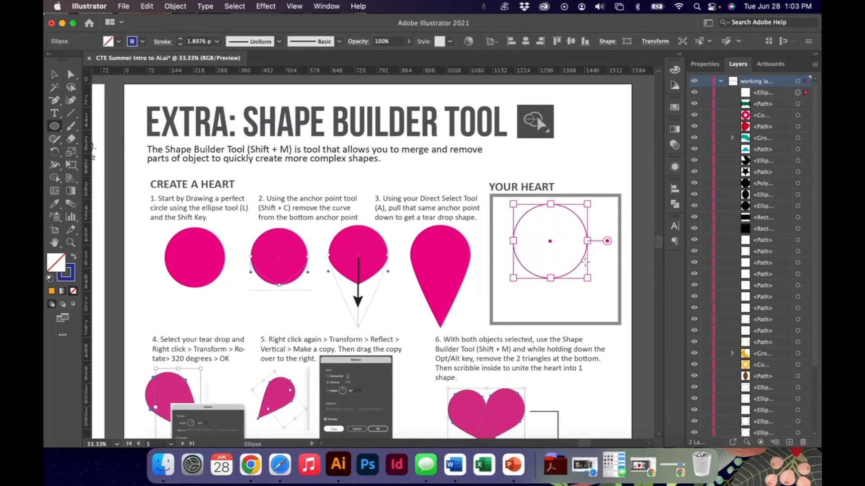
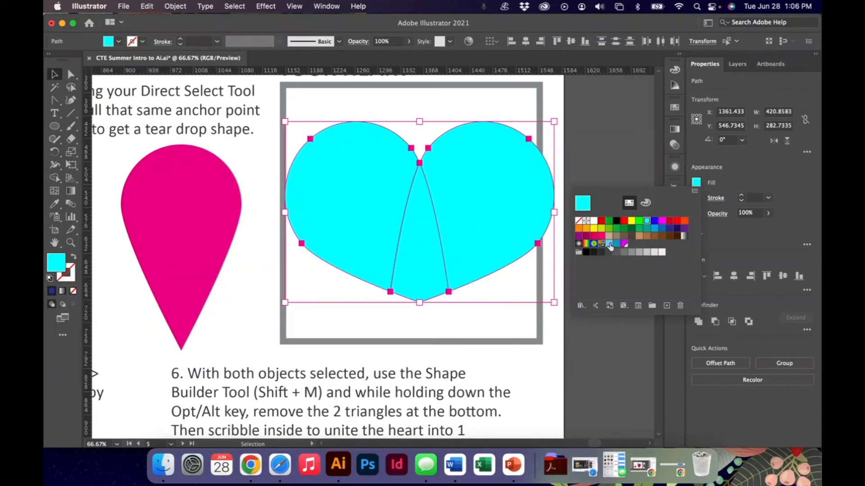
Fill the overlapping heart halves with light blue, and unite all their pieces into one shape with Shape Builder
left_click(452, 296)
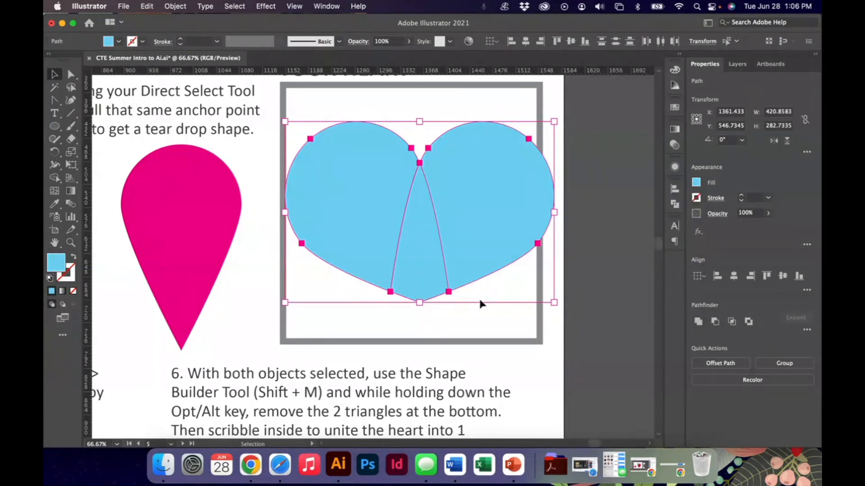
key("shift+m")
mouse_move(367, 206)
left_mouse_down()
mouse_move(398, 196)
mouse_move(387, 232)
mouse_move(413, 210)
left_mouse_up()
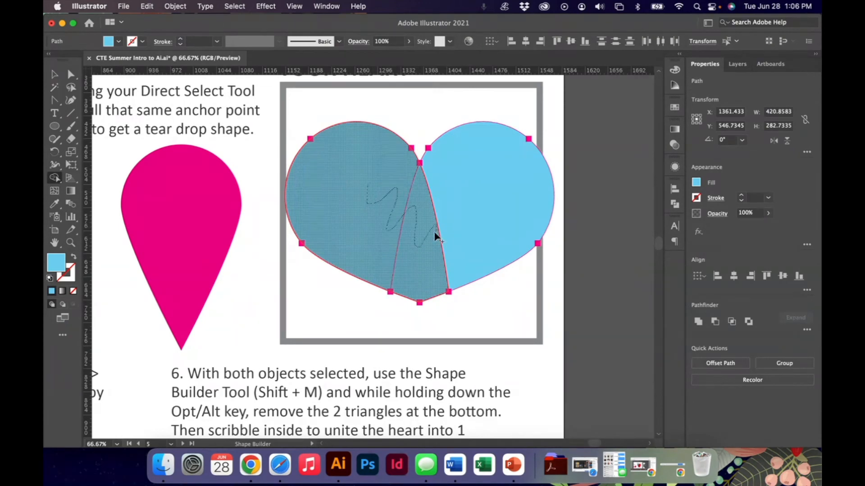
left_click_drag(437, 239, 459, 223)
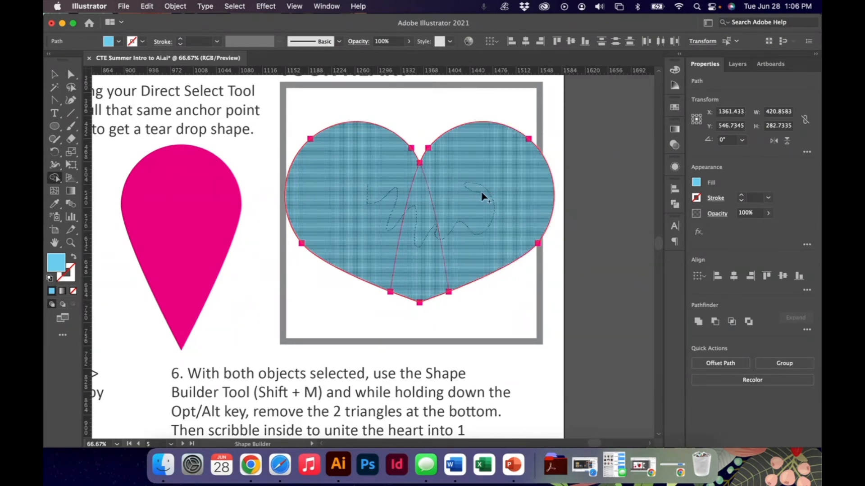
left_click_drag(482, 194, 482, 195)
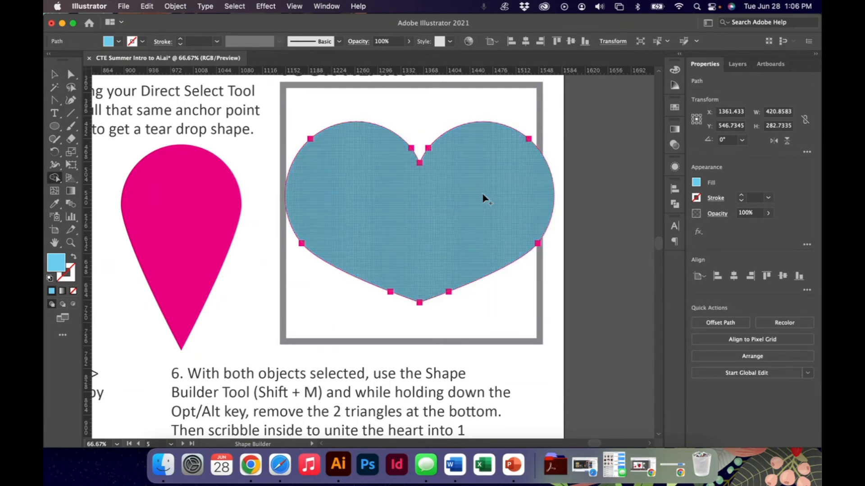
Select the united blue heart and shift it slightly up and to the right in the Your Heart box
key("v")
left_click(492, 333)
left_click(458, 248)
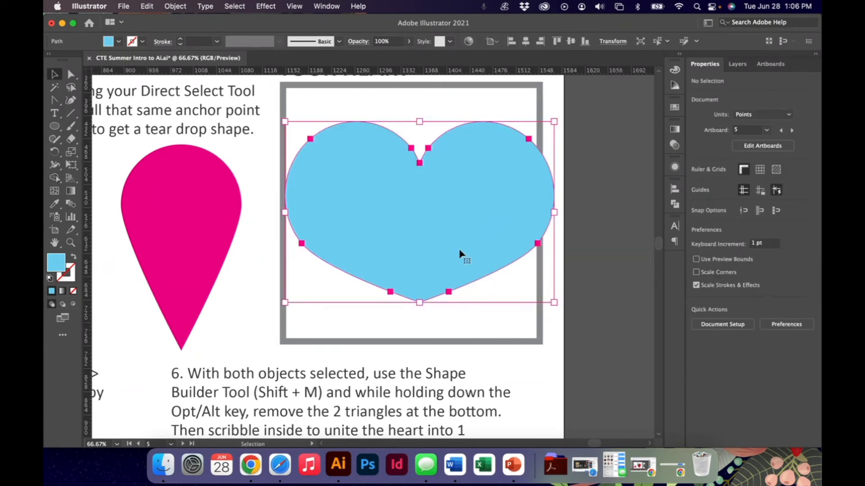
mouse_move(458, 249)
left_mouse_down()
mouse_move(490, 232)
mouse_move(462, 249)
left_mouse_up()
Select the three overlapping ellipses in the Your Bubble box, and merge the large oval with the tail crescent using Shape Builder
key("super+minus")
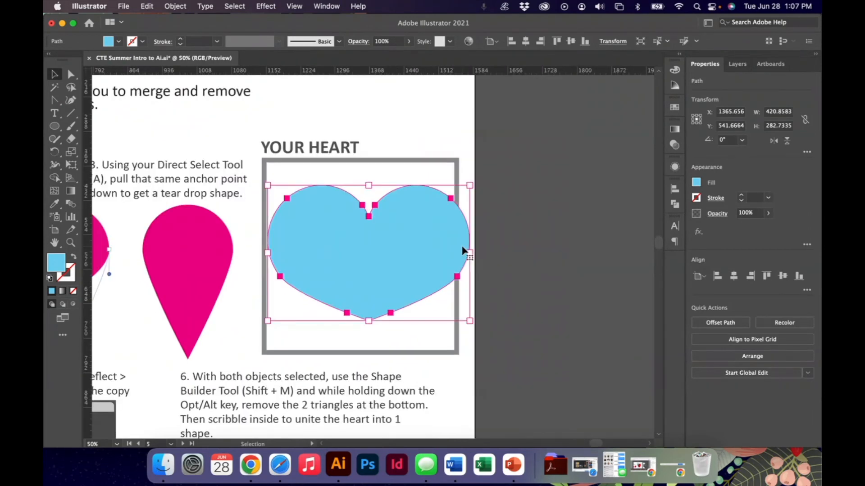
scroll(465, 251, "left", 3)
scroll(465, 251, "down", 2)
scroll(462, 250, "down", 6)
scroll(462, 250, "left", 2)
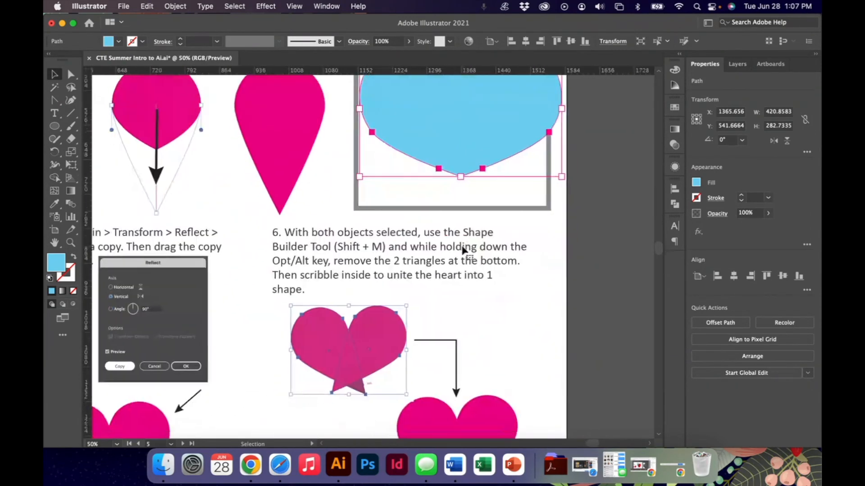
scroll(463, 250, "down", 3)
scroll(462, 250, "left", 2)
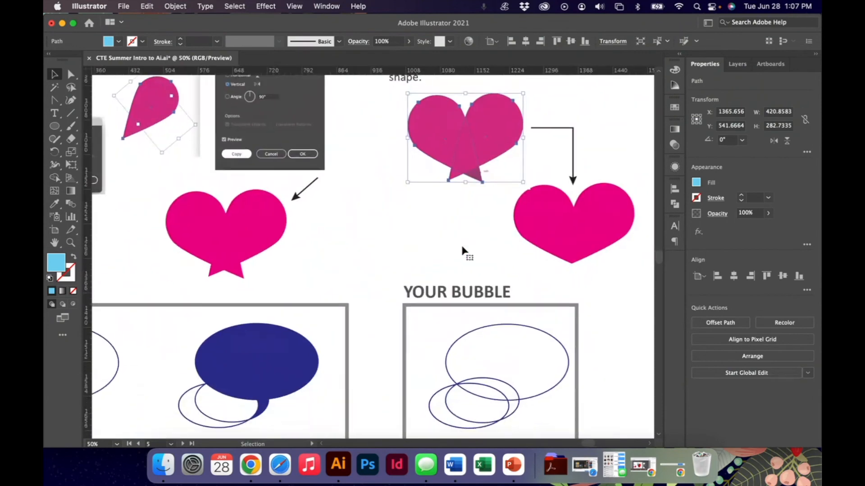
key("super+minus")
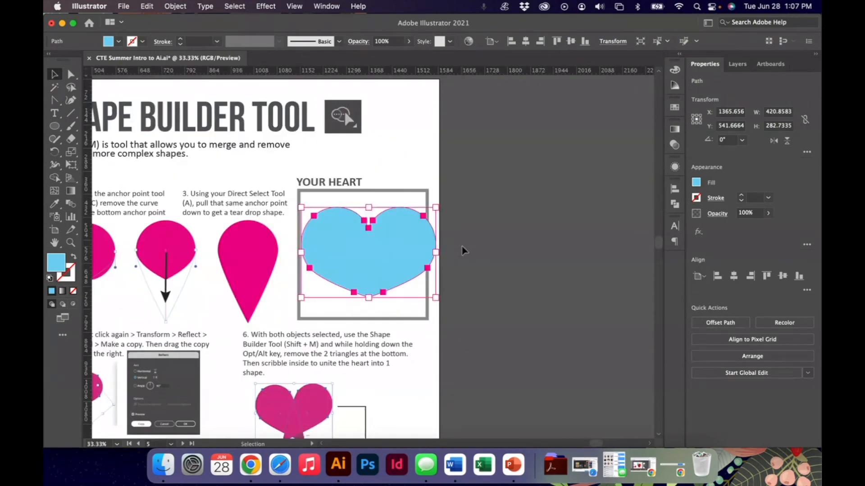
scroll(463, 250, "down", 4)
scroll(463, 250, "left", 3)
scroll(462, 249, "down", 3)
scroll(462, 249, "left", 2)
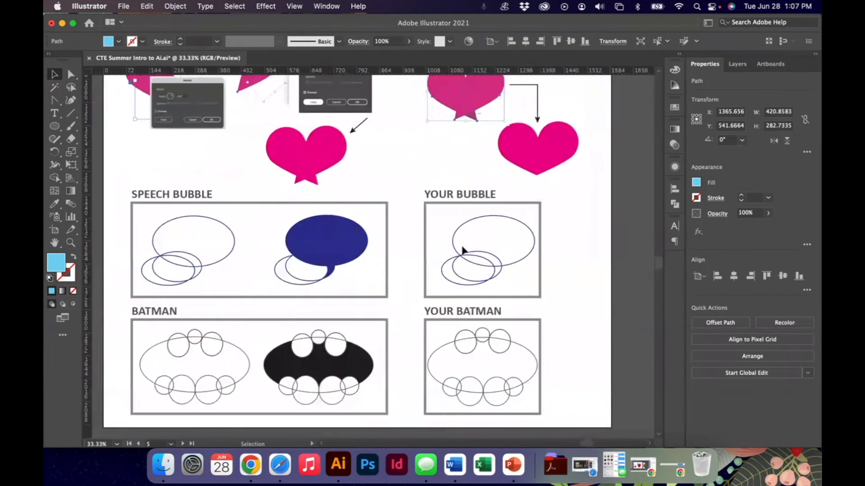
key("a")
left_click_drag(454, 215, 531, 297)
key("super+1")
key("v")
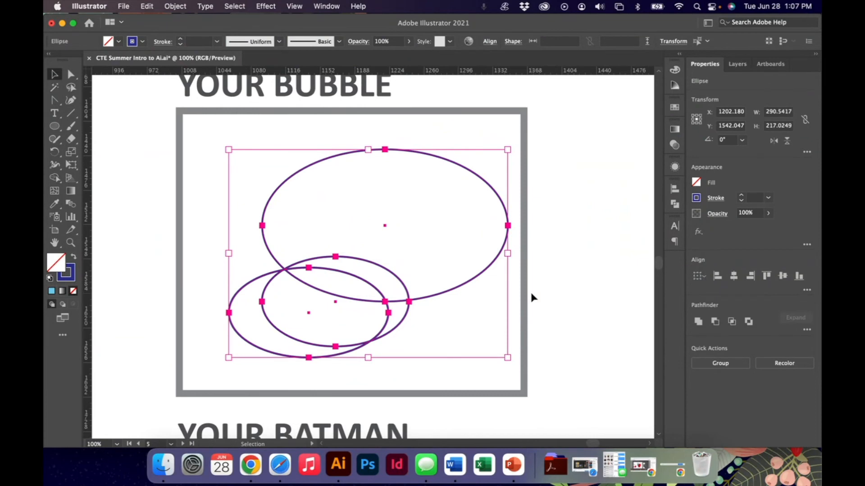
key("shift+m")
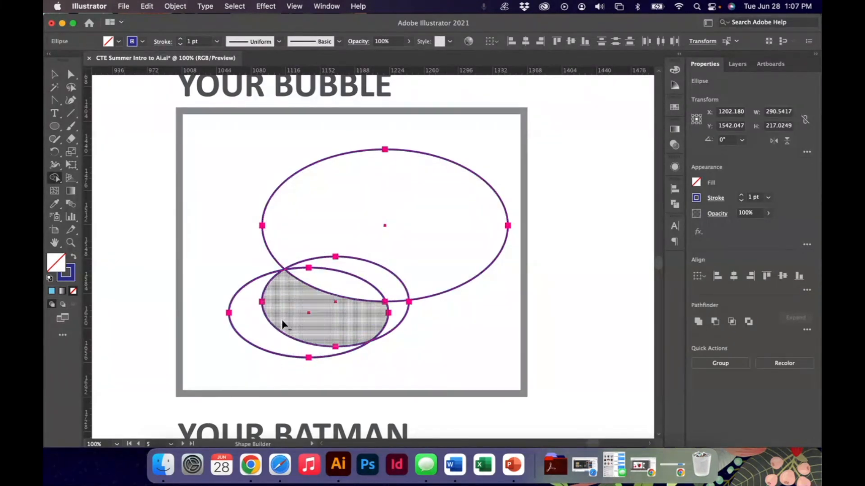
key("super+minus")
key("super+minus")
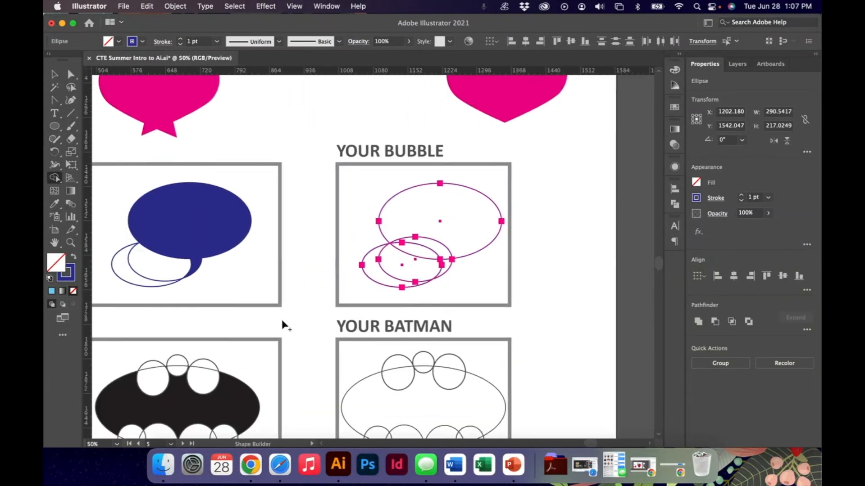
scroll(282, 320, "left", 2)
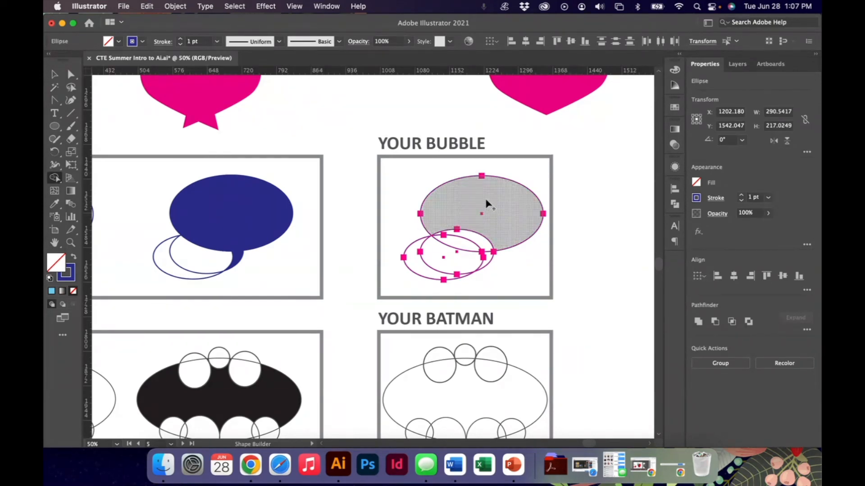
mouse_move(463, 217)
left_mouse_down()
mouse_move(461, 241)
mouse_move(488, 268)
left_mouse_up()
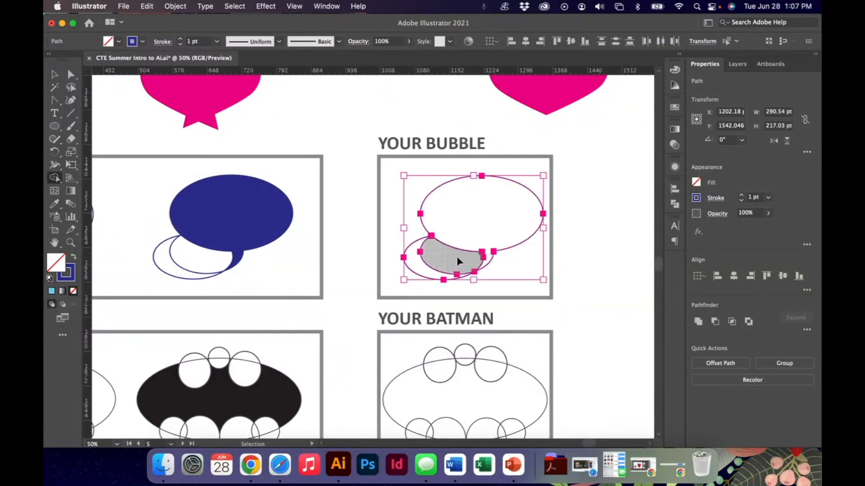
Remove the leftover pieces of the two small ellipses from the speech bubble with Shape Builder
key("super+minus")
key("super+plus")
key("super+plus")
key("super+plus")
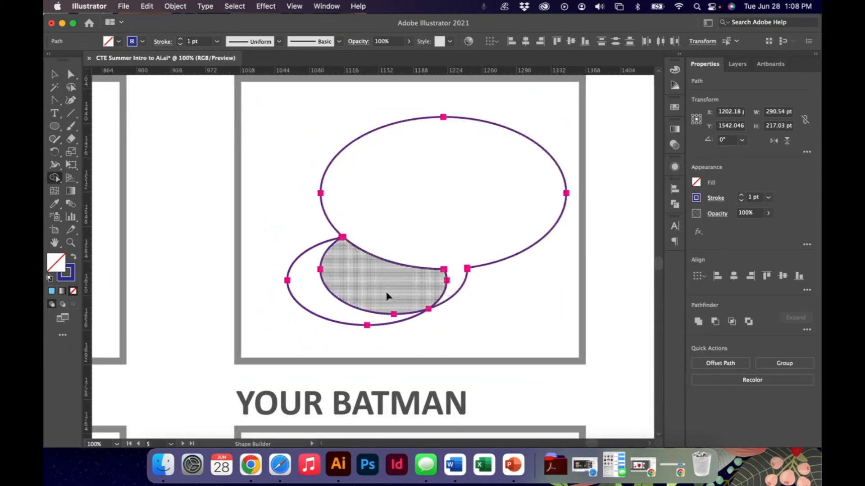
mouse_move(385, 303)
left_mouse_down()
mouse_move(405, 315)
mouse_move(413, 338)
left_mouse_up()
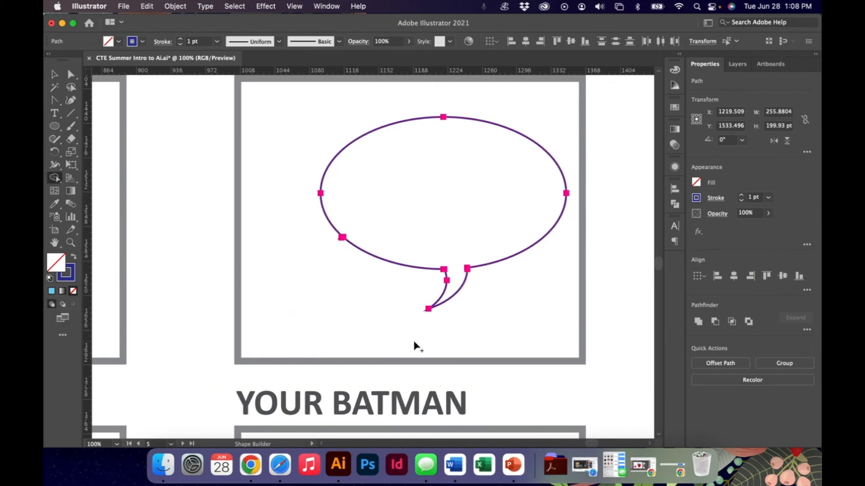
Remove the tiny stray spike on the speech bubble's lower left edge with Shape Builder, and deselect the bubble
key("super+plus")
key("super+plus")
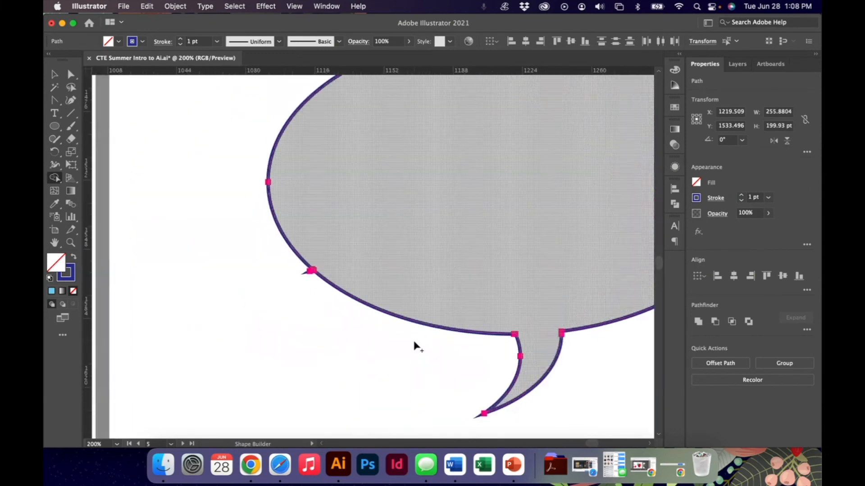
left_click(414, 342, "super")
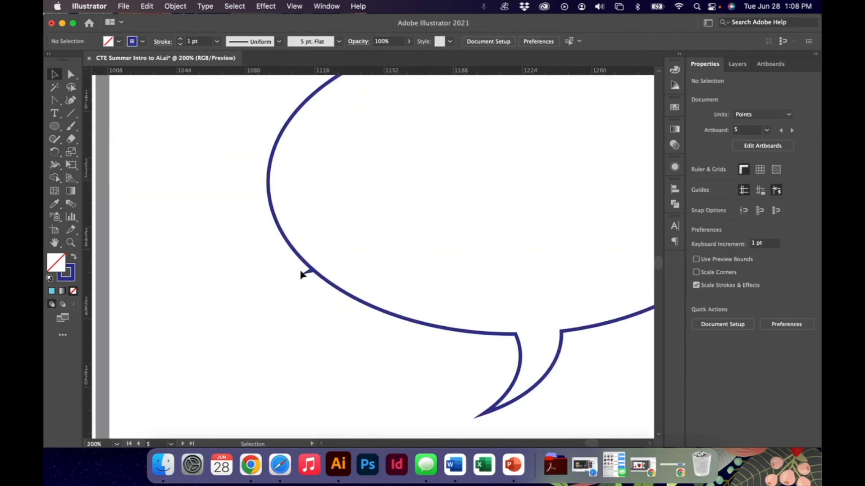
key("super+plus")
key("super+plus")
key("super+plus")
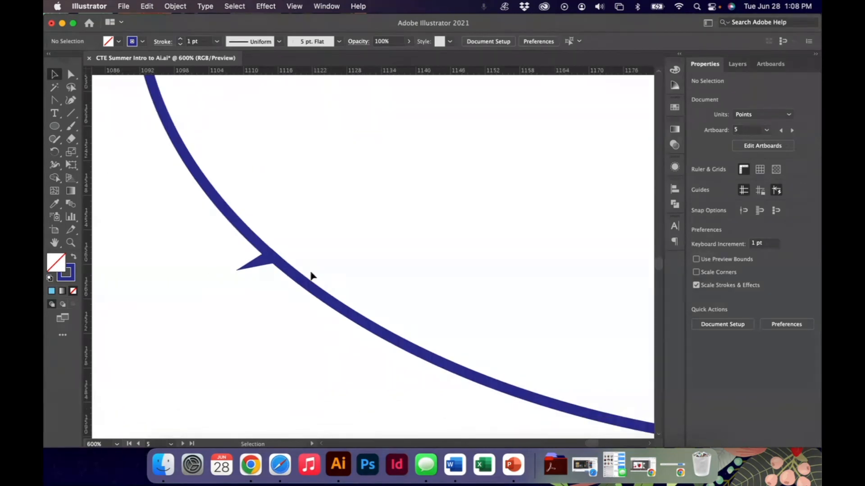
left_click(367, 314)
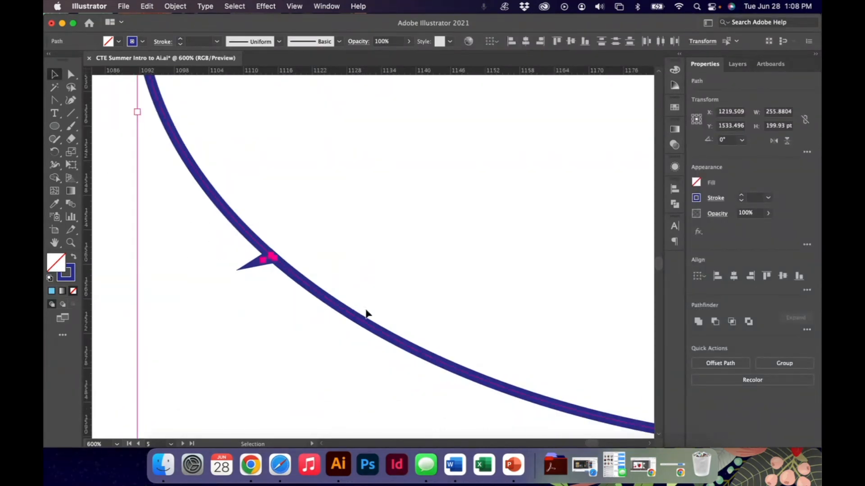
key("shift+m")
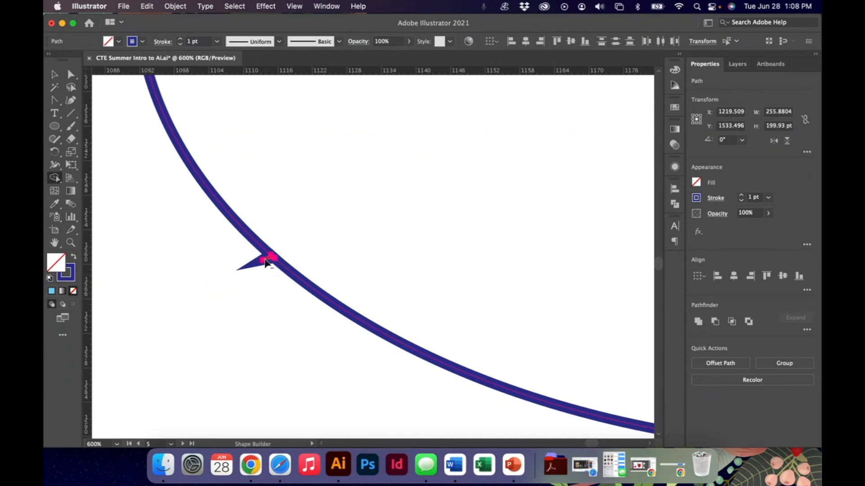
key("v")
left_click(274, 311)
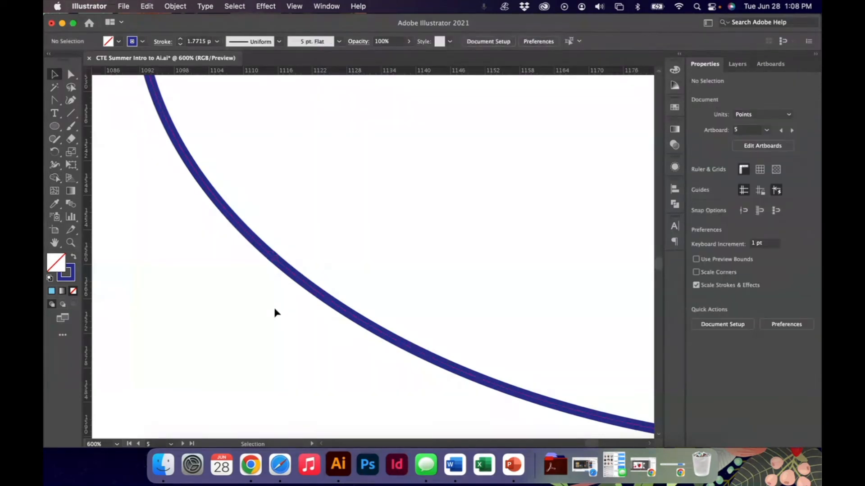
Examine the finished speech bubble and the Batman exercise, comparing the sample's black shape with the Your Batman outlines
key("super+minus")
key("super+minus")
key("super+minus")
key("super+minus")
key("super+minus")
key("super+minus")
key("super+minus")
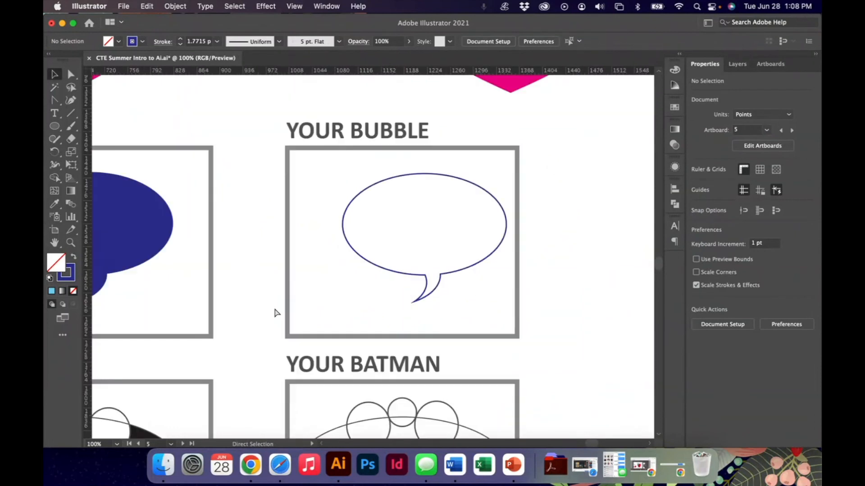
scroll(275, 313, "down", 5)
scroll(275, 313, "left", 2)
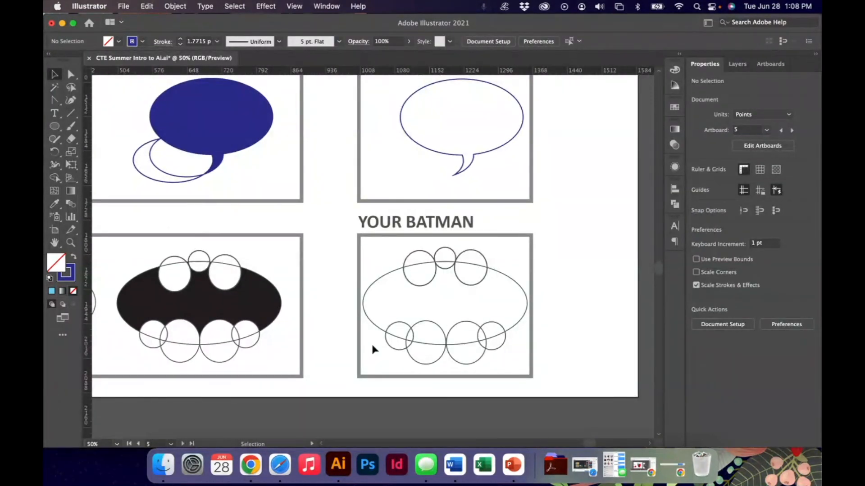
key("super+0")
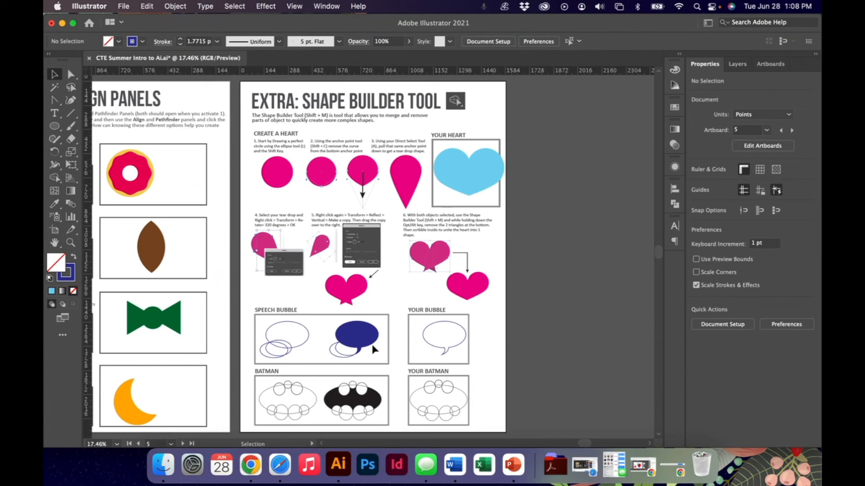
Trace the clover's upper-right leaf with the Pen tool in the Extra Practice: Pen Tools section, from the centre around both lobes and back
scroll(372, 349, "left", 15)
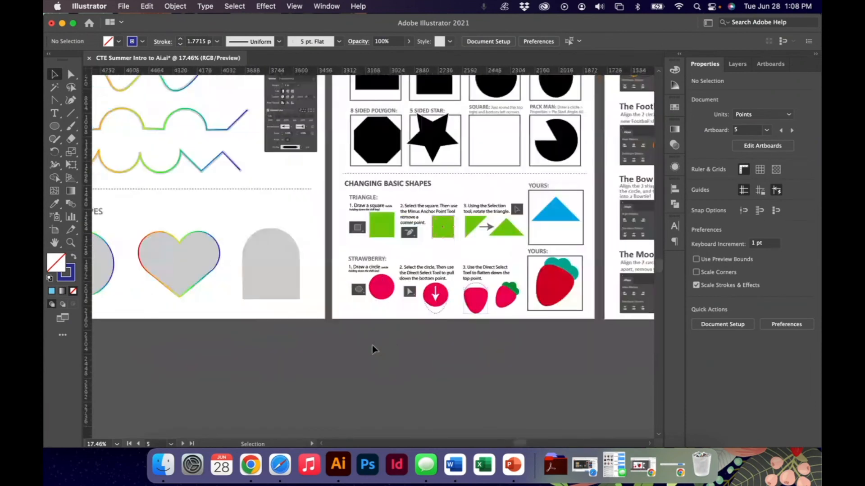
scroll(372, 349, "down", 3)
scroll(372, 349, "left", 10)
scroll(372, 349, "down", 5)
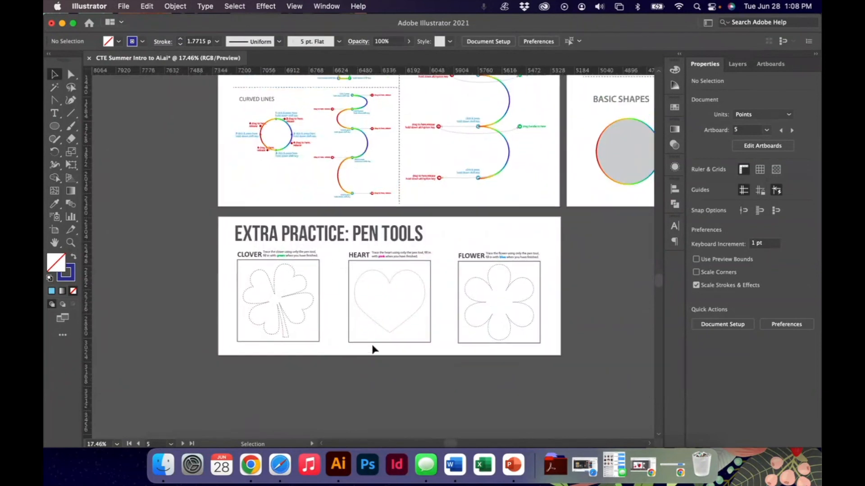
key("super+equal")
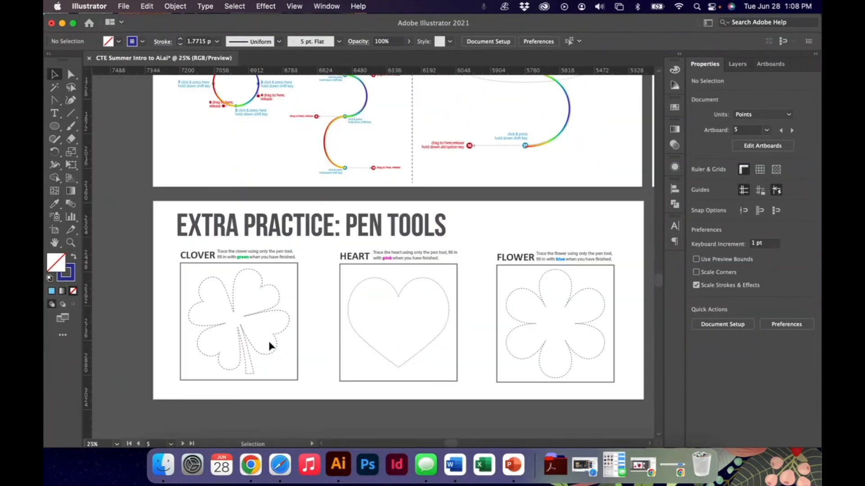
key("p")
left_click(232, 311)
left_click(247, 270)
left_click_drag(247, 269, 265, 271)
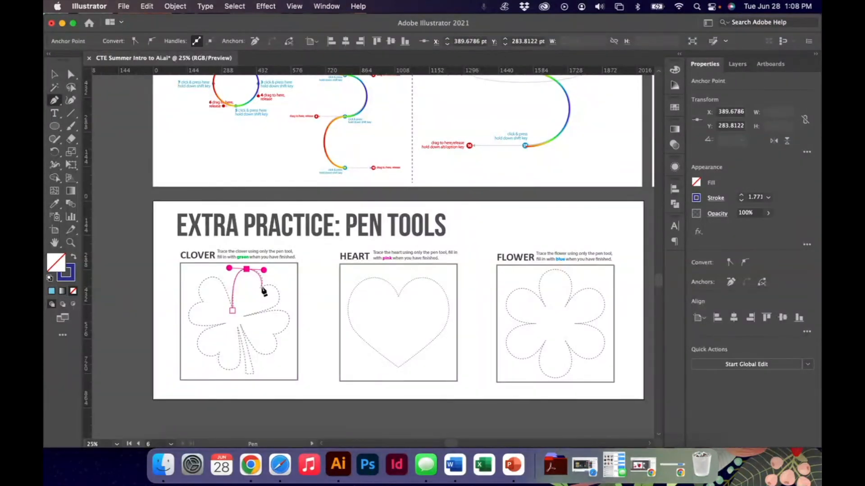
left_click_drag(261, 287, 205, 329)
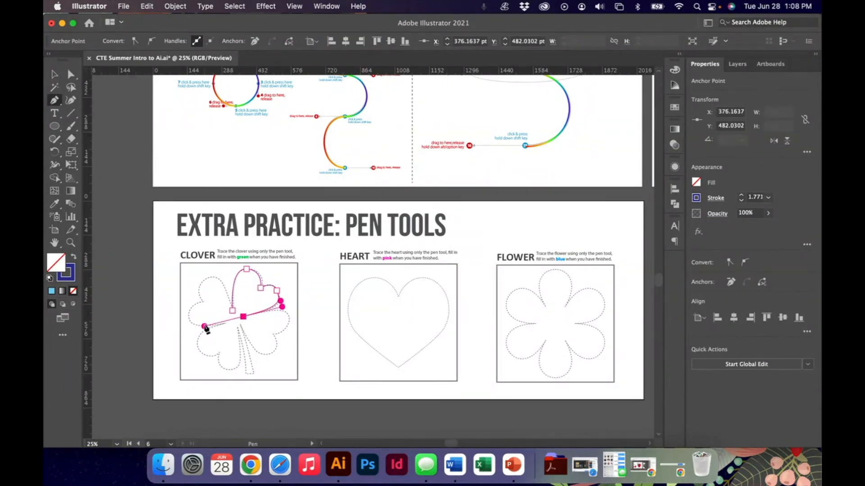
Continue the clover path around the lower-right leaf's two lobes, turning sharply at the centre and ending in a corner point above the stem
key("super+equal")
key("super+equal")
key("super+equal")
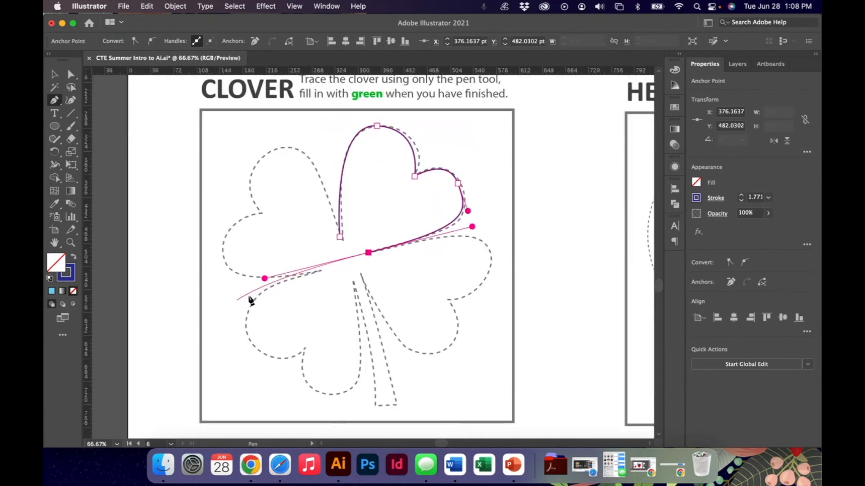
left_click_drag(368, 253, 502, 225)
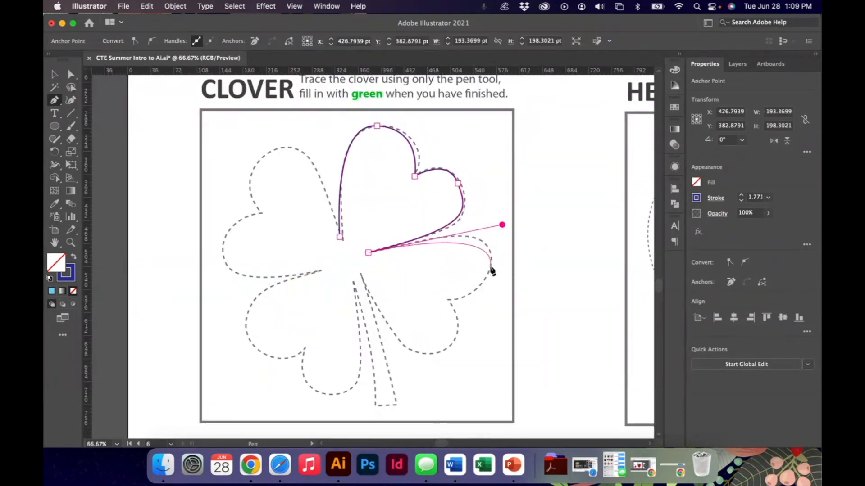
left_click_drag(490, 269, 498, 299)
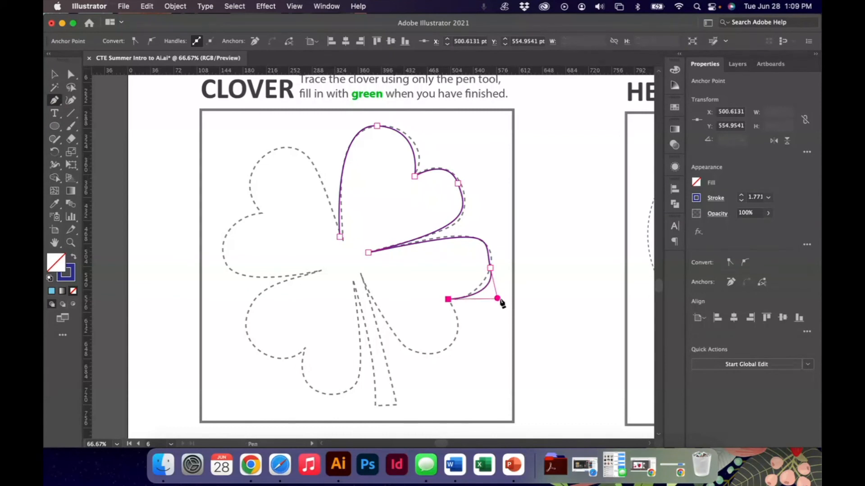
left_click(450, 346)
left_click_drag(450, 349, 432, 367)
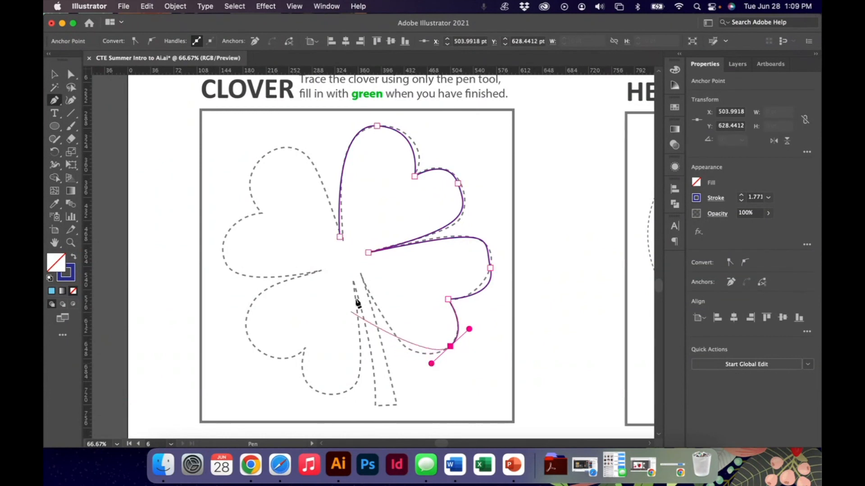
left_click_drag(359, 273, 316, 180)
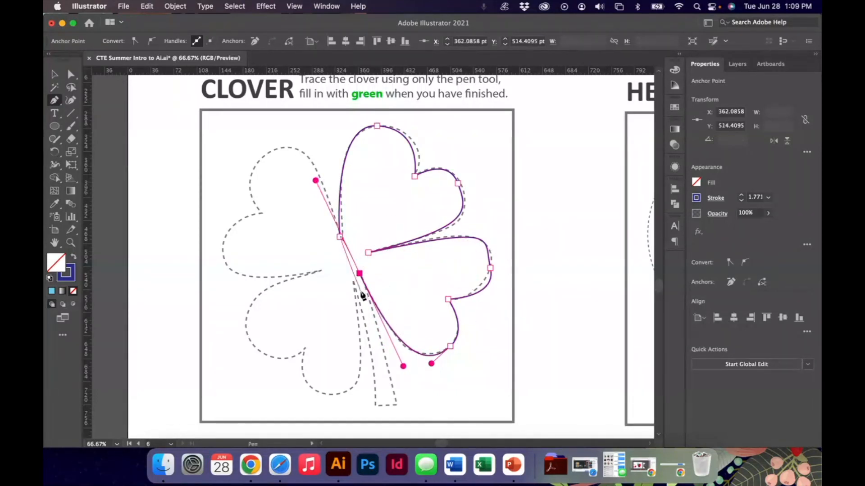
left_click(359, 274)
left_click(396, 403)
left_click_drag(399, 413, 398, 410)
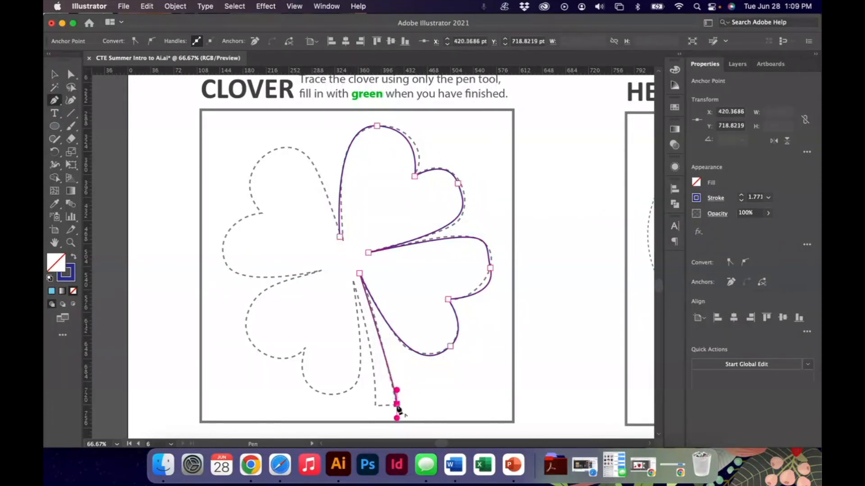
left_click(375, 406)
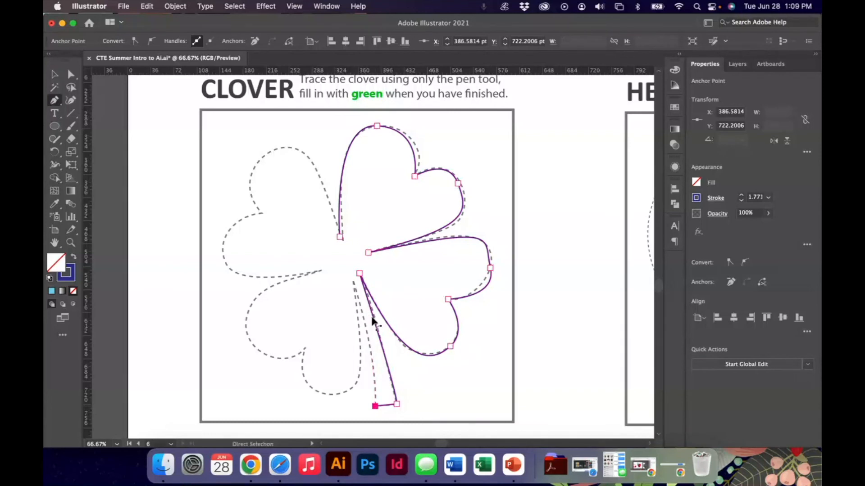
key("super+equal")
key("super+equal")
key("super+z")
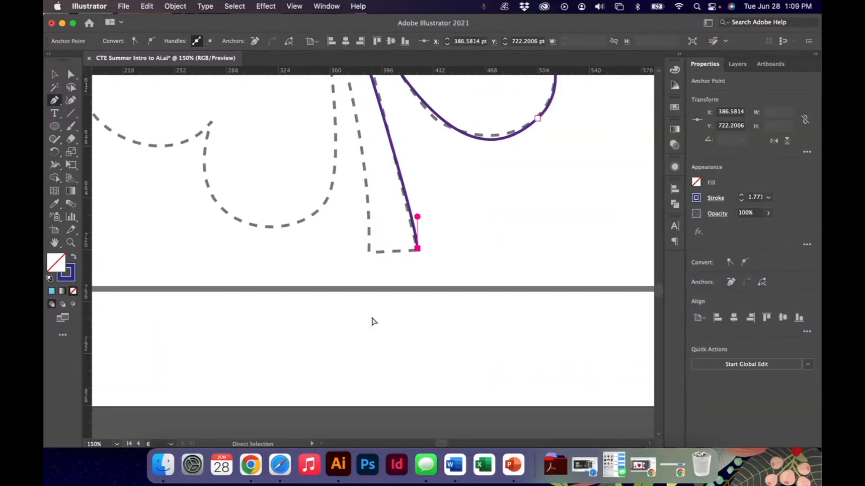
key("super+z")
Trace the clover's stem down its right side, across the base and back up the left side, and begin the lower-left leaf
scroll(373, 320, "up", 5)
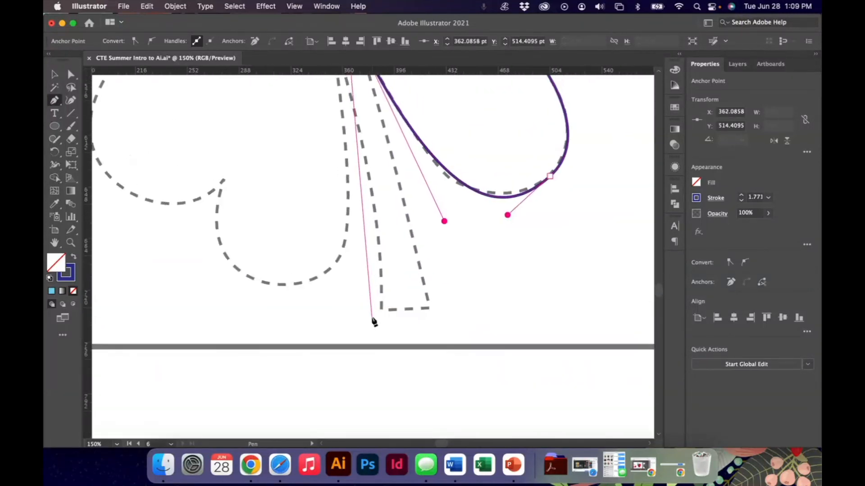
left_click_drag(434, 351, 439, 423)
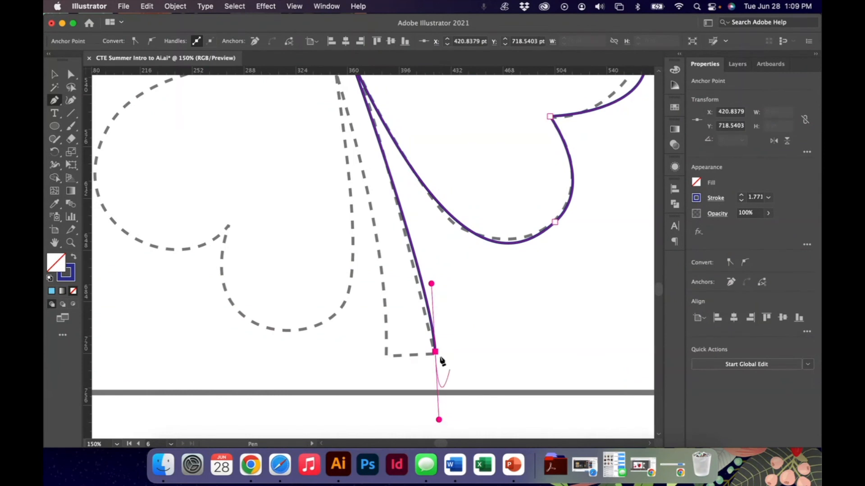
left_click(436, 353)
left_click(386, 356)
scroll(386, 360, "up", 5)
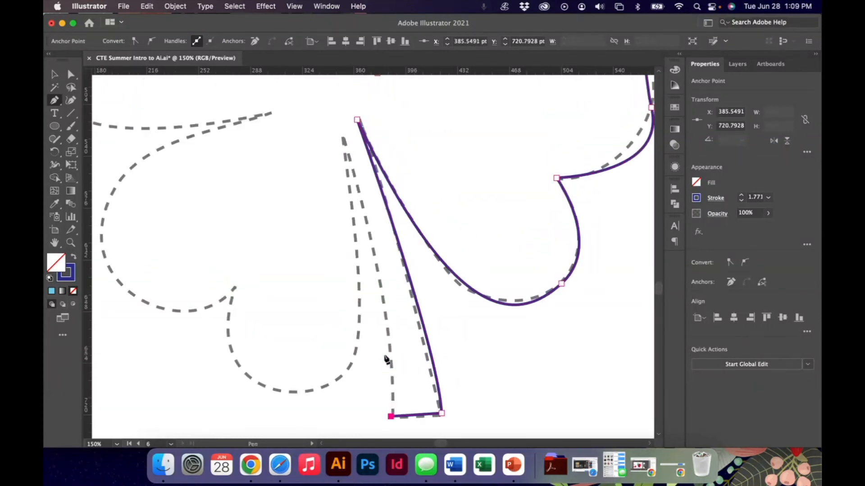
mouse_move(346, 156)
left_mouse_down()
mouse_move(289, 103)
mouse_move(286, 77)
mouse_move(306, 131)
mouse_move(301, 232)
mouse_move(356, 314)
mouse_move(354, 396)
mouse_move(365, 434)
mouse_move(381, 371)
mouse_move(365, 421)
mouse_move(352, 417)
mouse_move(343, 434)
left_mouse_up()
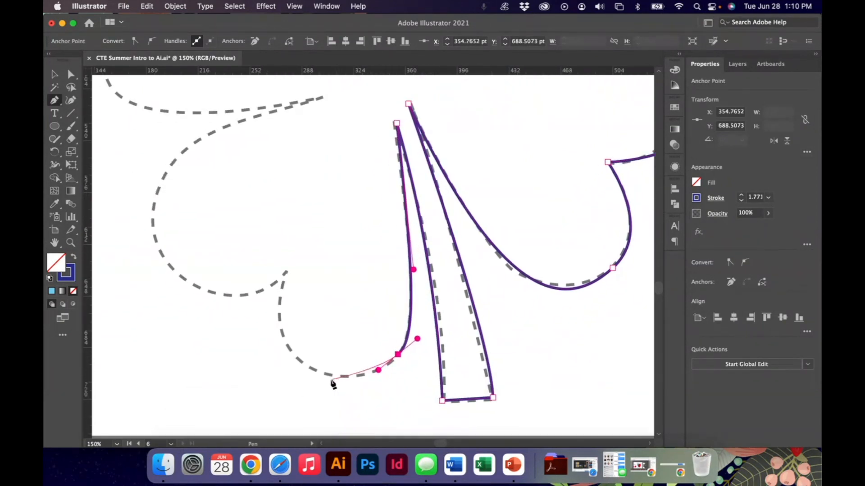
Trace the bottom lobe of the lower-left leaf up to its notch, and adjust the notch handle to follow the dashed outline
left_click_drag(326, 376, 289, 365)
left_click_drag(285, 274, 311, 217)
key("a")
left_click_drag(276, 294, 269, 322)
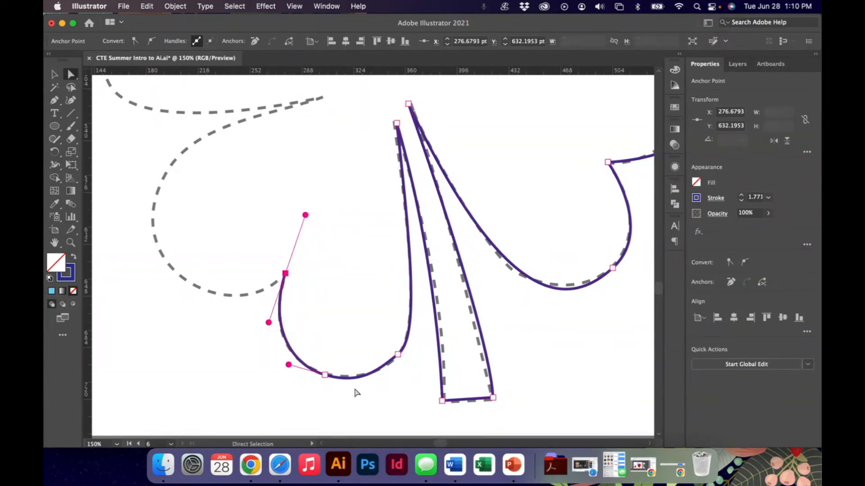
Delete the extra anchor point on the lower-left leaf's bottom lobe, and reshape the curve with the remaining bottom anchor and its handles
left_click(398, 355)
key("p")
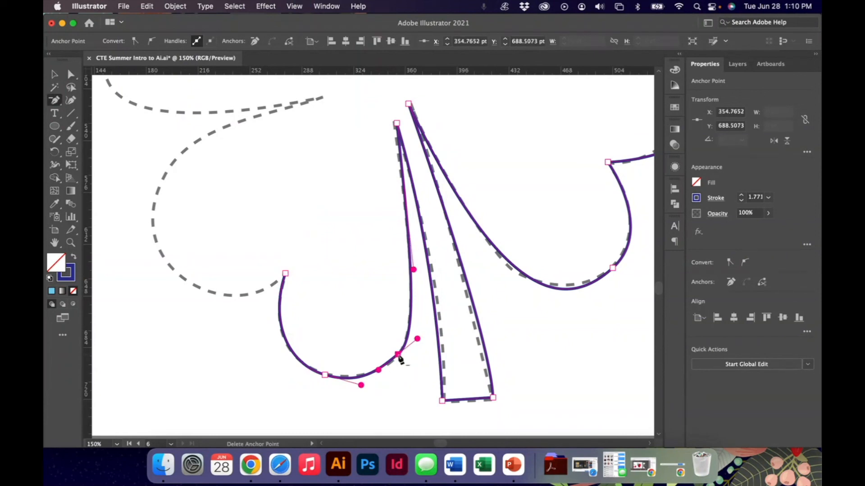
left_click(398, 355)
key("a")
left_click_drag(361, 386, 440, 402)
left_click_drag(325, 376, 285, 380)
left_click_drag(469, 367, 432, 371)
key("p")
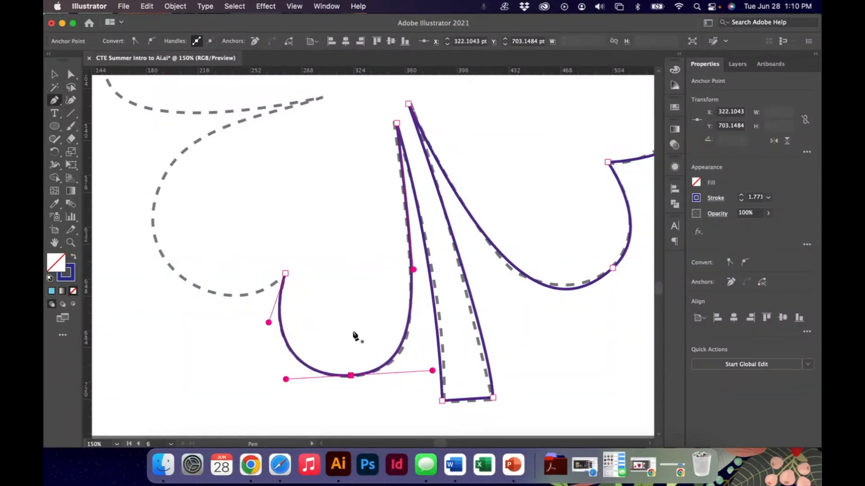
left_click(283, 280)
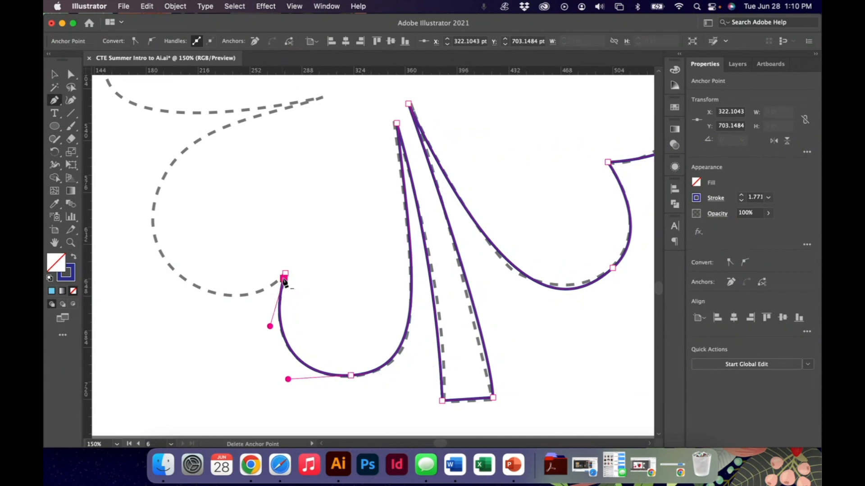
left_click_drag(161, 255, 132, 211)
key("super+z")
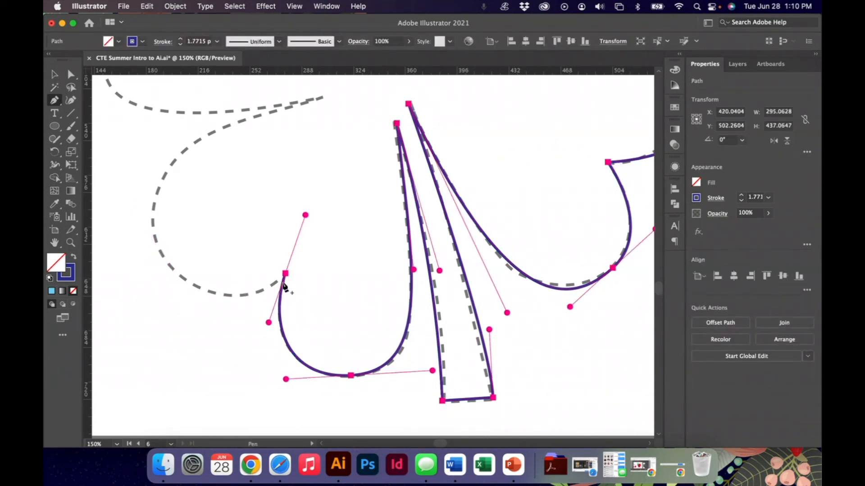
Resume the path at the lower-left leaf's notch, and trace the leaf's outer lobe back to the clover's centre
left_click(285, 274)
left_click_drag(284, 278, 116, 197)
left_click(320, 98)
left_click_drag(321, 101, 440, 82)
Trace both lobes of the upper-left leaf with a sharp turn at the centre, and close the clover path at its starting anchor
scroll(442, 84, "up", 5)
scroll(442, 84, "left", 2)
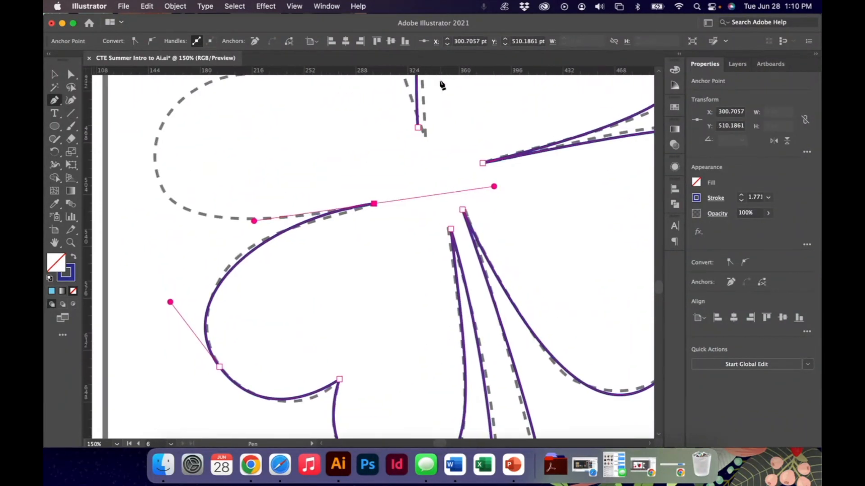
key("super+minus")
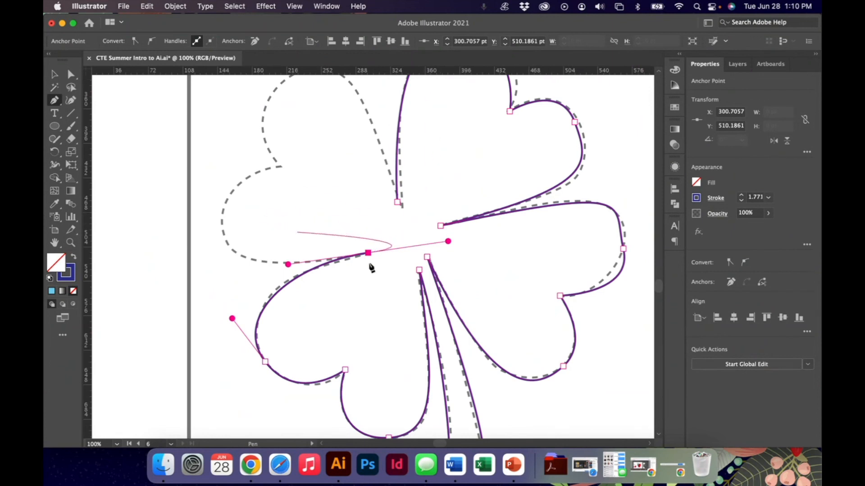
left_click_drag(448, 242, 327, 242)
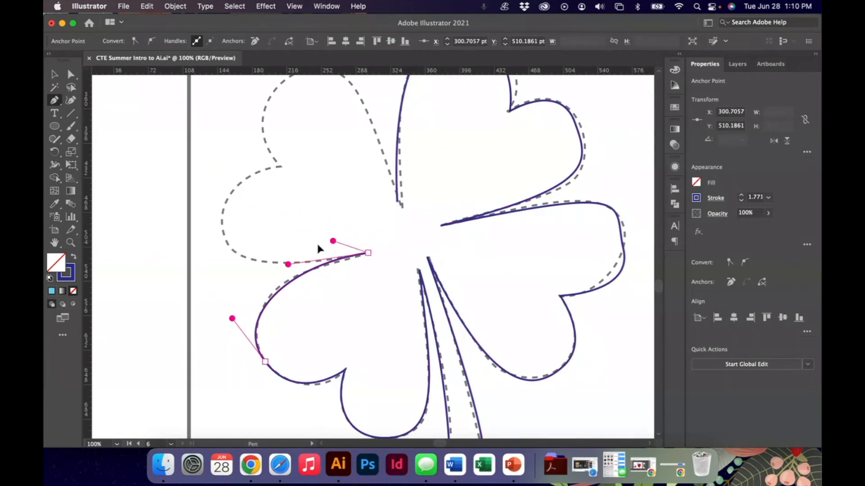
left_click_drag(249, 281, 249, 282)
left_click_drag(221, 213, 223, 169)
left_click(283, 170)
scroll(282, 170, "up", 5)
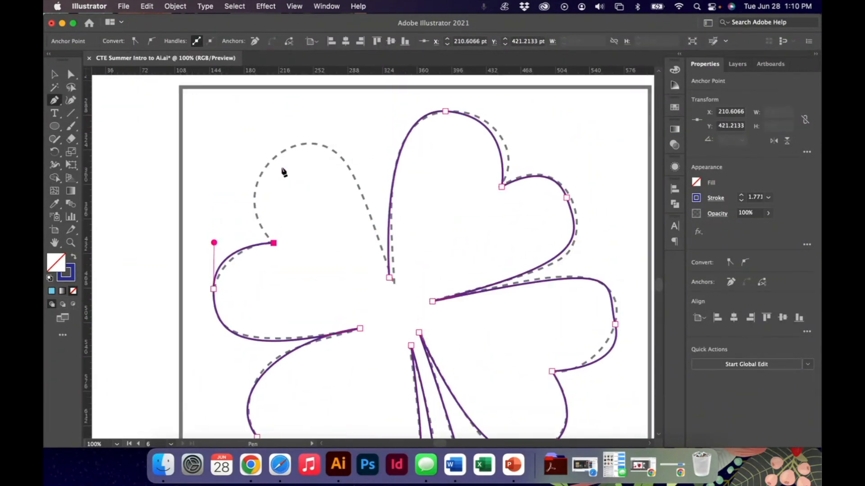
left_click_drag(279, 152, 332, 112)
left_click(390, 279)
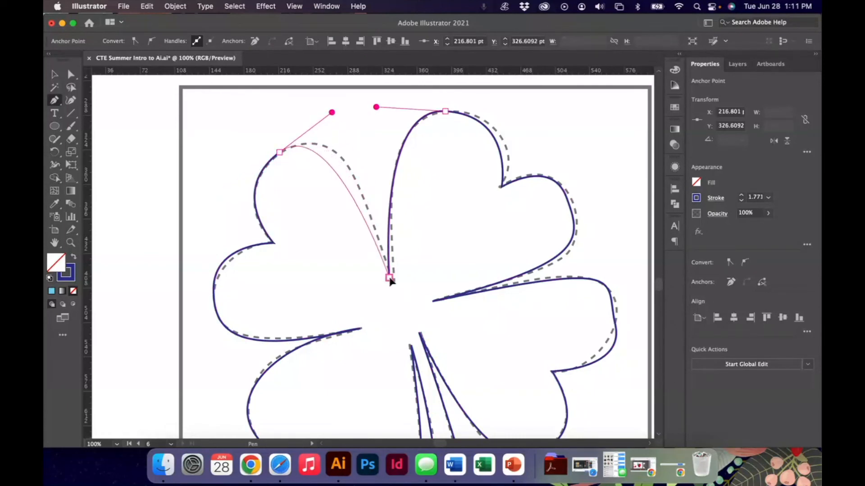
left_click_drag(394, 344, 394, 355)
Reshape the upper-right leaf's top lobe by moving its anchor along the dashed outline and adjusting both handles with Direct Selection
key("a")
left_click(501, 187)
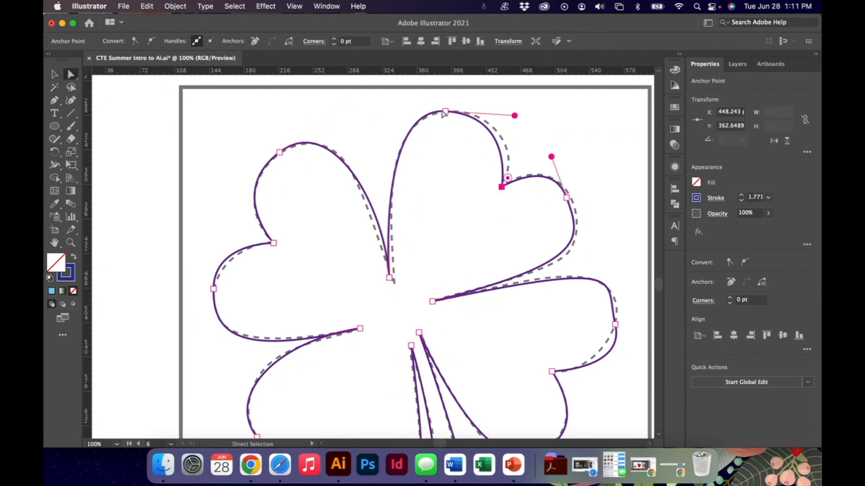
left_click(443, 112)
left_click_drag(445, 112, 481, 118)
left_click_drag(411, 116, 369, 195)
left_click_drag(543, 279, 529, 281)
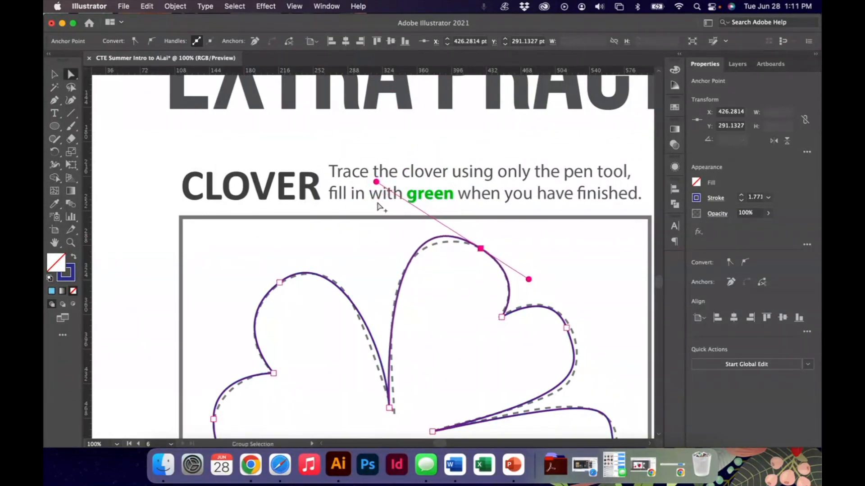
left_click(380, 187)
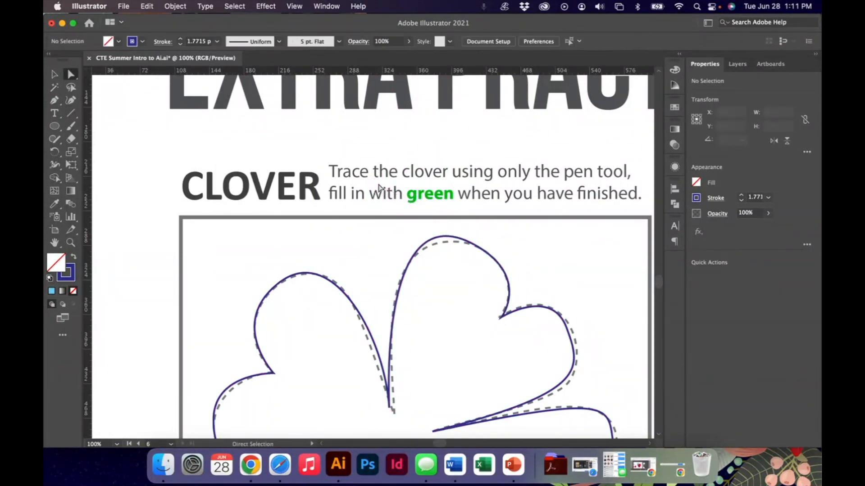
left_click(482, 249)
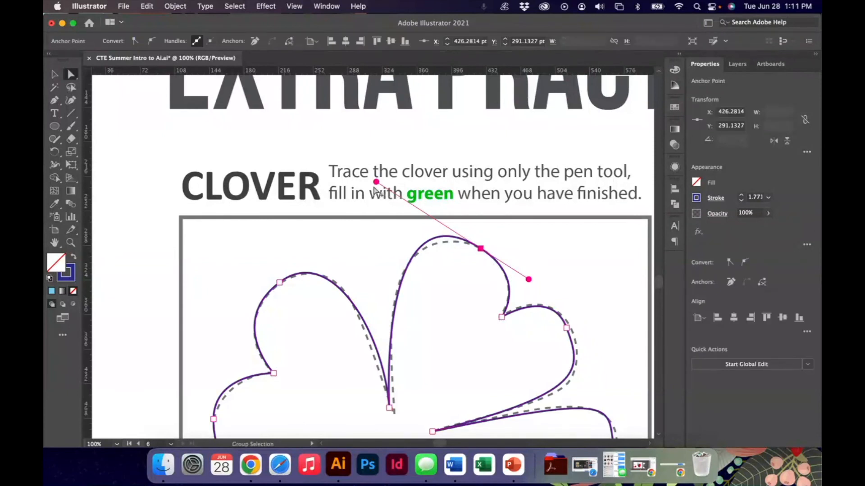
left_click_drag(377, 185, 361, 205)
Move the centre anchor between the two upper leaves onto the dashed outline, and adjust the handles shaping the upper-left leaf's inner edge
left_click(390, 410)
left_click_drag(392, 411, 365, 313)
left_click_drag(331, 243, 336, 247)
Fit the upper-right leaf's smaller lobe to the dashed outline by shifting its outer anchor point and adjusting its handles
scroll(338, 249, "right", 3)
scroll(337, 248, "down", 2)
scroll(339, 250, "right", 2)
scroll(339, 250, "down", 1)
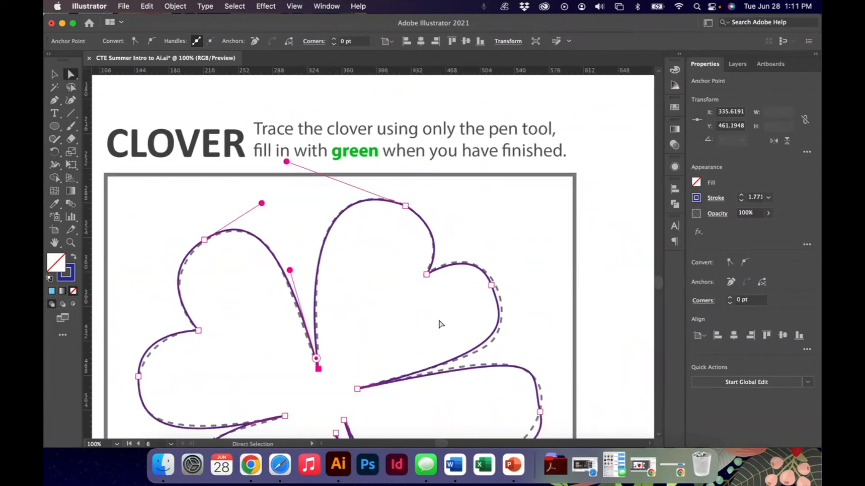
left_click_drag(491, 286, 494, 287)
left_click_drag(478, 248, 477, 244)
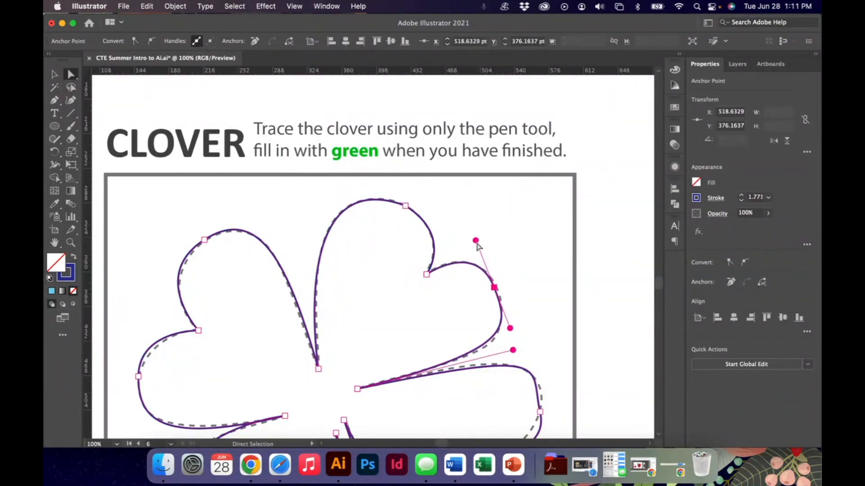
left_click_drag(512, 332, 513, 338)
scroll(512, 337, "down", 3)
scroll(512, 337, "right", 3)
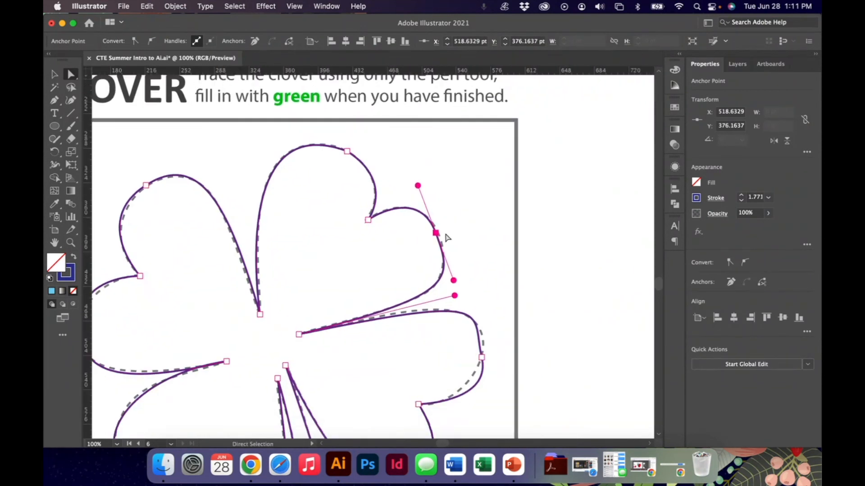
left_click_drag(435, 234, 437, 234)
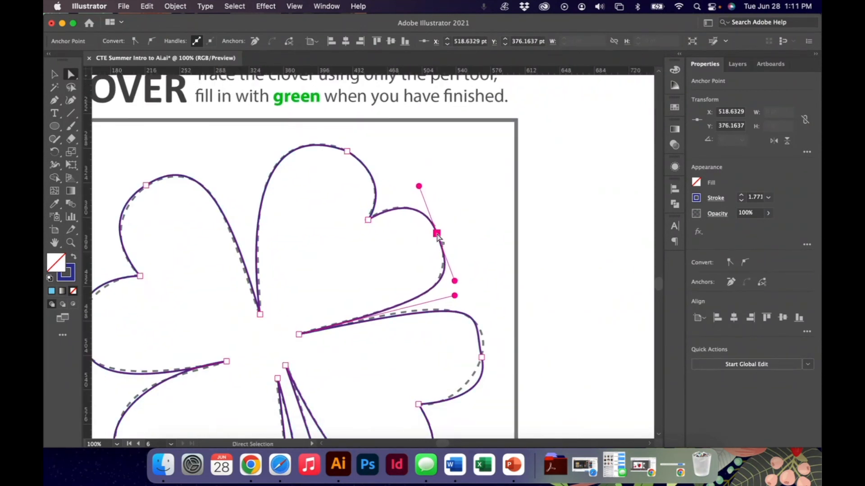
Refine the lower handle of the upper-right leaf's smaller lobe, and tilt the lower-right leaf's outer anchor handles to follow the dashed outline
mouse_move(455, 282)
left_mouse_down()
mouse_move(450, 269)
mouse_move(449, 281)
left_mouse_up()
scroll(455, 286, "down", 4)
left_click(464, 288)
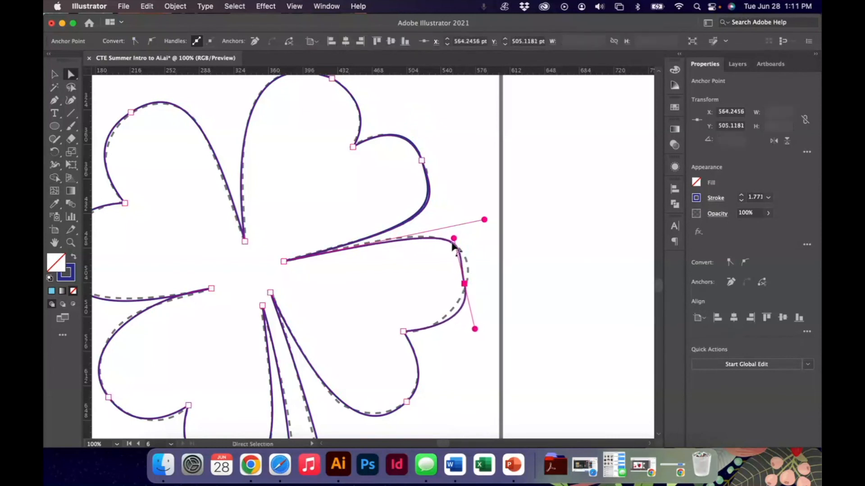
left_click_drag(454, 239, 469, 239)
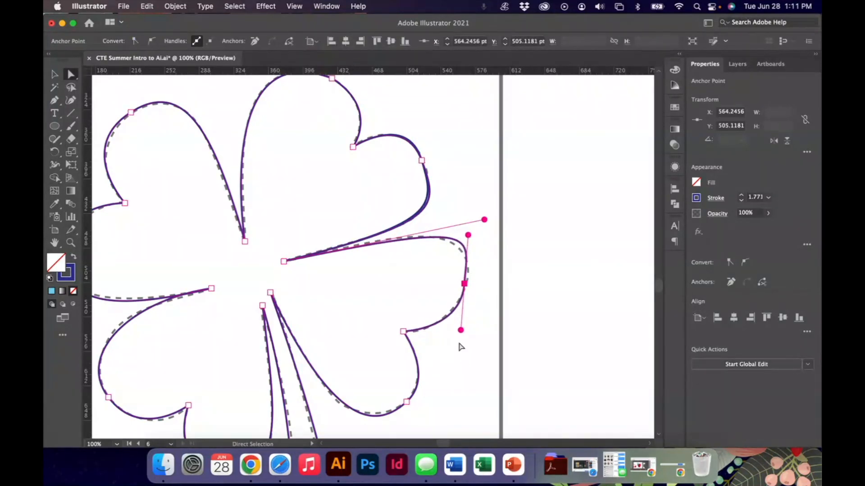
left_click_drag(462, 331, 464, 330)
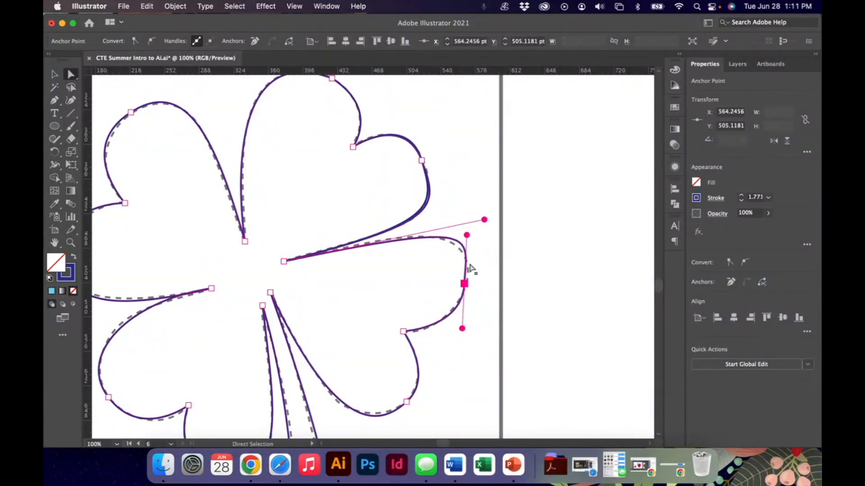
Fit the lower-right leaf's upper lobe to the dashed outline by shortening the centre anchor's handle, raising the outer anchor and adjusting its lower handle
left_click_drag(469, 237, 426, 235)
left_click_drag(465, 284, 467, 270)
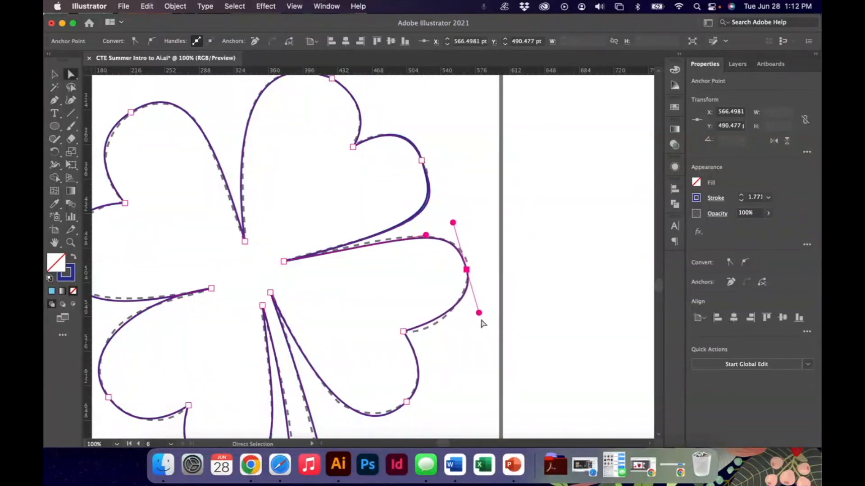
left_click_drag(478, 315, 468, 331)
left_click(472, 355)
Examine the traced clover on the extra practice artboard, along with the Pen Tool and Curvature Pen Tool worksheet artboards
key("super+0")
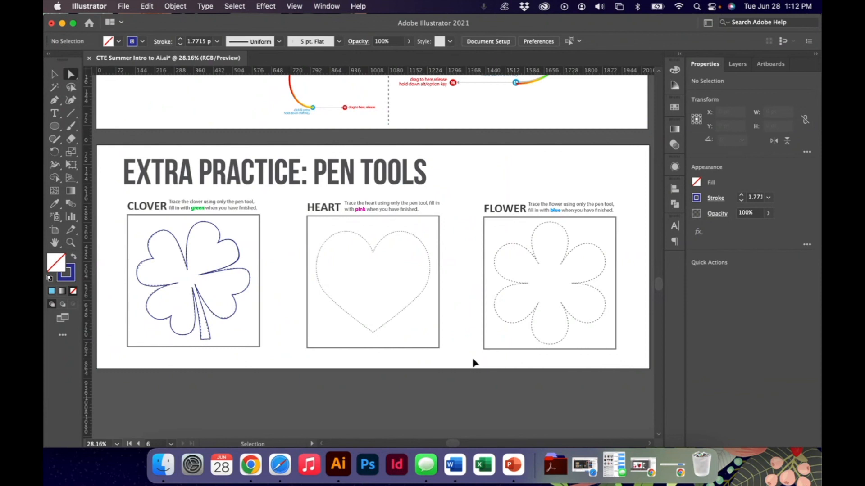
key("super+minus")
key("super+minus")
key("super+minus")
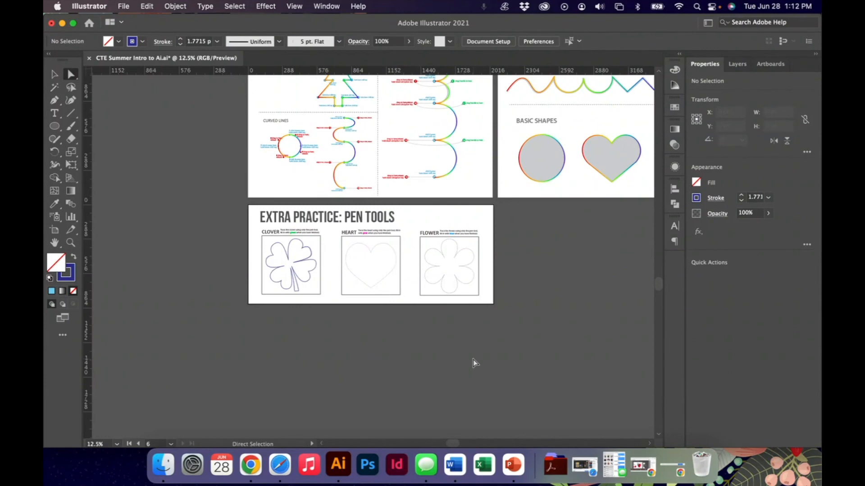
key("v")
scroll(473, 353, "up", 5)
scroll(473, 353, "right", 4)
scroll(468, 320, "up", 1)
scroll(467, 321, "right", 1)
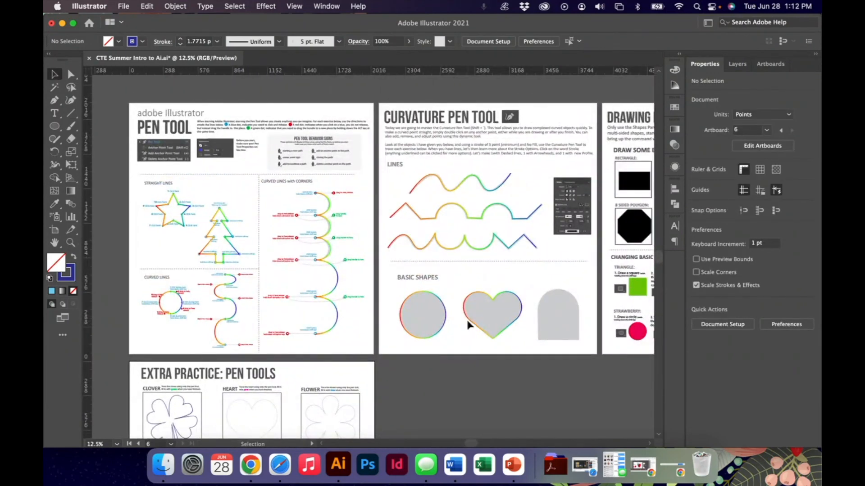